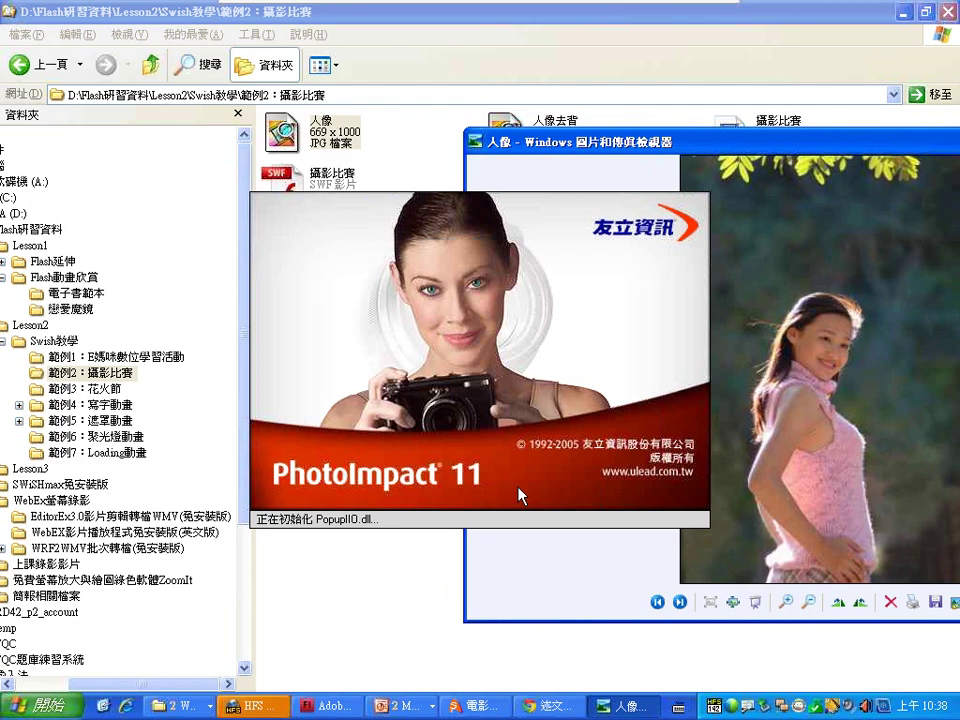
# Step: View the portrait photo 人像 in the picture viewer and close it
pyautogui.click(420, 705)
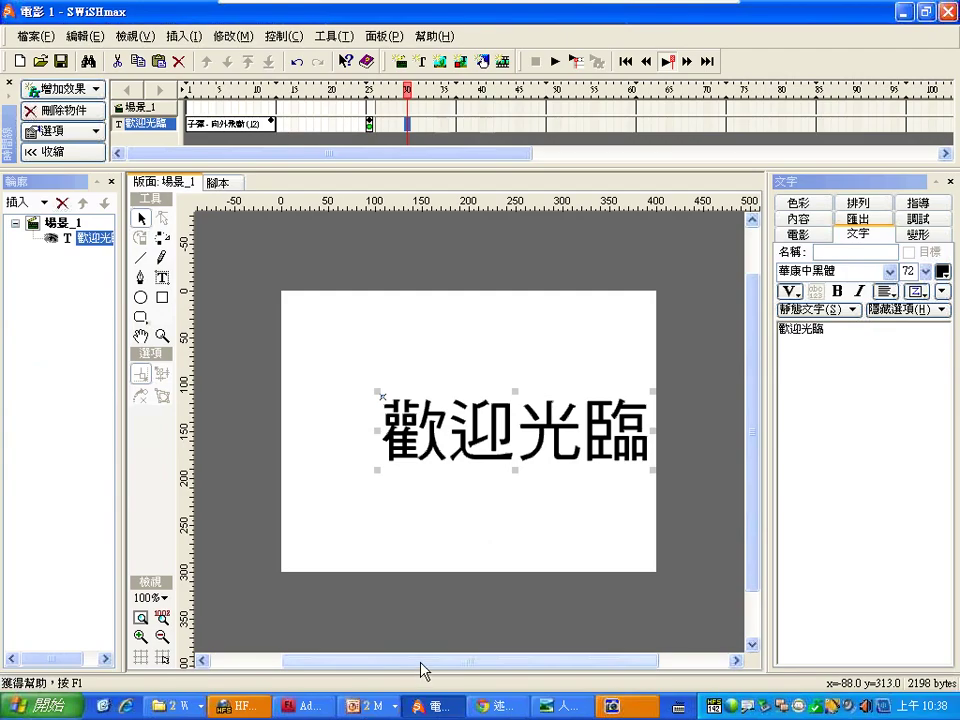
pyautogui.click(905, 13)
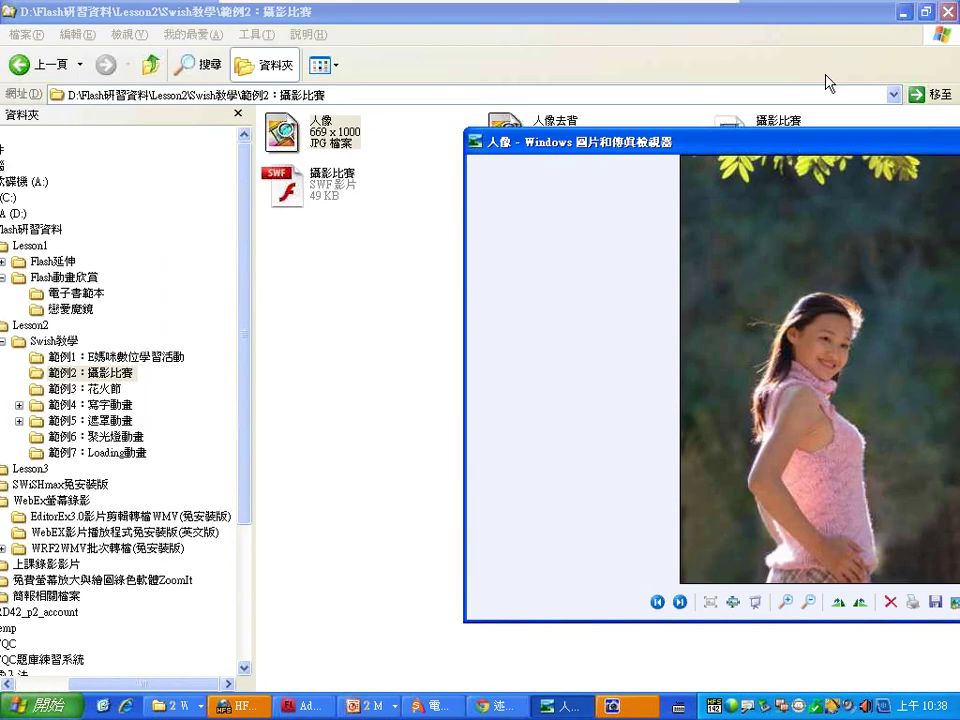
pyautogui.doubleClick(349, 124)
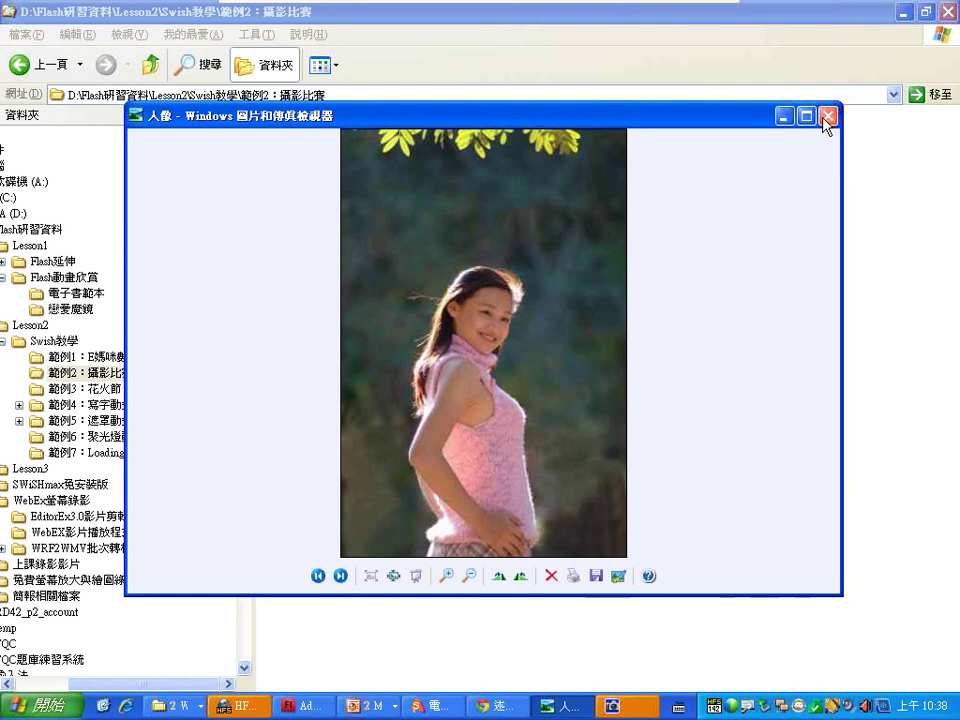
pyautogui.click(827, 118)
# Step: Switch to PhotoImpact and accept 平台式掃描器 as the input device type
pyautogui.click(604, 705)
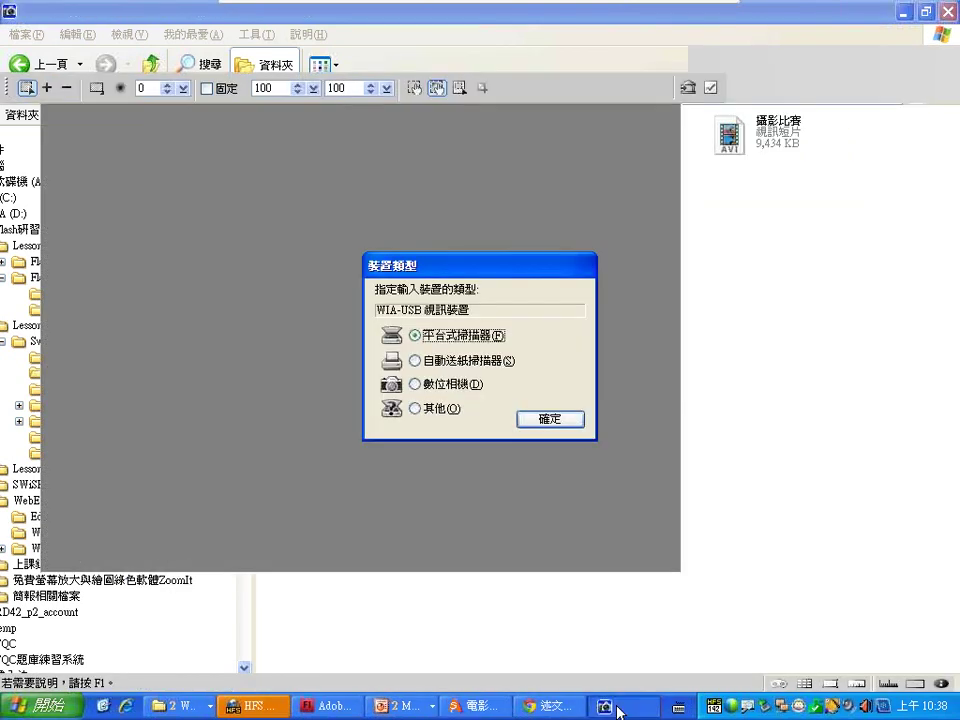
pyautogui.click(553, 420)
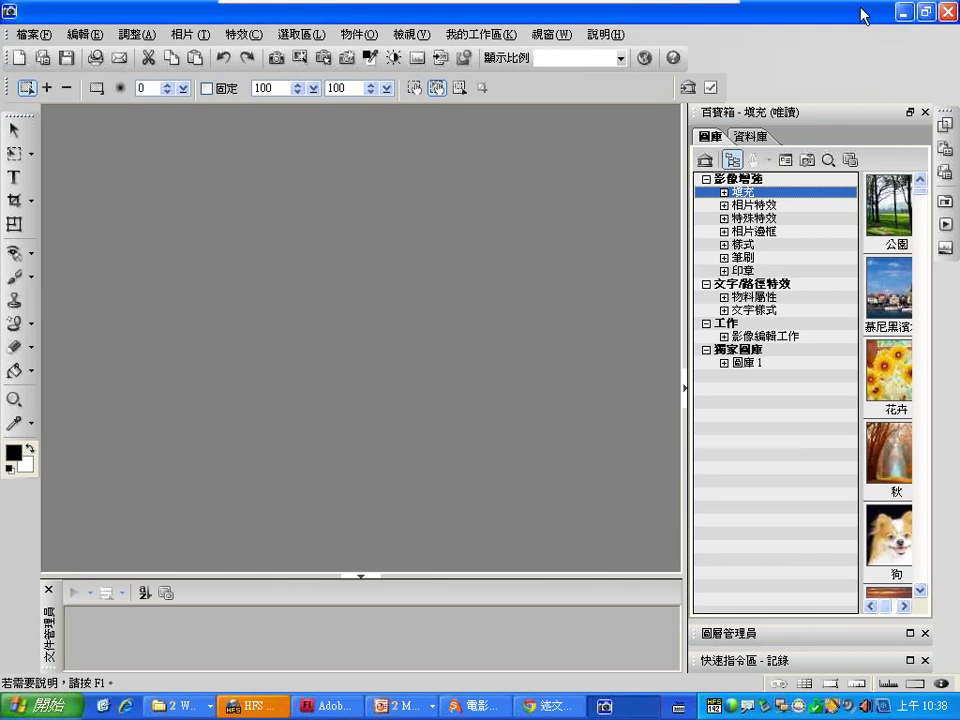
pyautogui.click(903, 12)
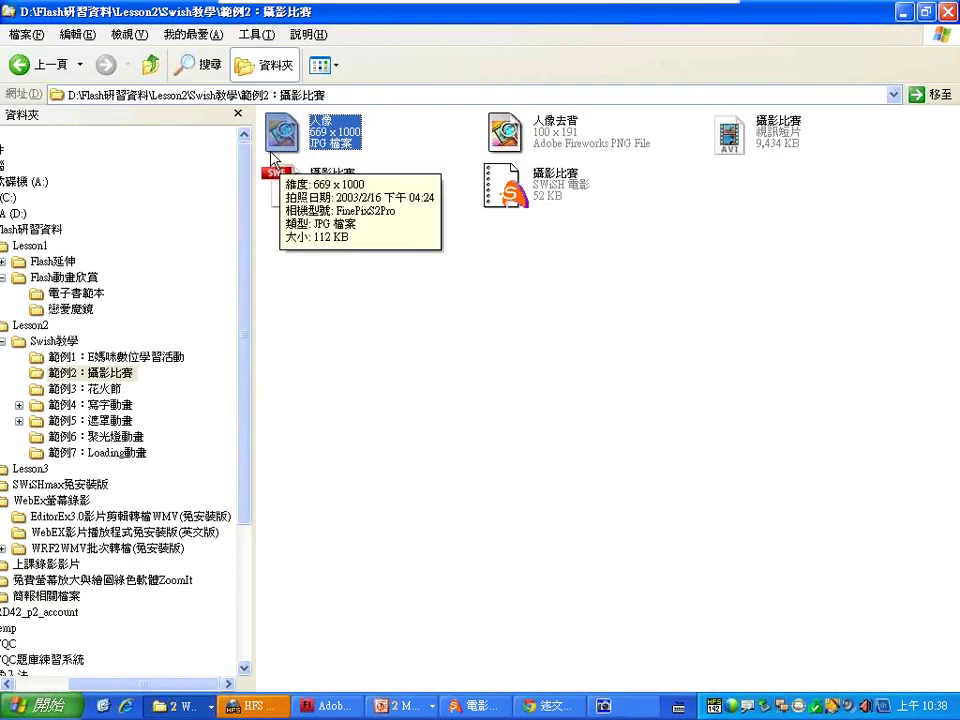
pyautogui.moveTo(625, 703); pyautogui.dragTo(405, 253)
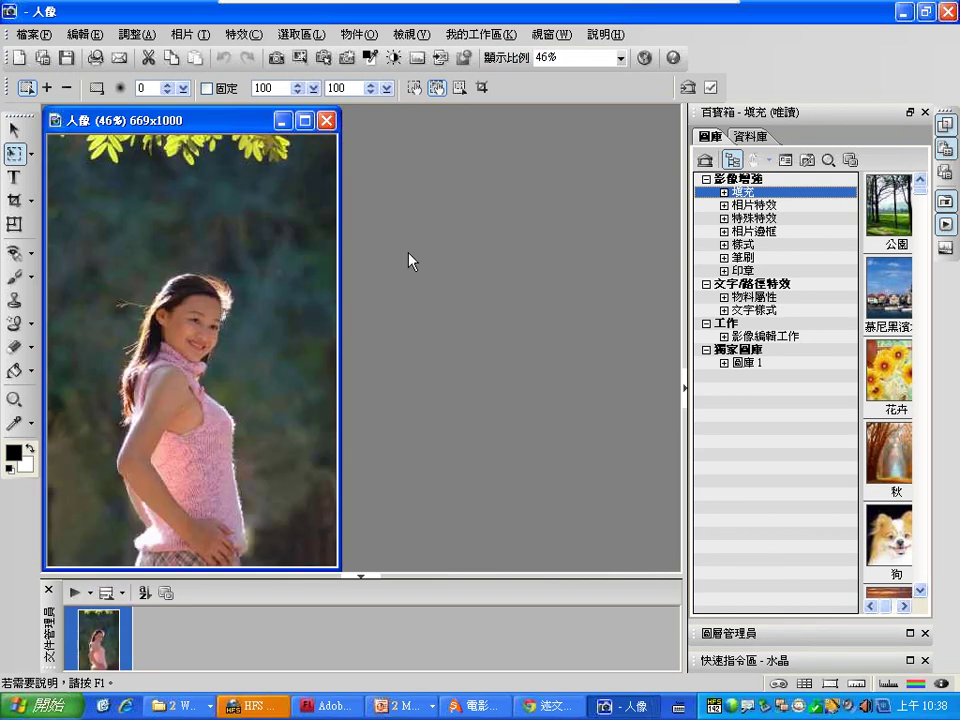
pyautogui.click(326, 120)
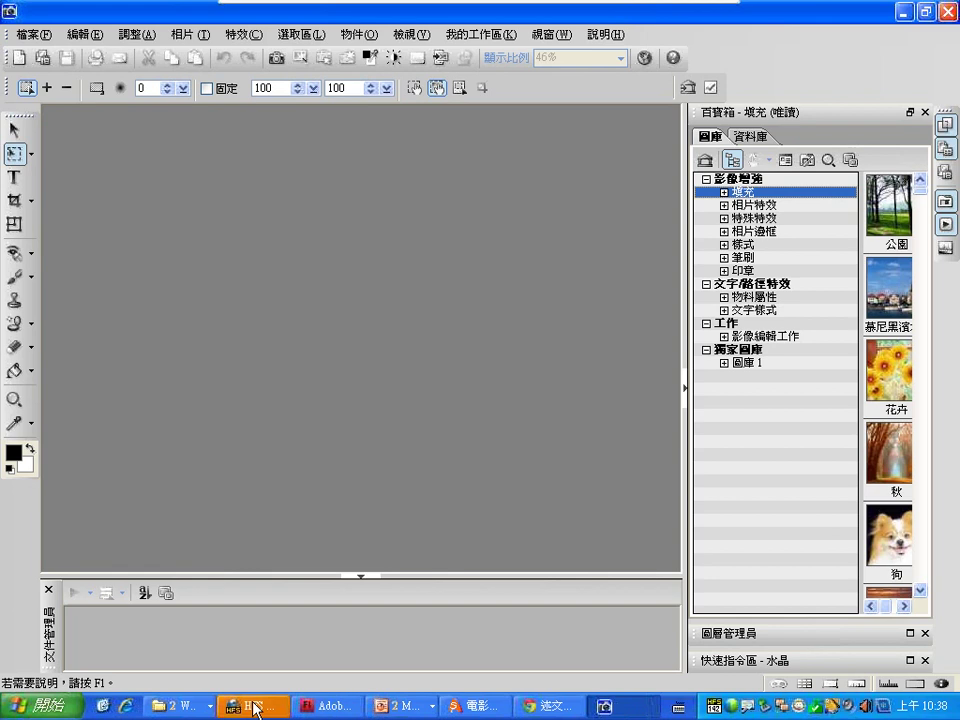
# Step: Open the 人像 JPG from the 範例2:攝影比賽 folder in PhotoImpact
pyautogui.click(178, 706)
pyautogui.click(204, 677)
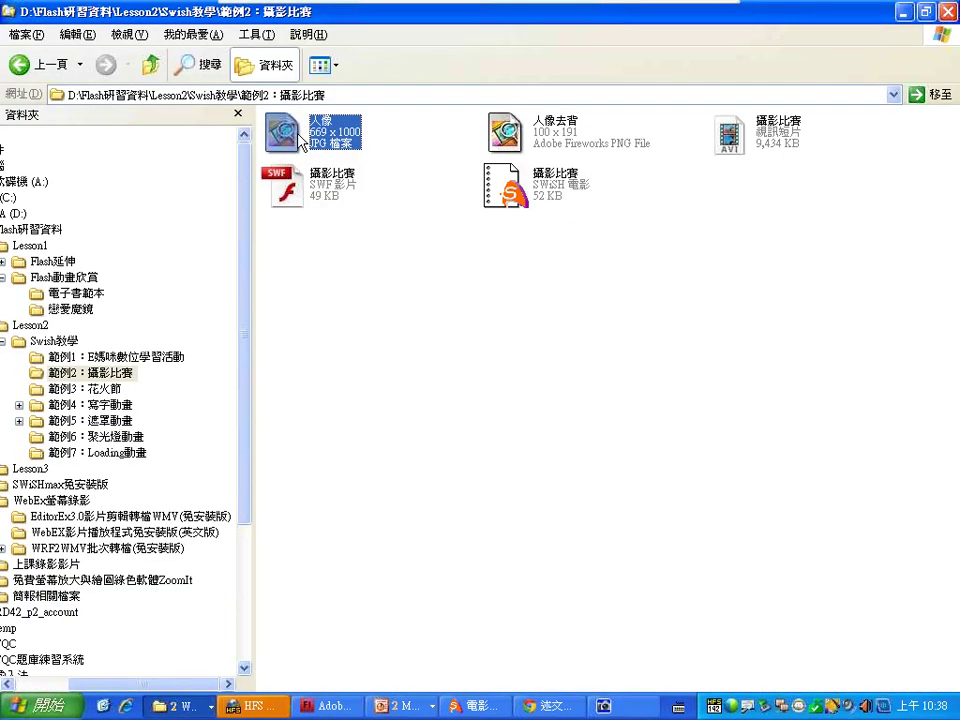
pyautogui.moveTo(300, 138); pyautogui.dragTo(645, 712)
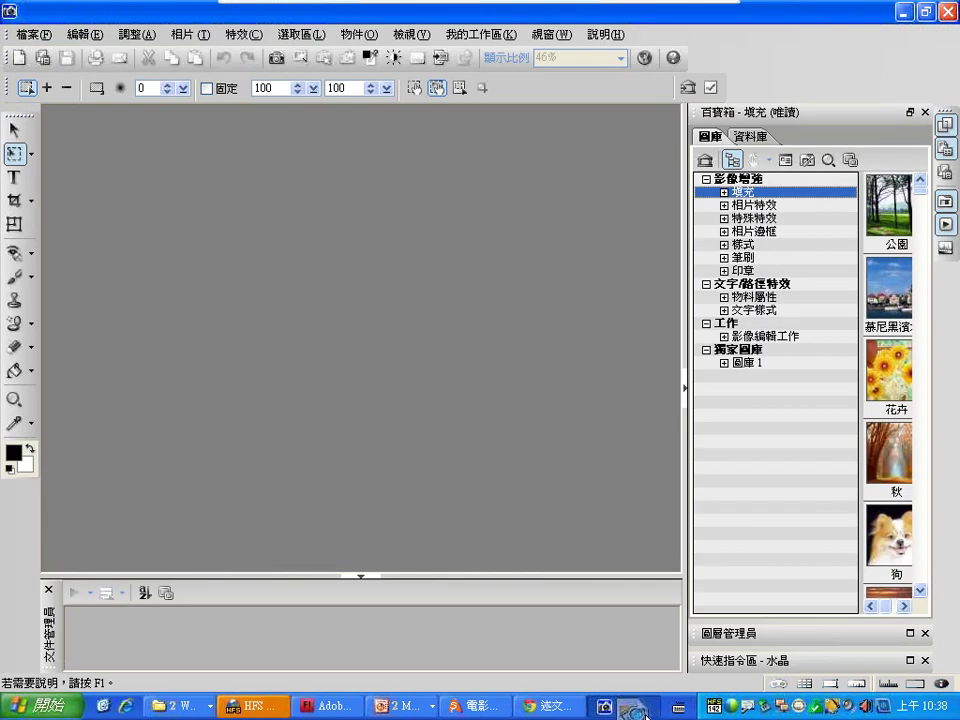
pyautogui.moveTo(645, 712); pyautogui.dragTo(418, 518)
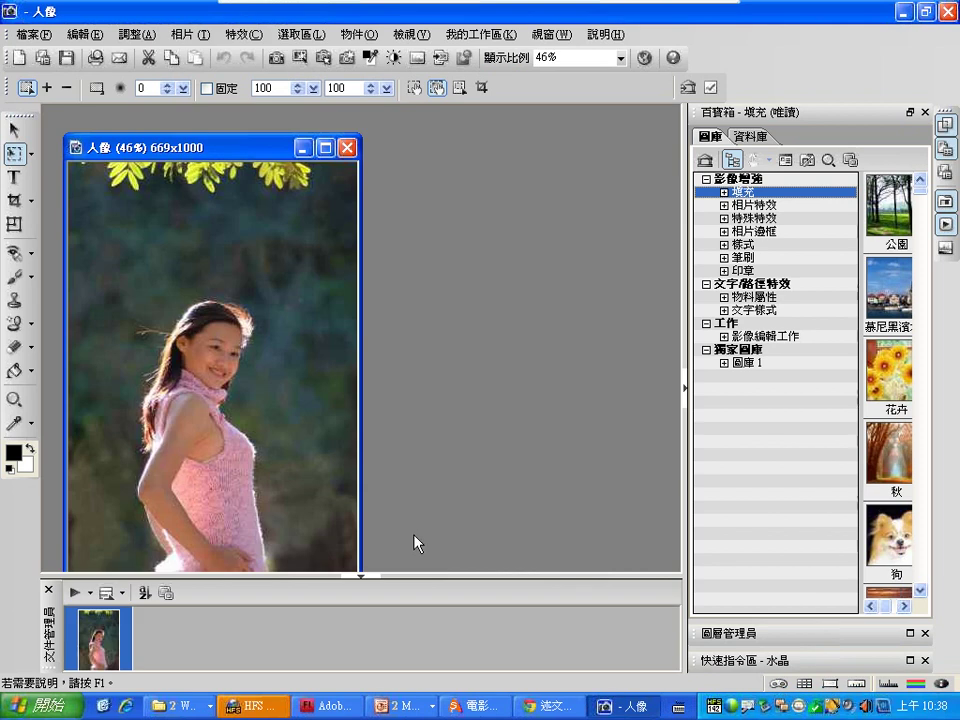
# Step: Try to open the 人像 JPG again by dropping it directly onto PhotoImpact's taskbar entry, and dismiss the message
pyautogui.click(176, 705)
pyautogui.click(183, 682)
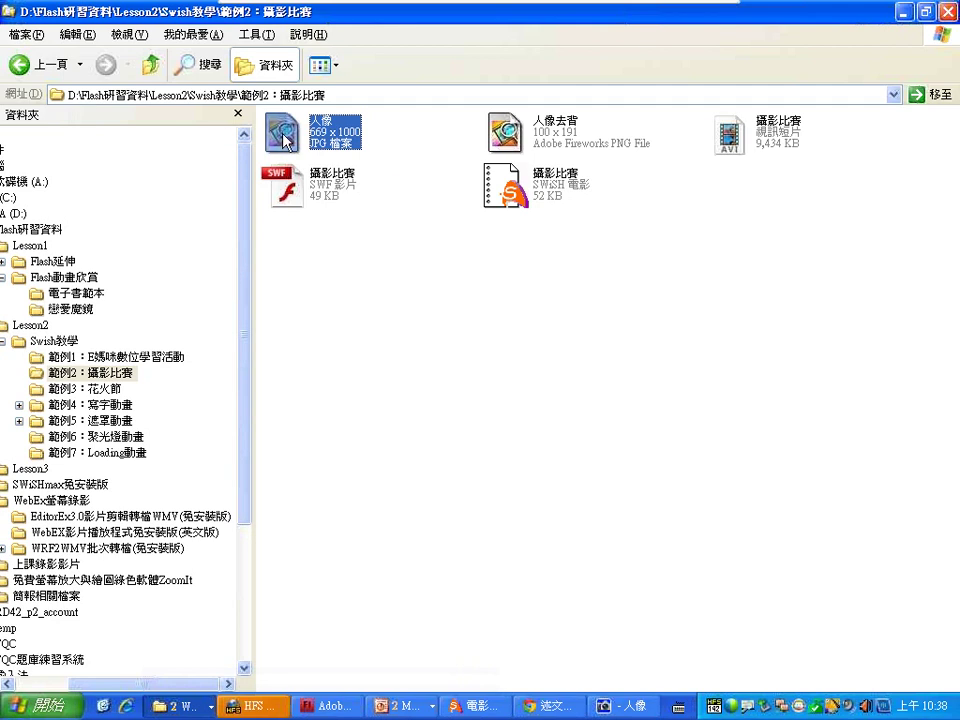
pyautogui.moveTo(282, 132); pyautogui.dragTo(627, 712)
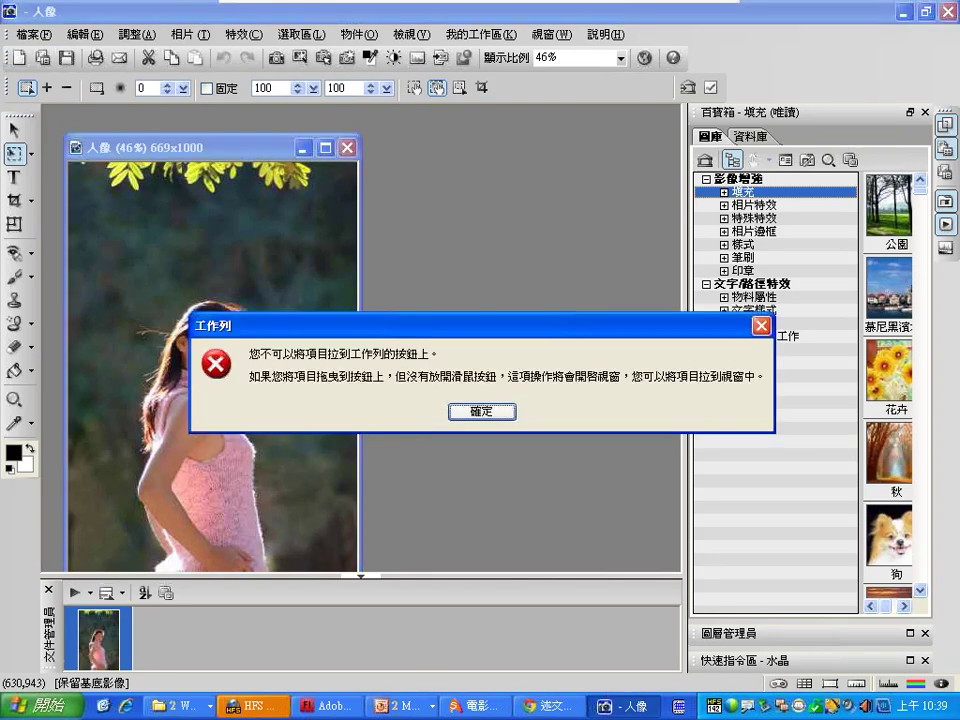
pyautogui.click(497, 418)
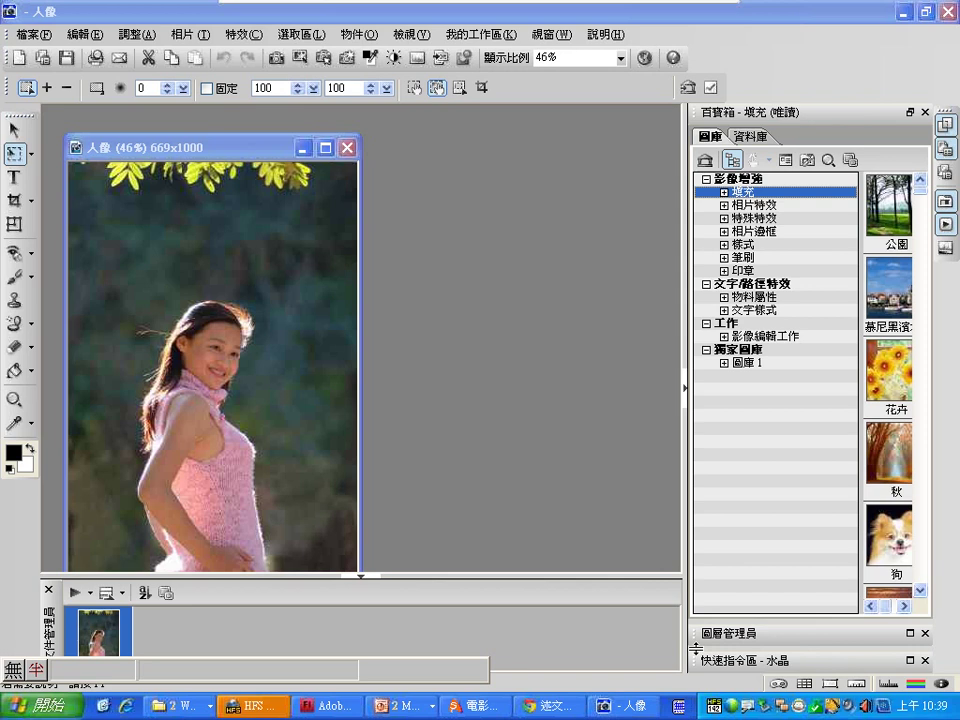
pyautogui.moveTo(578, 22)
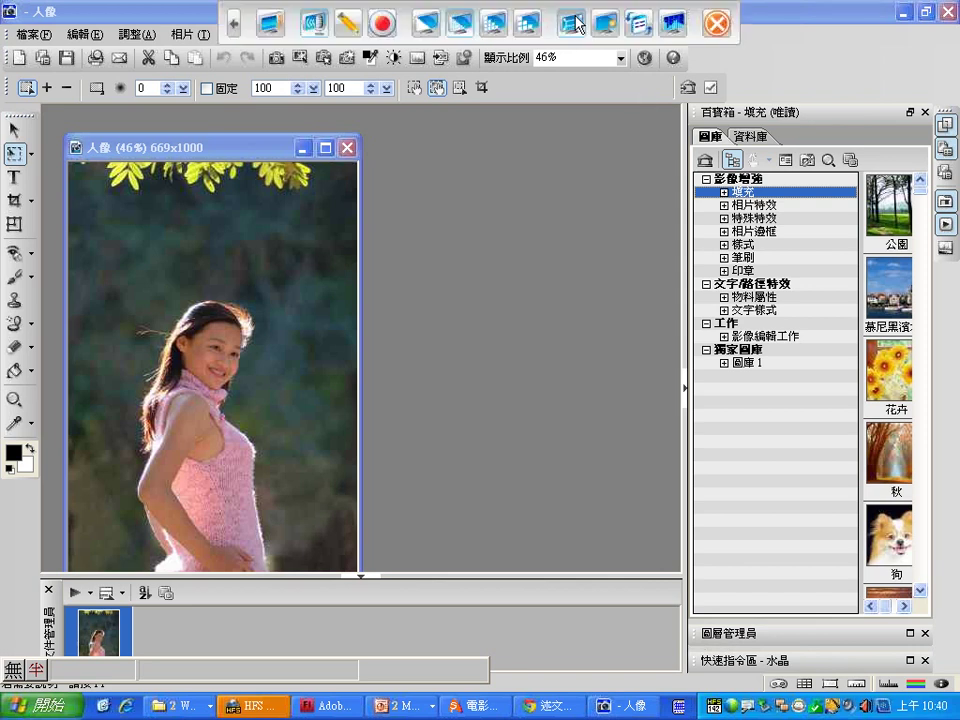
pyautogui.click(718, 24)
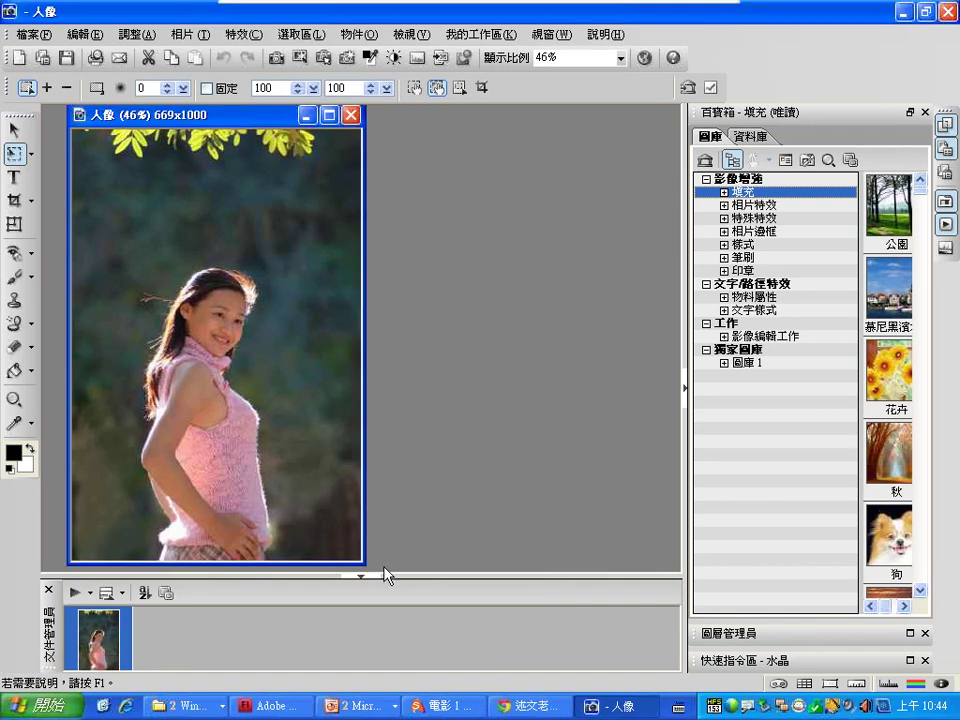
# Step: Collapse the document manager and move the 人像 image window down so its title bar is clear
pyautogui.click(364, 575)
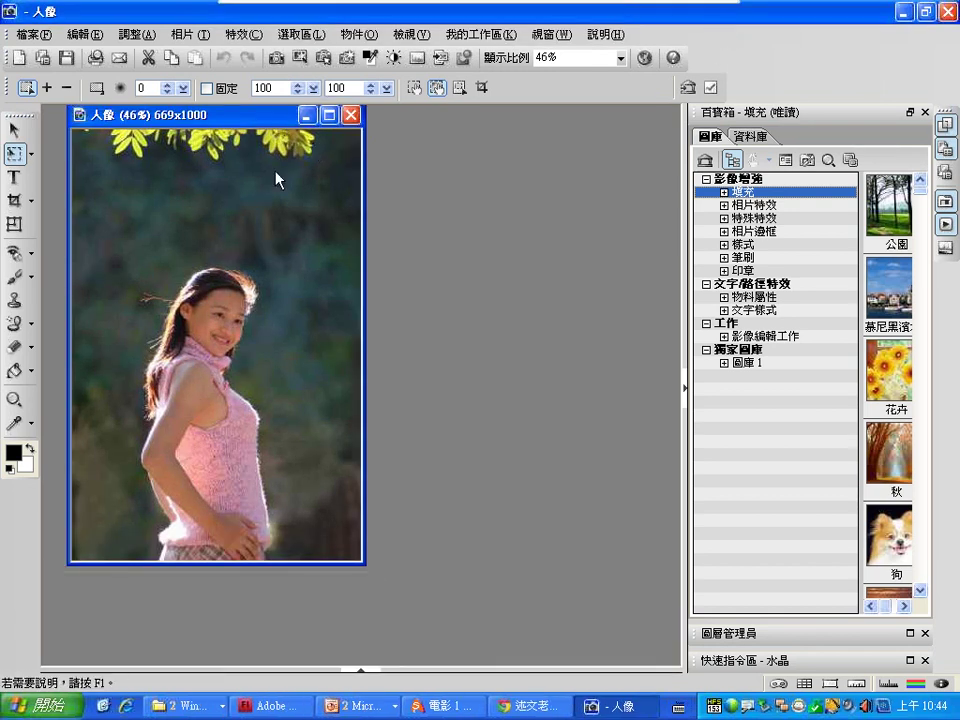
pyautogui.moveTo(278, 125); pyautogui.dragTo(276, 174)
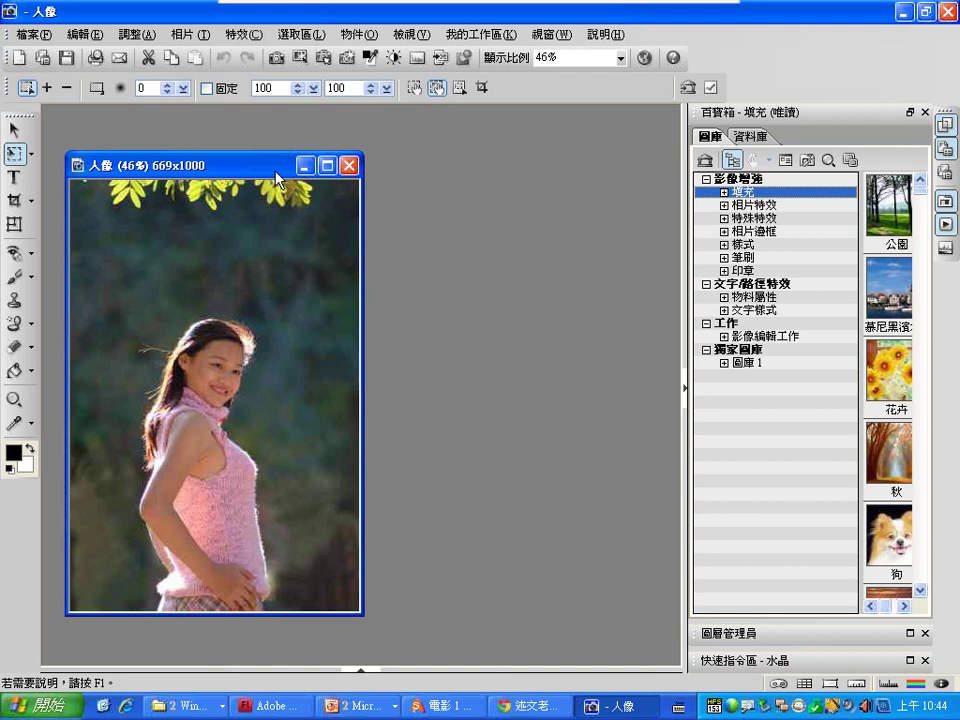
# Step: Start the Extract Object (擷取物件) wizard on the 人像 photo and maximize it with the whole photo fitted in view
pyautogui.click(368, 40)
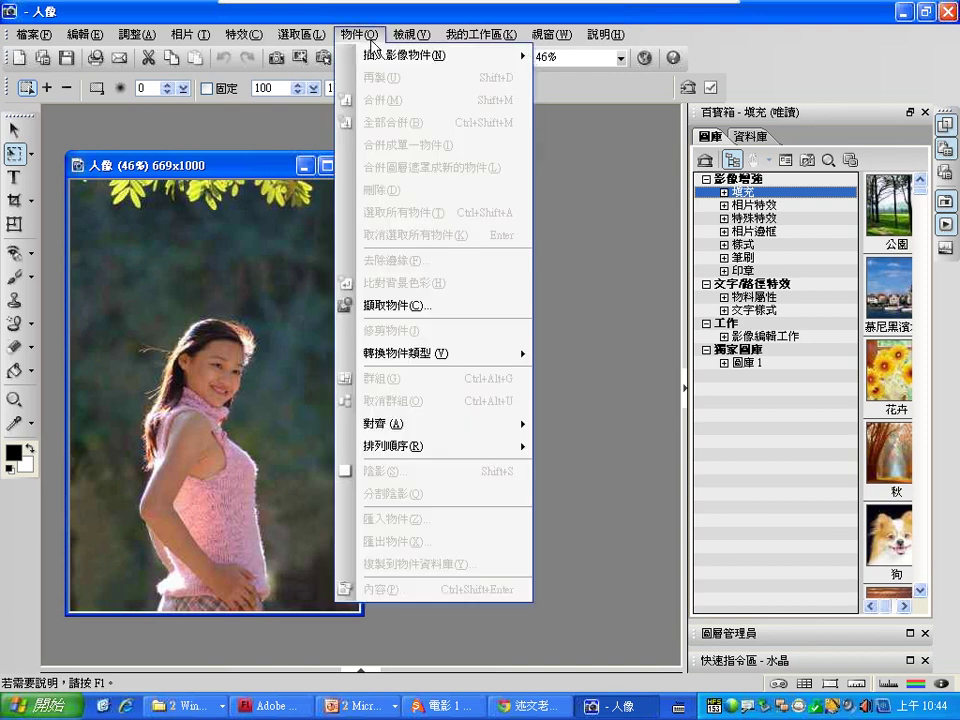
pyautogui.click(453, 311)
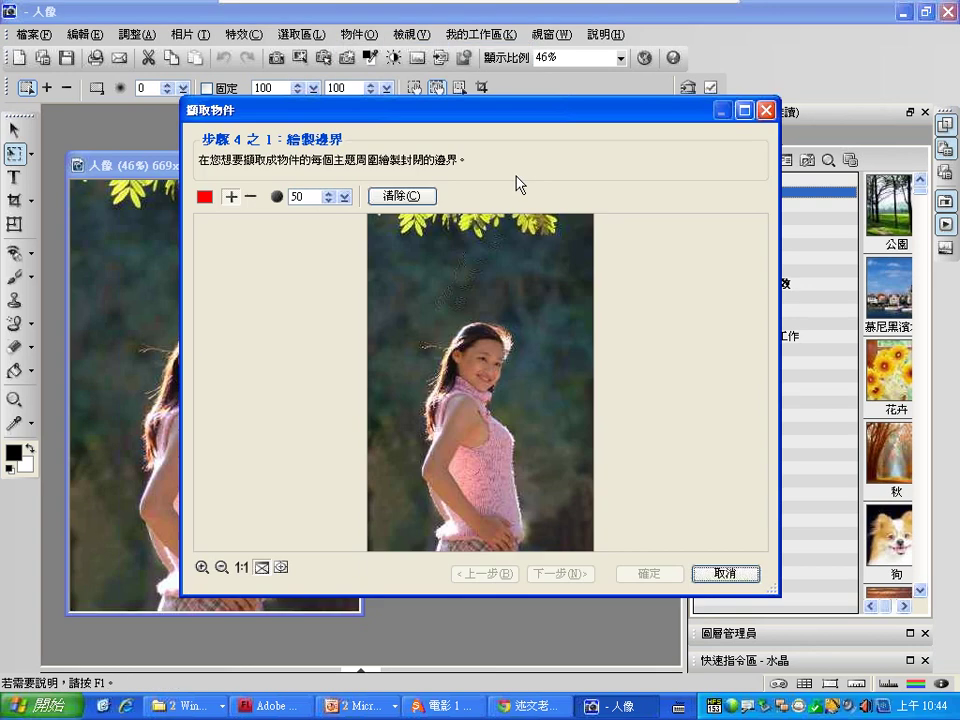
pyautogui.moveTo(549, 116); pyautogui.dragTo(484, 83)
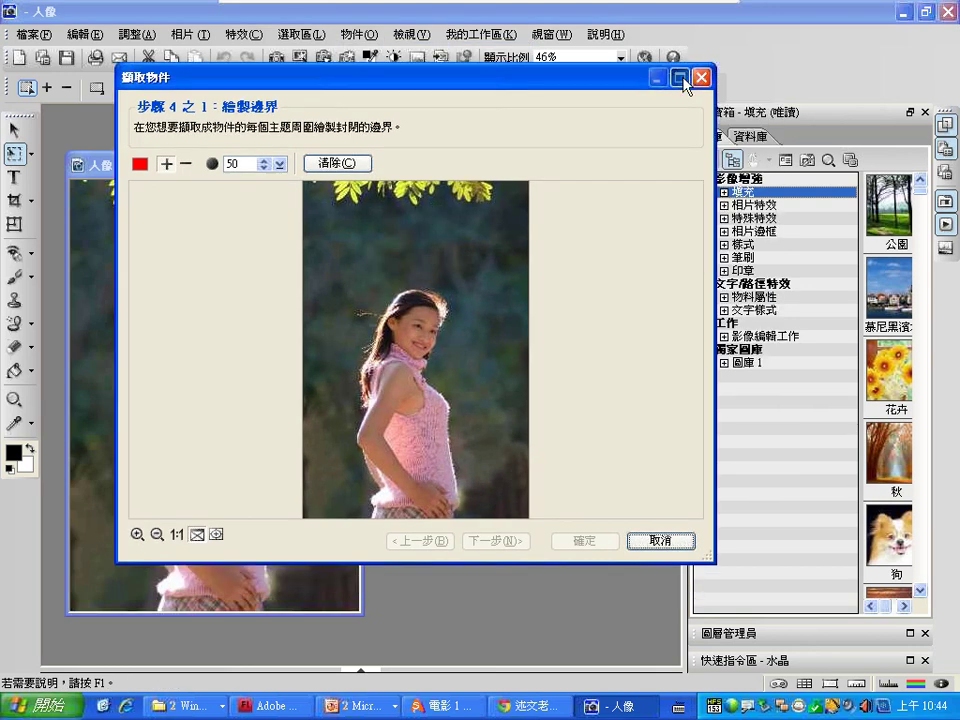
pyautogui.click(679, 80)
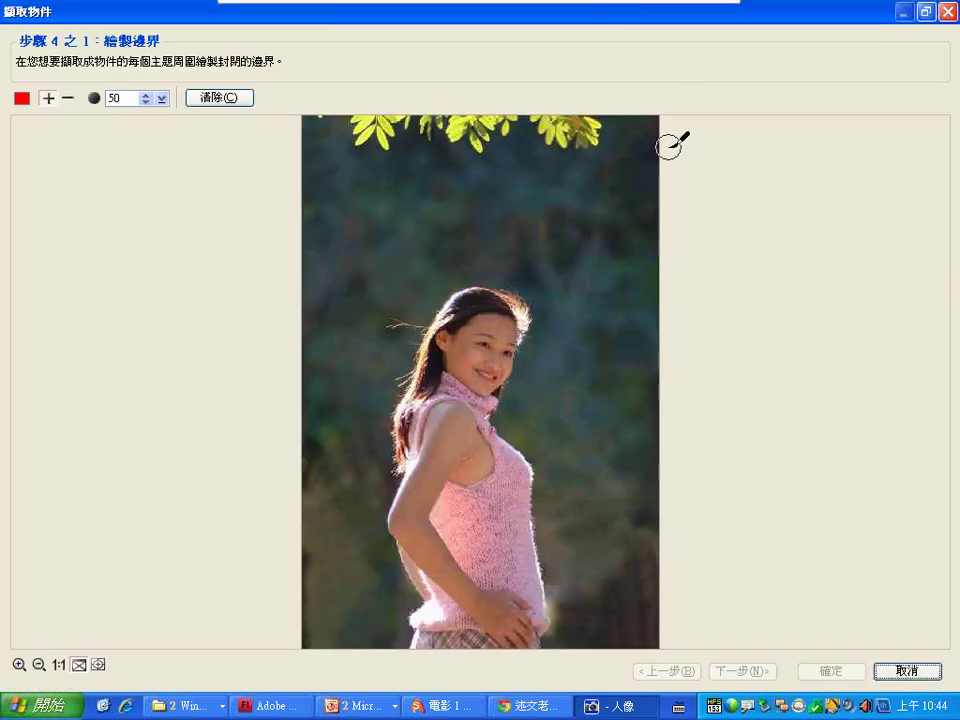
pyautogui.click(20, 664)
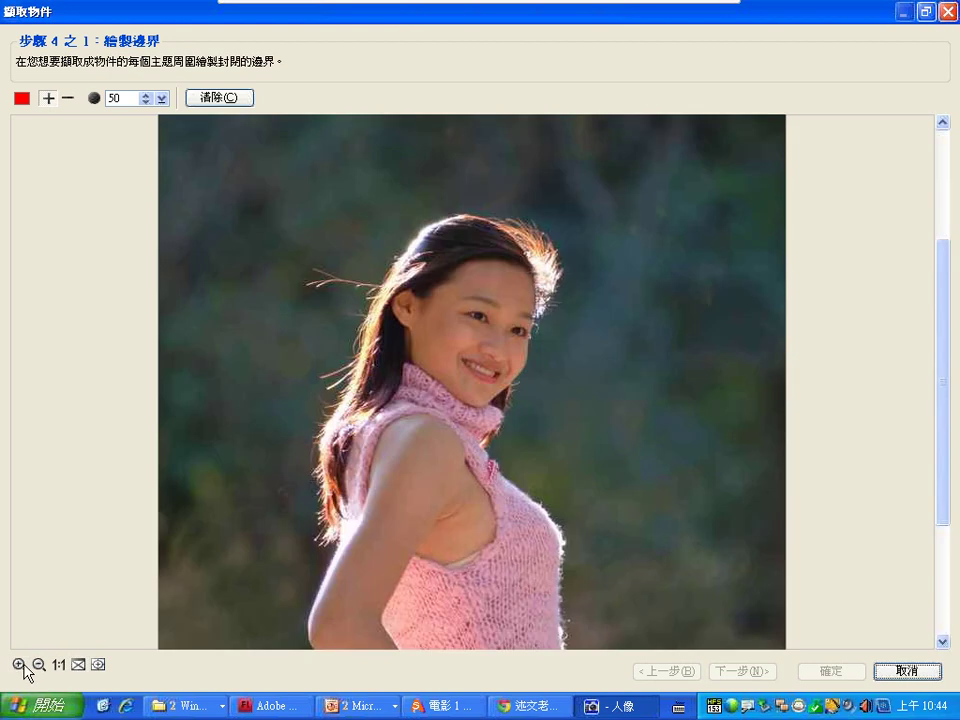
pyautogui.click(78, 664)
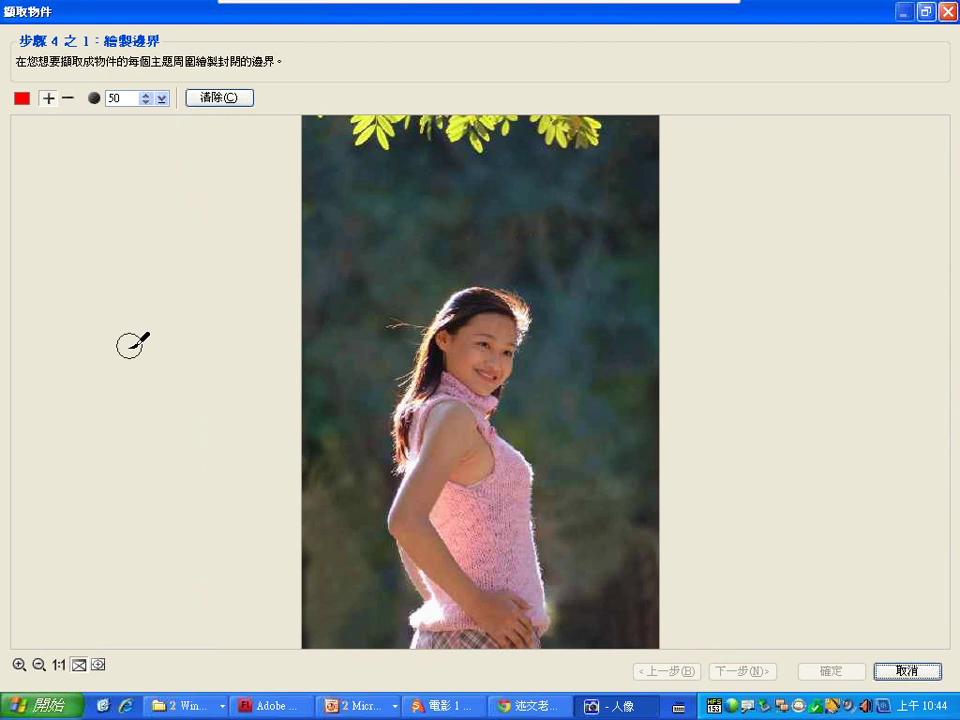
pyautogui.press('alt')
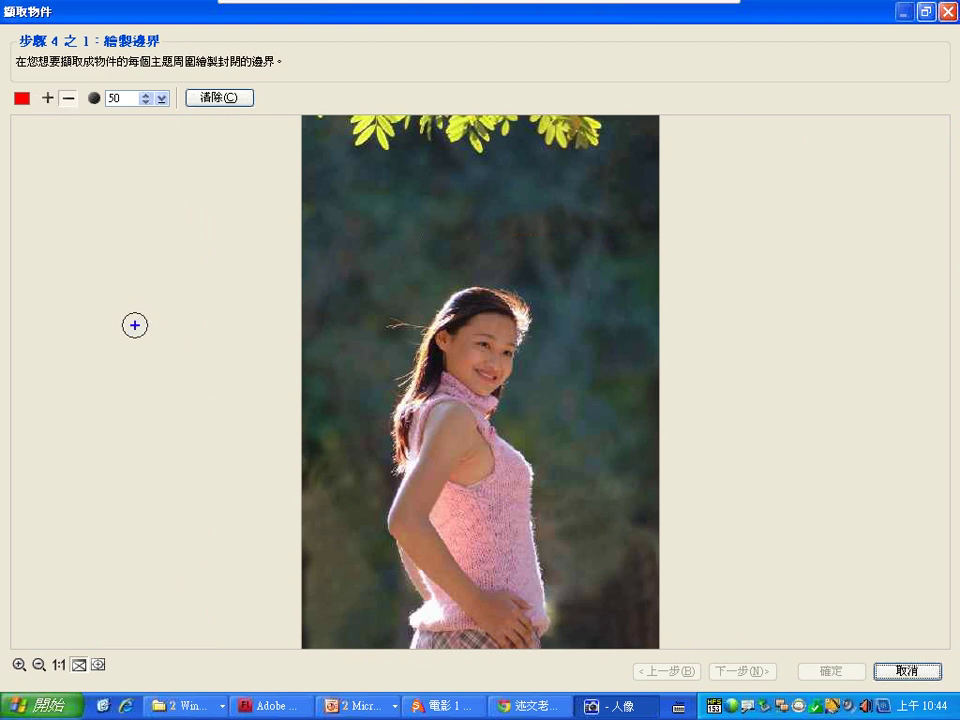
pyautogui.moveTo(13, 54); pyautogui.dragTo(205, 54)
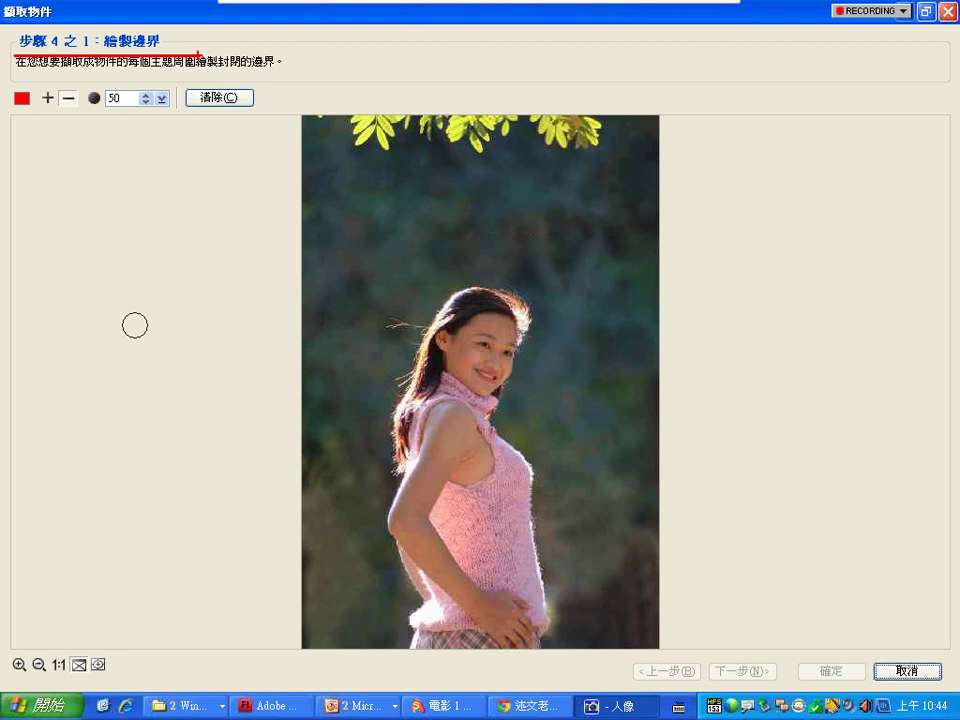
pyautogui.moveTo(405, 651)
pyautogui.mouseDown()
pyautogui.moveTo(418, 594)
pyautogui.moveTo(384, 520)
pyautogui.moveTo(397, 467)
pyautogui.moveTo(394, 387)
pyautogui.moveTo(418, 330)
pyautogui.moveTo(508, 287)
pyautogui.moveTo(512, 370)
pyautogui.moveTo(566, 470)
pyautogui.moveTo(555, 648)
pyautogui.mouseUp()
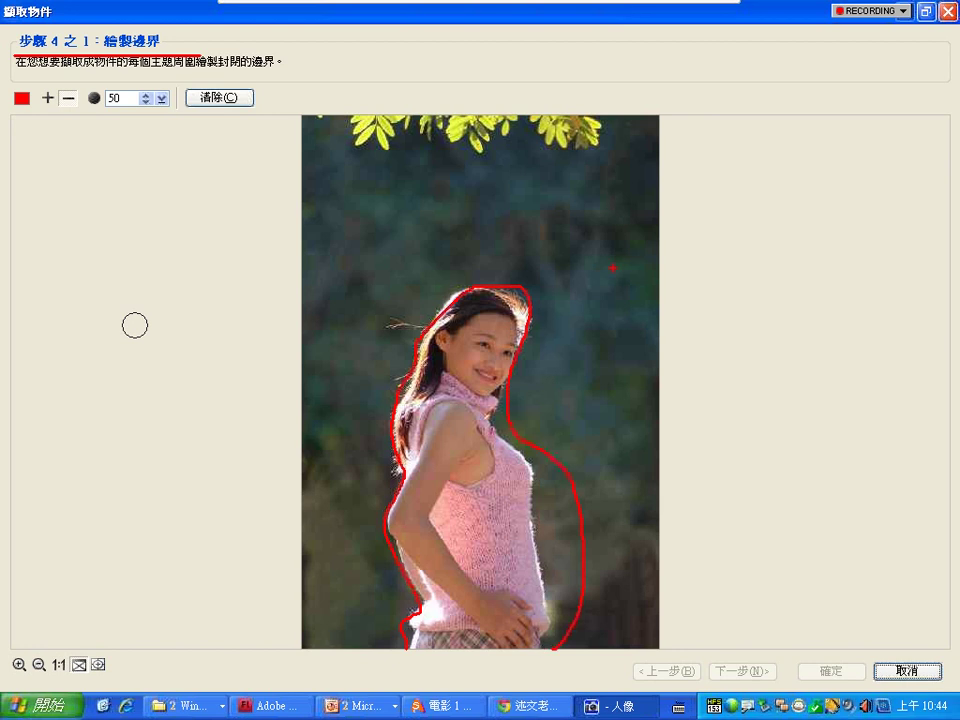
pyautogui.moveTo(610, 190); pyautogui.dragTo(574, 250)
pyautogui.moveTo(576, 208); pyautogui.dragTo(600, 248)
pyautogui.moveTo(460, 531); pyautogui.dragTo(525, 525)
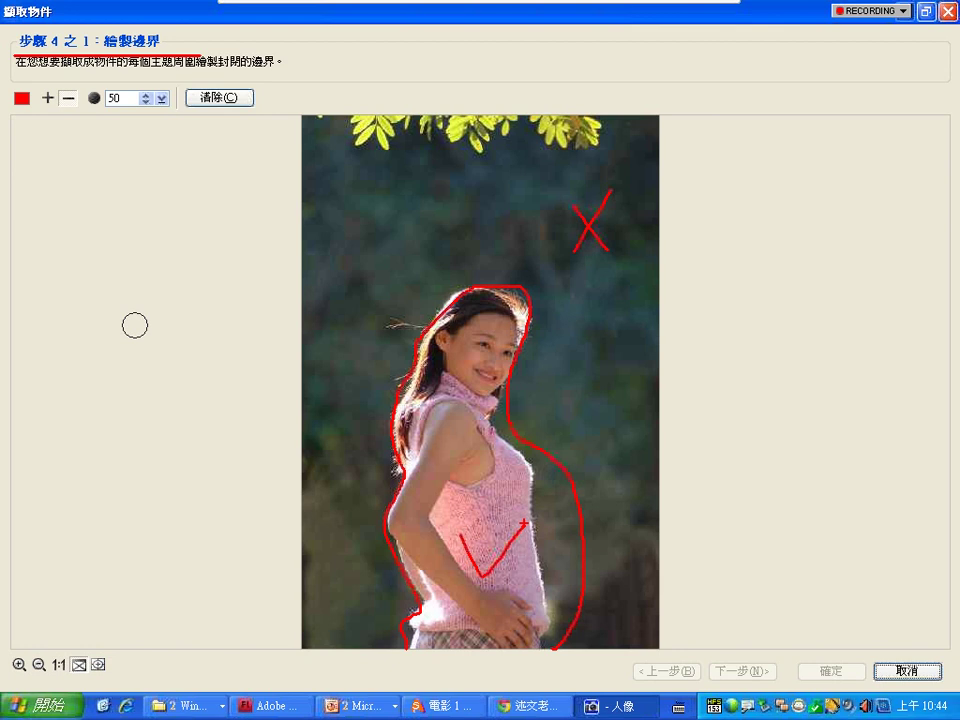
pyautogui.hotkey('alt', 'c')
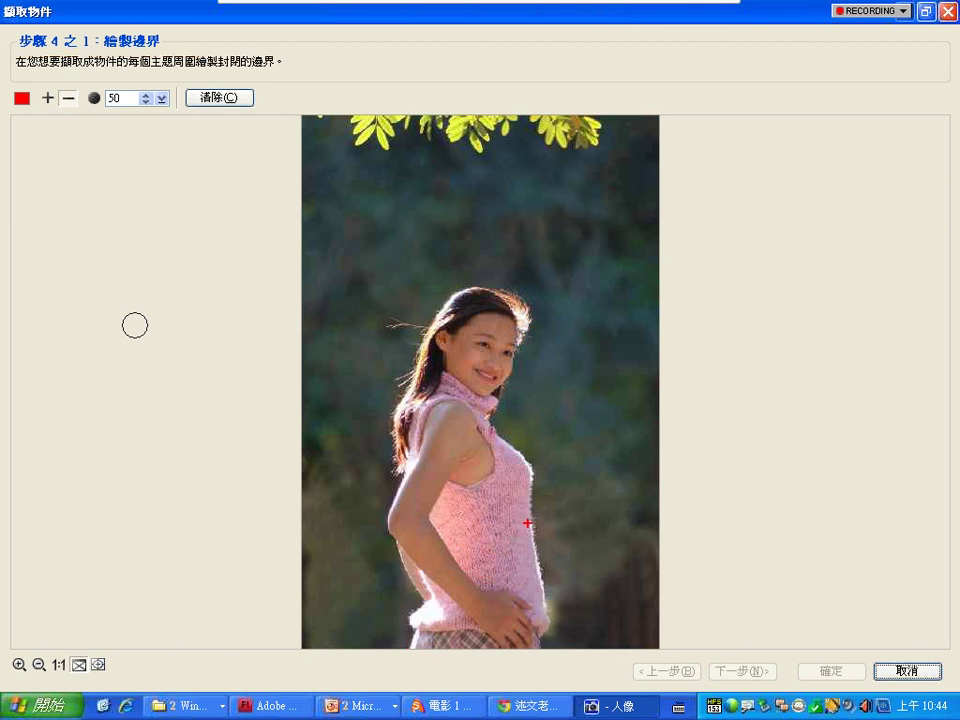
pyautogui.moveTo(358, 492)
pyautogui.mouseDown()
pyautogui.moveTo(390, 507)
pyautogui.moveTo(367, 520)
pyautogui.moveTo(378, 500)
pyautogui.moveTo(357, 496)
pyautogui.mouseUp()
pyautogui.moveTo(575, 241)
pyautogui.mouseDown()
pyautogui.moveTo(530, 308)
pyautogui.moveTo(535, 289)
pyautogui.moveTo(553, 311)
pyautogui.mouseUp()
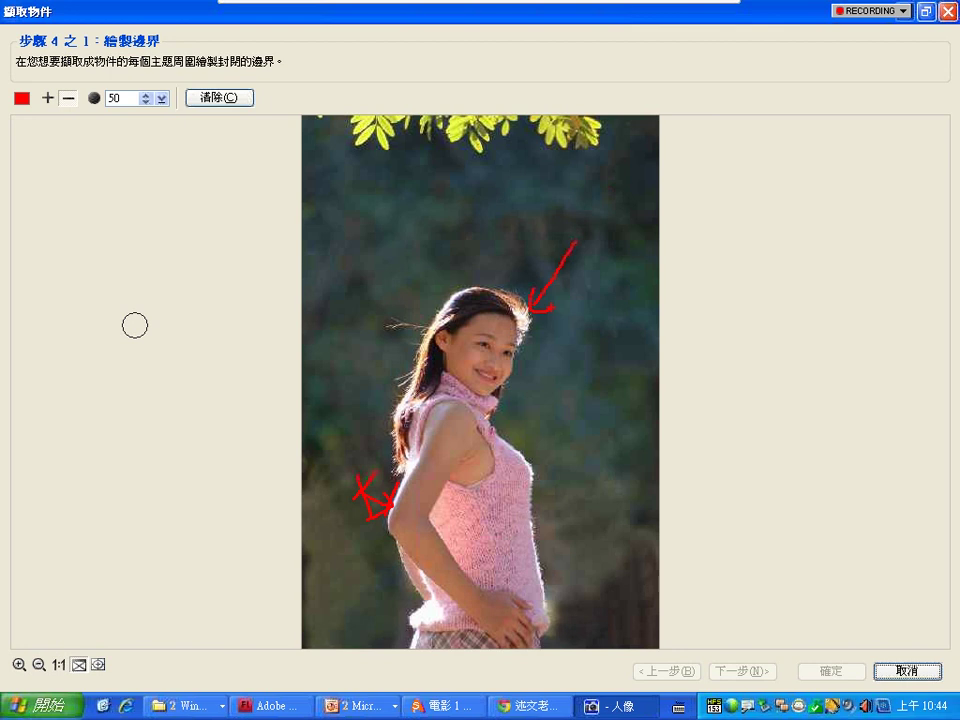
pyautogui.press('Escape')
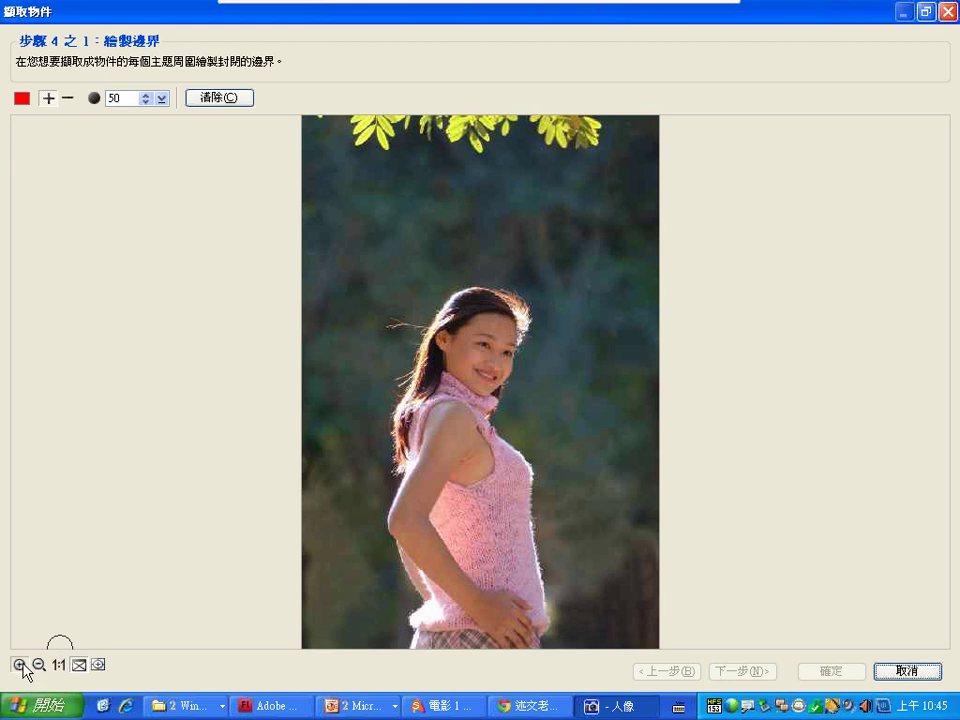
# Step: Zoom in two levels on the photo and frame the woman's bent arm and elbow, with the boundary brush in adding mode
pyautogui.click(21, 665)
pyautogui.click(21, 665)
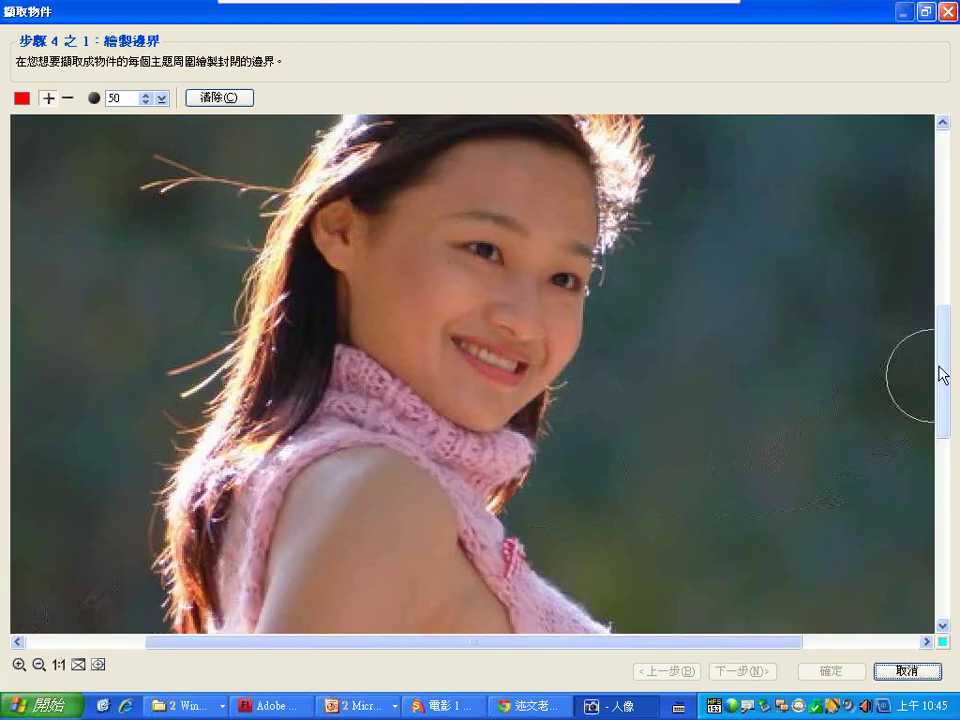
pyautogui.moveTo(943, 375); pyautogui.dragTo(943, 422)
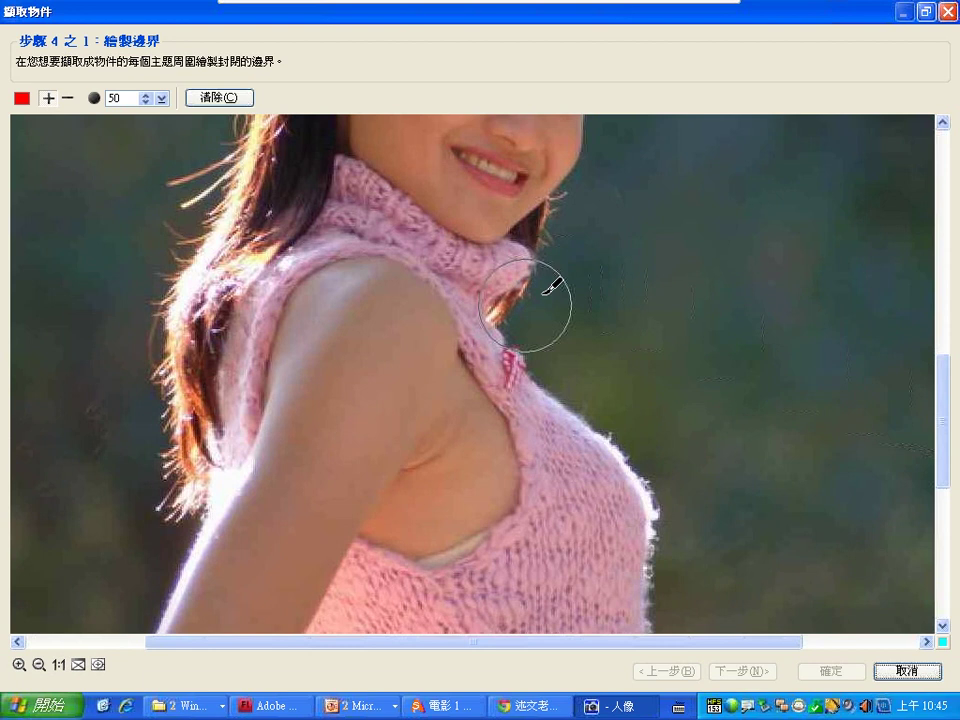
pyautogui.moveTo(942, 641)
pyautogui.mouseDown()
pyautogui.moveTo(843, 633)
pyautogui.moveTo(845, 624)
pyautogui.moveTo(838, 680)
pyautogui.moveTo(832, 666)
pyautogui.mouseUp()
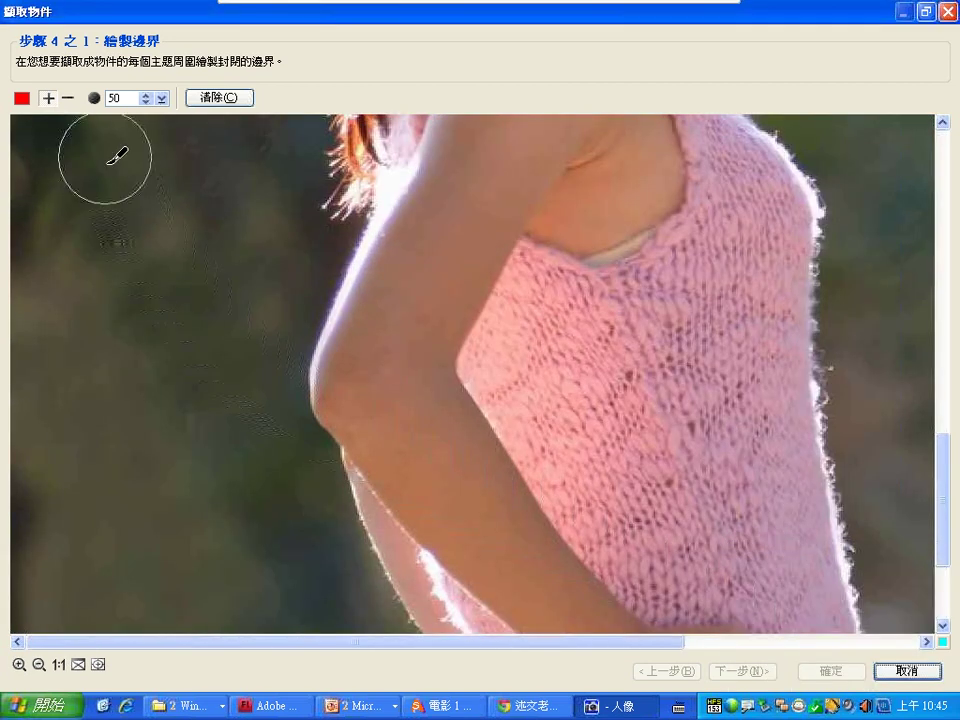
pyautogui.click(47, 98)
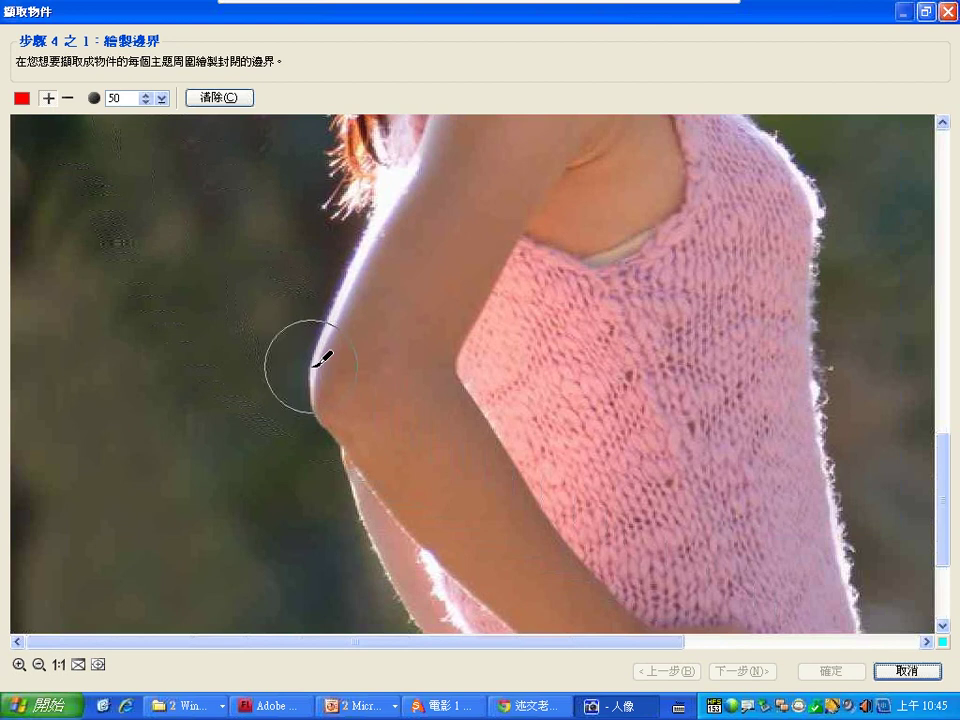
pyautogui.click(941, 124)
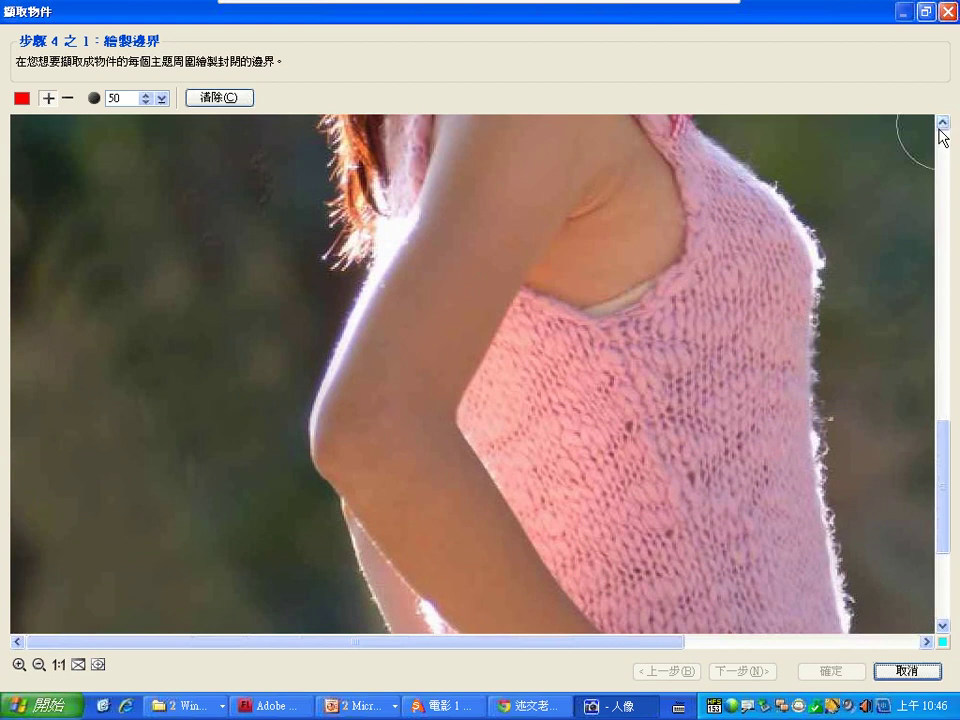
pyautogui.press('ctrl')
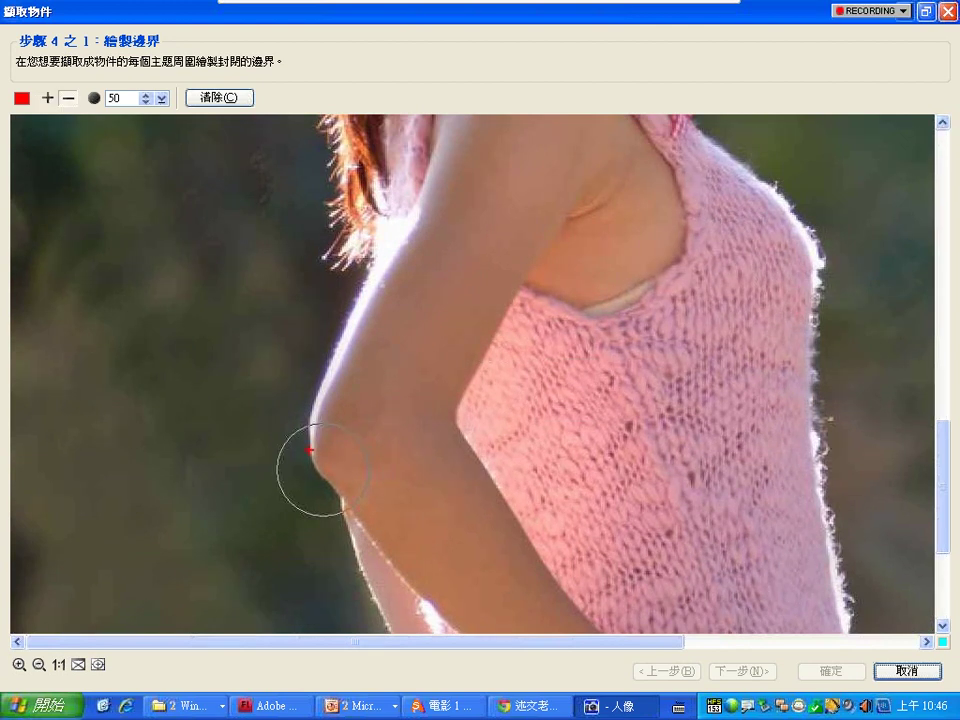
pyautogui.click(311, 451)
pyautogui.moveTo(311, 449)
pyautogui.mouseDown()
pyautogui.moveTo(313, 396)
pyautogui.moveTo(351, 292)
pyautogui.moveTo(372, 266)
pyautogui.mouseUp()
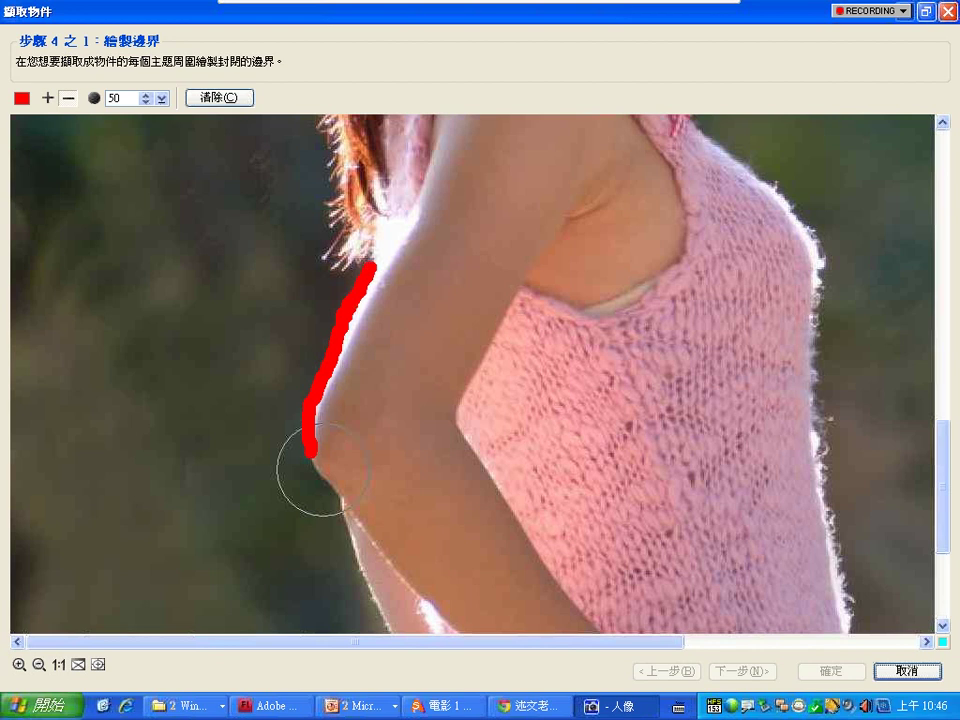
pyautogui.moveTo(312, 455); pyautogui.dragTo(335, 489)
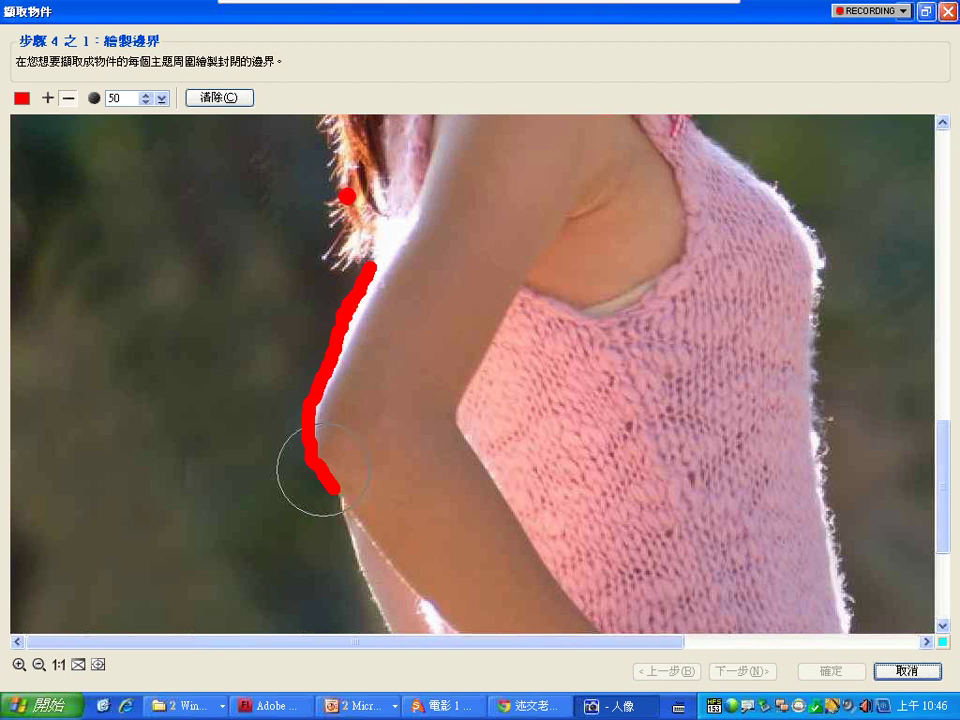
pyautogui.moveTo(328, 126)
pyautogui.mouseDown()
pyautogui.moveTo(338, 230)
pyautogui.moveTo(326, 250)
pyautogui.moveTo(345, 252)
pyautogui.mouseUp()
pyautogui.moveTo(308, 162)
pyautogui.mouseDown()
pyautogui.moveTo(292, 195)
pyautogui.moveTo(318, 205)
pyautogui.mouseUp()
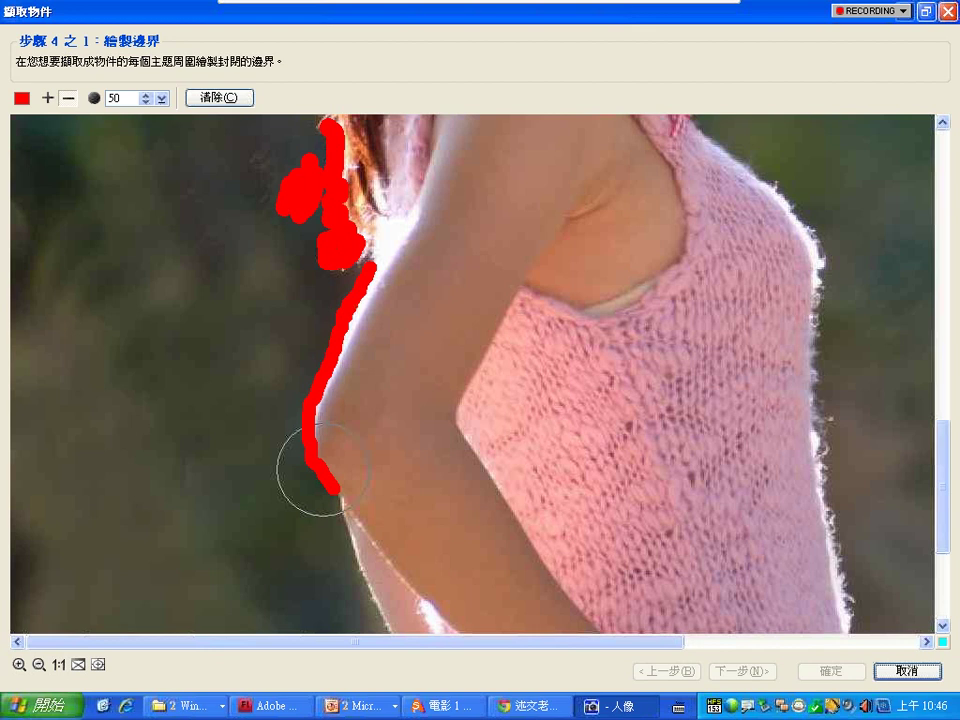
pyautogui.moveTo(333, 487); pyautogui.dragTo(371, 538)
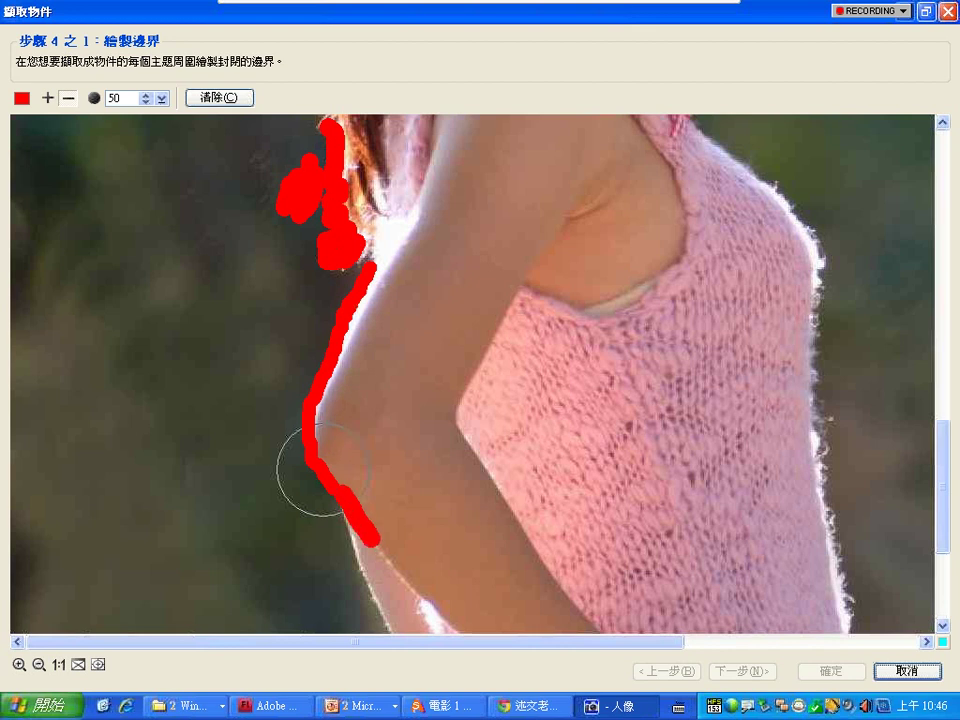
pyautogui.moveTo(340, 140); pyautogui.dragTo(325, 117)
pyautogui.click(279, 280)
pyautogui.hotkey('alt', 'c')
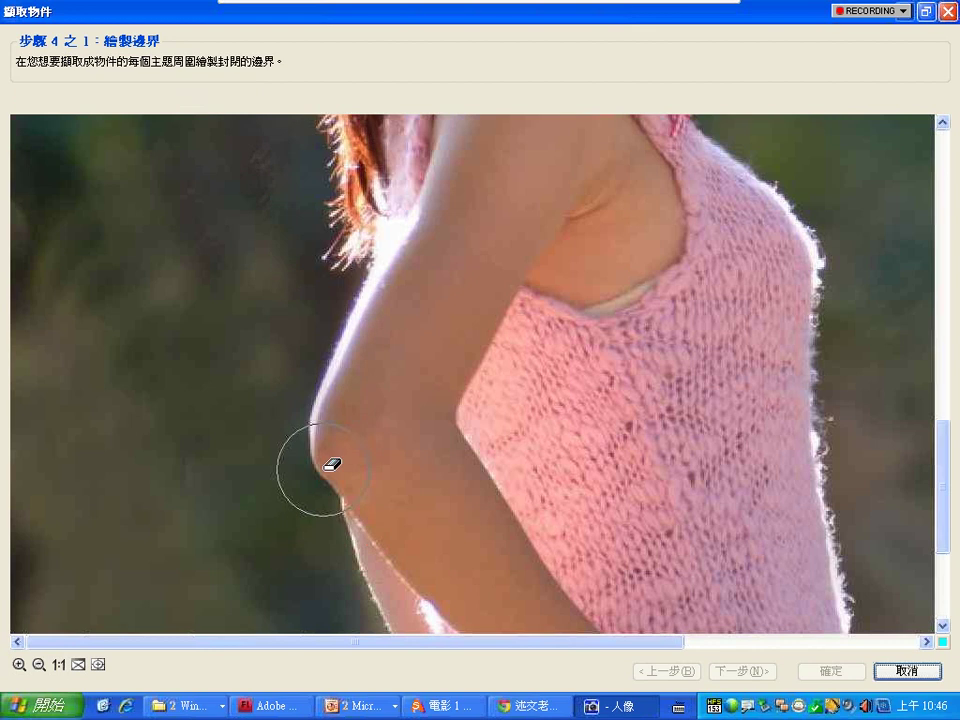
# Step: Shrink the boundary brush to below 10 in adding mode and trace the outer arm, around the elbow and down the sweater's back edge
pyautogui.click(145, 102)
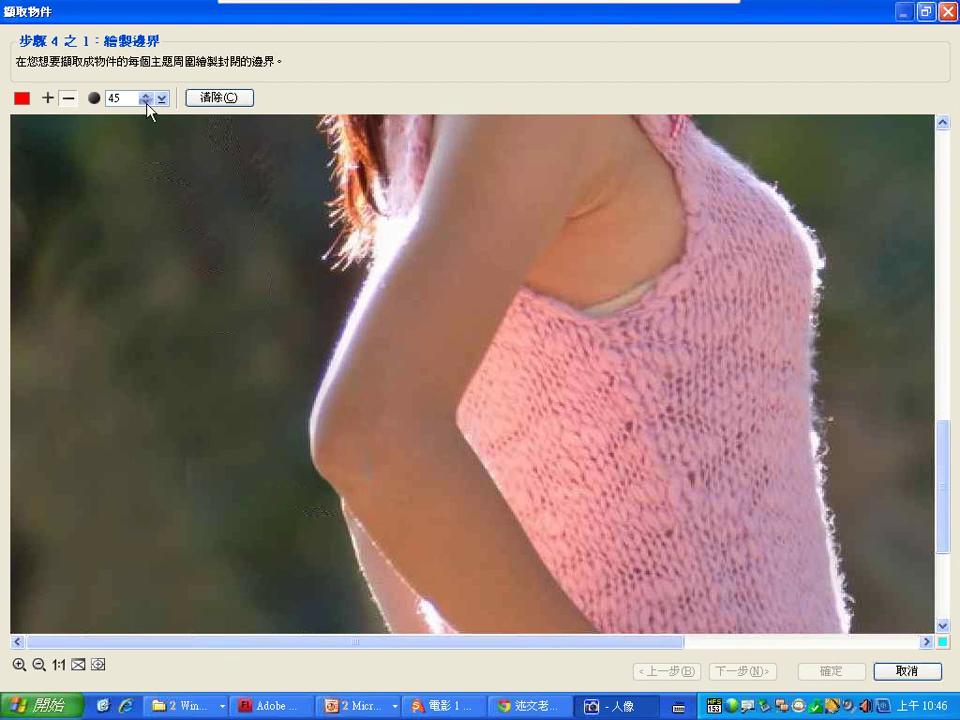
pyautogui.click(146, 101)
pyautogui.click(146, 96)
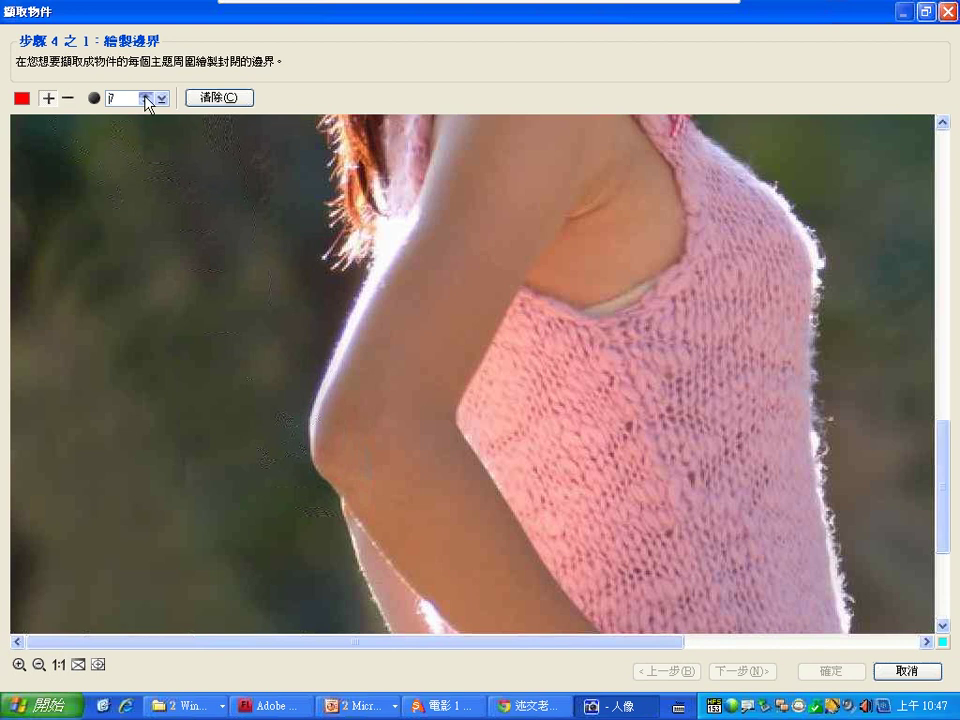
pyautogui.click(146, 96)
pyautogui.click(146, 96)
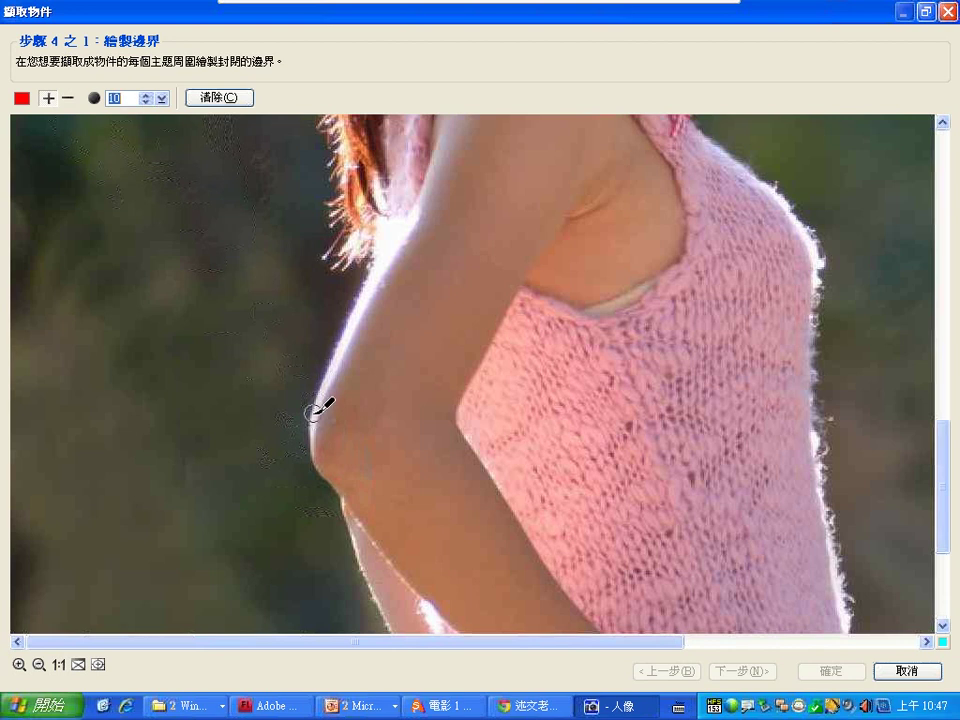
pyautogui.write('3')
pyautogui.click(310, 410)
pyautogui.moveTo(313, 409)
pyautogui.mouseDown()
pyautogui.moveTo(372, 268)
pyautogui.moveTo(316, 457)
pyautogui.moveTo(336, 480)
pyautogui.moveTo(333, 492)
pyautogui.mouseUp()
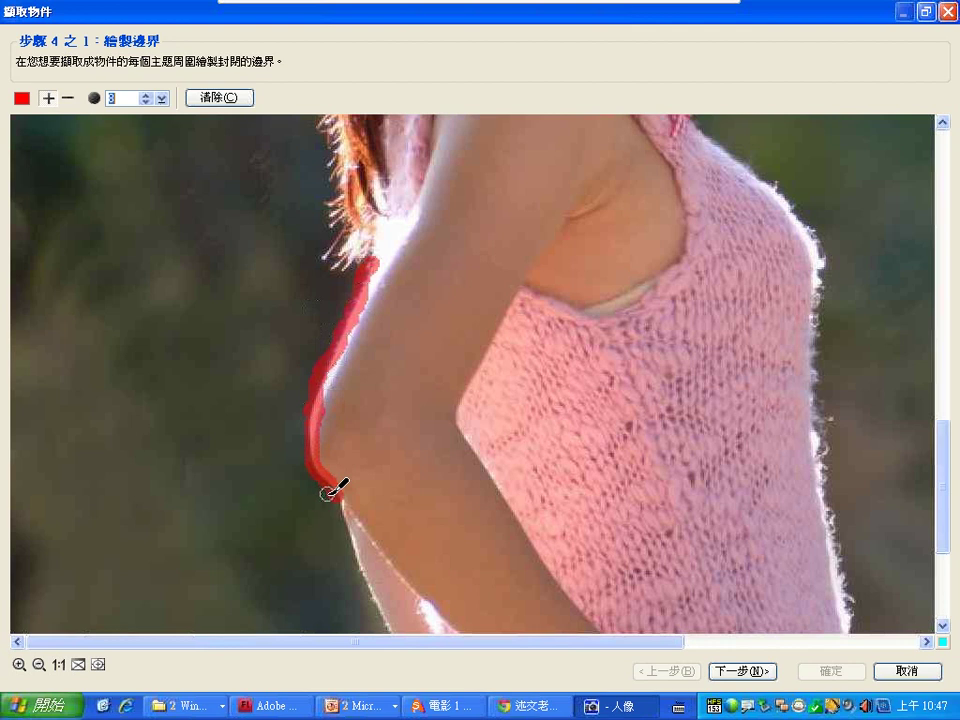
pyautogui.moveTo(326, 493); pyautogui.dragTo(340, 500)
pyautogui.moveTo(344, 501)
pyautogui.mouseDown()
pyautogui.moveTo(352, 545)
pyautogui.moveTo(391, 626)
pyautogui.mouseUp()
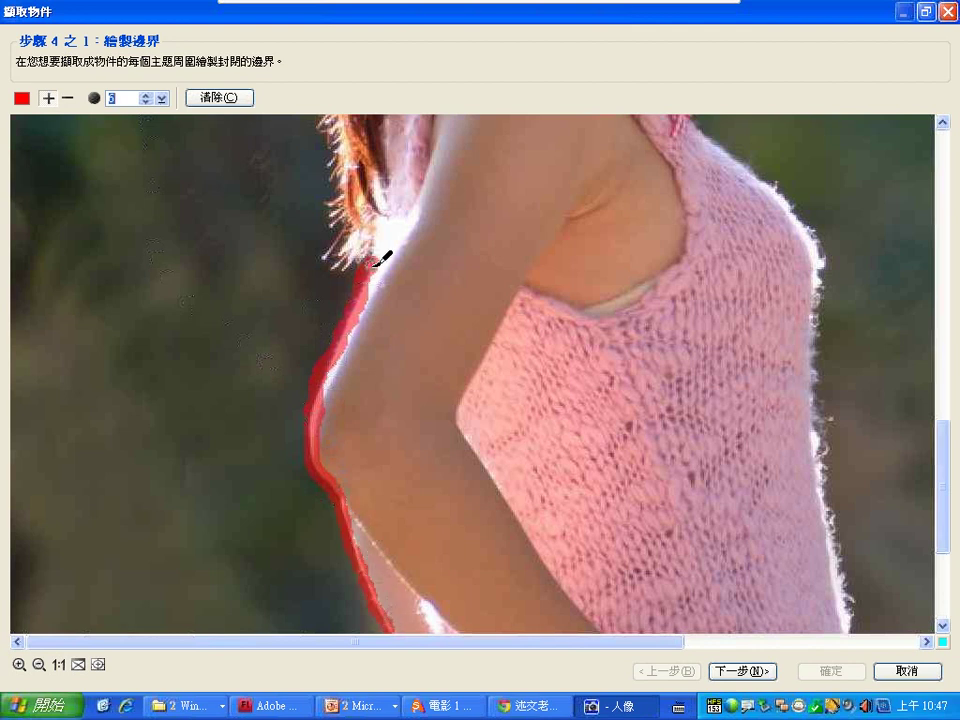
# Step: Continue the boundary from the upper arm along the loose hair tips and up the back of the woman's hair
pyautogui.moveTo(370, 258)
pyautogui.mouseDown()
pyautogui.moveTo(335, 252)
pyautogui.moveTo(347, 229)
pyautogui.moveTo(344, 258)
pyautogui.moveTo(353, 233)
pyautogui.moveTo(331, 202)
pyautogui.moveTo(344, 202)
pyautogui.moveTo(345, 172)
pyautogui.moveTo(337, 180)
pyautogui.moveTo(336, 152)
pyautogui.moveTo(333, 160)
pyautogui.moveTo(345, 128)
pyautogui.mouseUp()
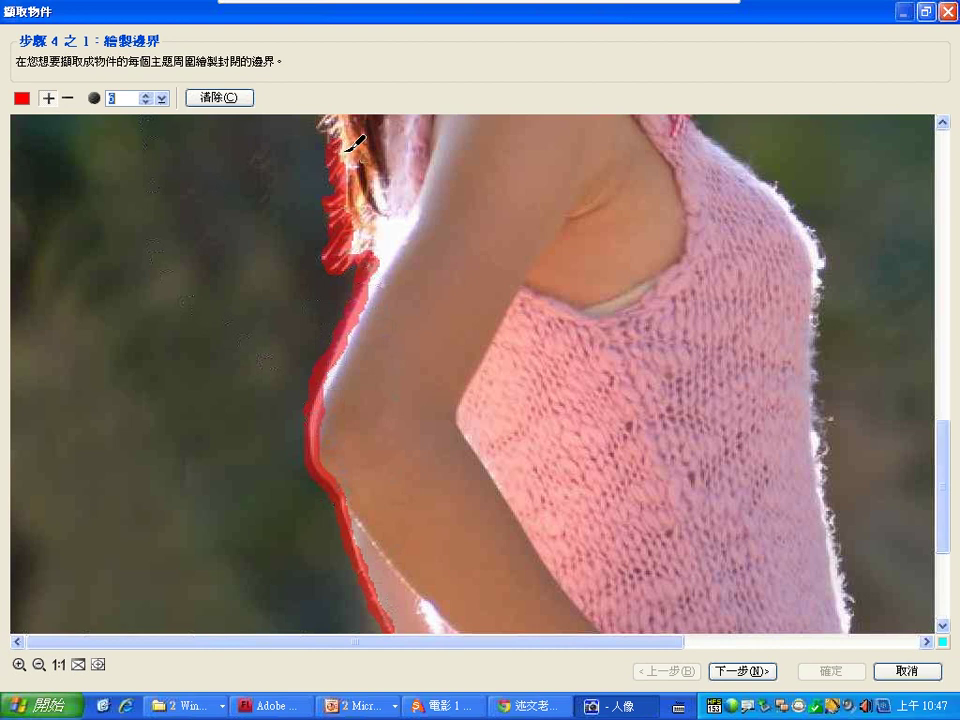
pyautogui.moveTo(946, 448); pyautogui.dragTo(940, 392)
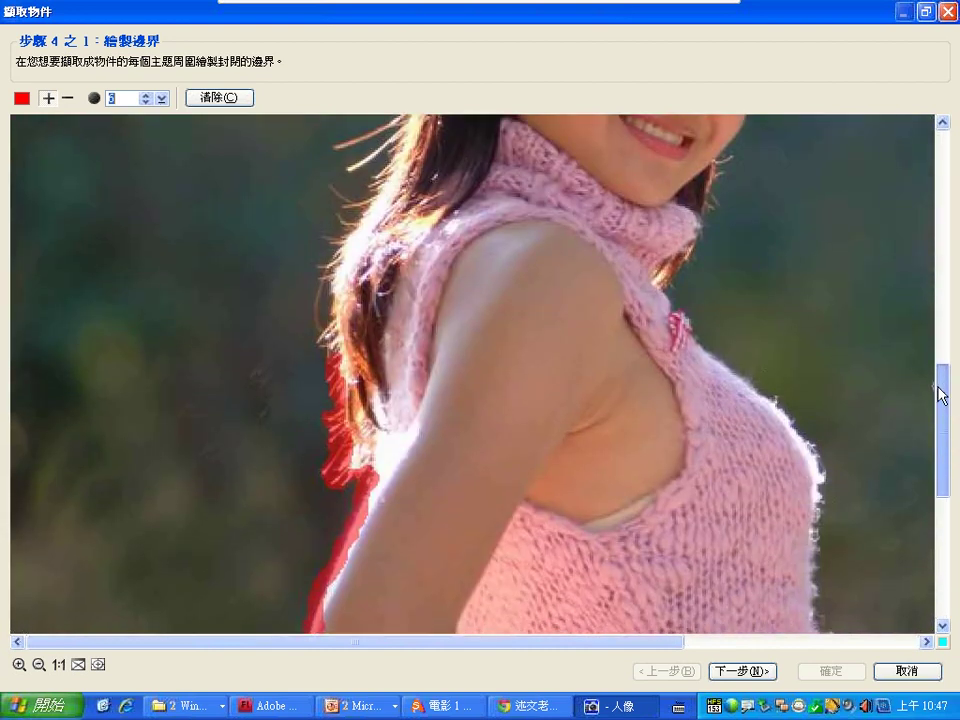
pyautogui.moveTo(342, 371)
pyautogui.mouseDown()
pyautogui.moveTo(320, 346)
pyautogui.moveTo(342, 327)
pyautogui.moveTo(323, 314)
pyautogui.moveTo(320, 268)
pyautogui.moveTo(331, 313)
pyautogui.moveTo(340, 241)
pyautogui.moveTo(332, 240)
pyautogui.moveTo(368, 213)
pyautogui.moveTo(340, 191)
pyautogui.moveTo(355, 213)
pyautogui.moveTo(384, 195)
pyautogui.moveTo(402, 125)
pyautogui.mouseUp()
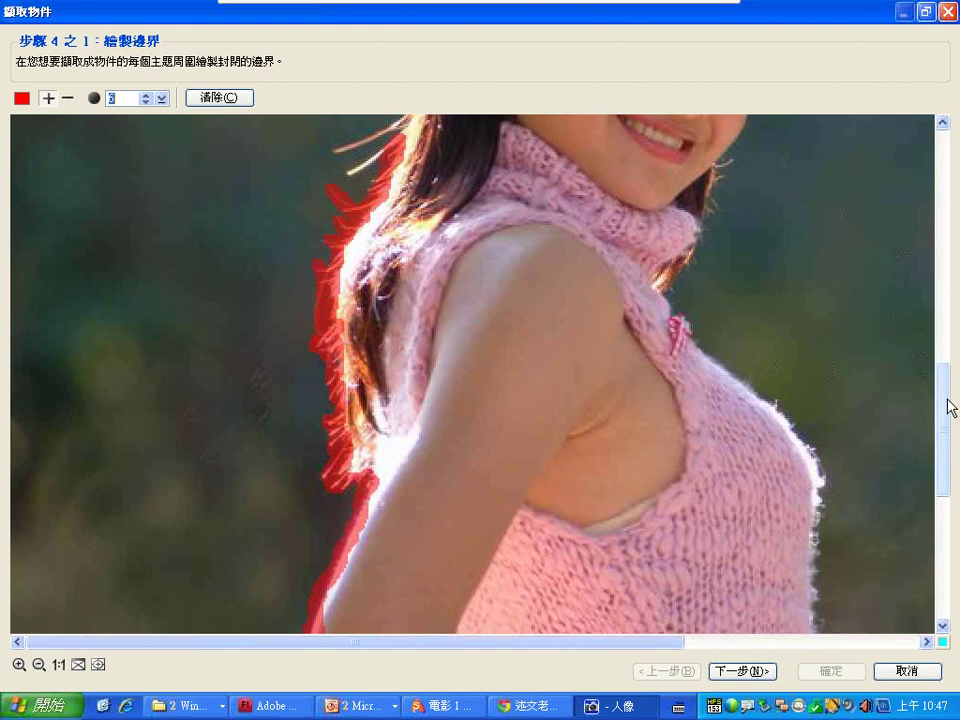
pyautogui.moveTo(950, 411); pyautogui.dragTo(945, 347)
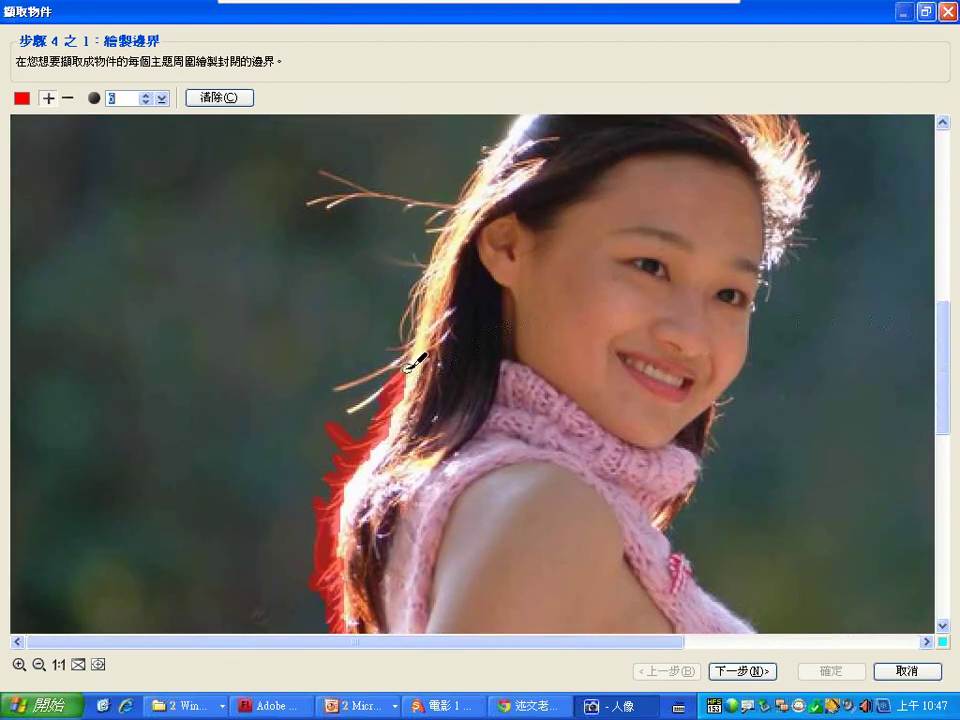
pyautogui.moveTo(410, 366)
pyautogui.mouseDown()
pyautogui.moveTo(420, 290)
pyautogui.moveTo(416, 312)
pyautogui.mouseUp()
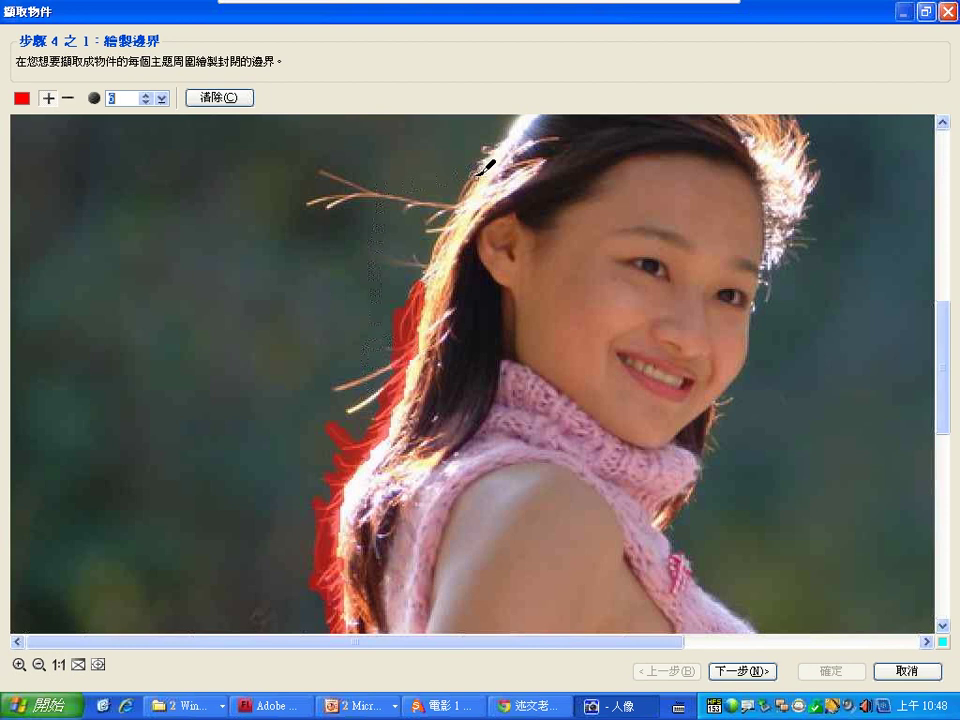
pyautogui.moveTo(477, 169); pyautogui.dragTo(441, 225)
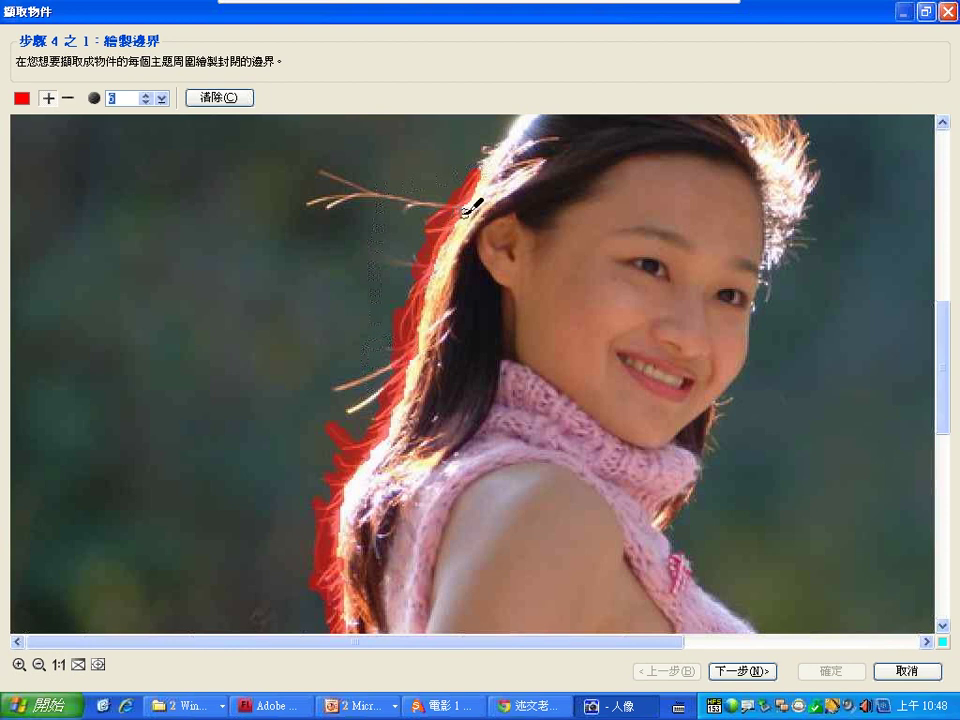
# Step: Extend the boundary over the top of the head, around the hair at the forehead, and down the face towards the chin
pyautogui.moveTo(945, 334); pyautogui.dragTo(945, 287)
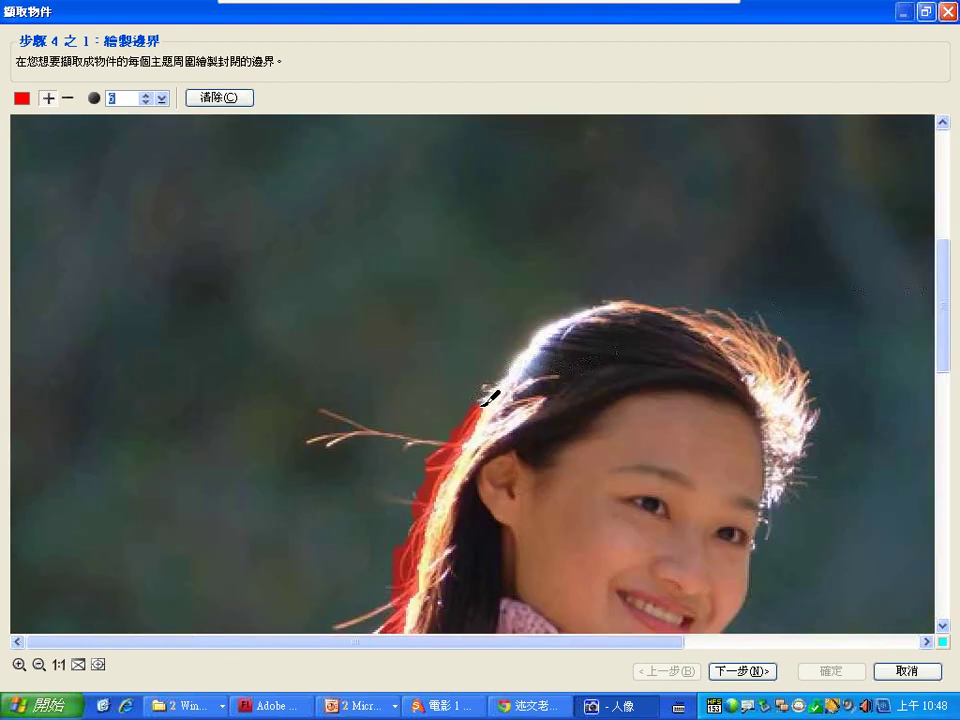
pyautogui.moveTo(489, 392)
pyautogui.mouseDown()
pyautogui.moveTo(534, 342)
pyautogui.moveTo(531, 331)
pyautogui.moveTo(609, 303)
pyautogui.moveTo(728, 318)
pyautogui.moveTo(749, 341)
pyautogui.moveTo(732, 315)
pyautogui.moveTo(769, 330)
pyautogui.moveTo(800, 365)
pyautogui.moveTo(765, 342)
pyautogui.moveTo(790, 370)
pyautogui.moveTo(782, 369)
pyautogui.moveTo(800, 389)
pyautogui.moveTo(807, 376)
pyautogui.moveTo(815, 394)
pyautogui.moveTo(805, 398)
pyautogui.moveTo(815, 420)
pyautogui.moveTo(796, 475)
pyautogui.moveTo(805, 478)
pyautogui.moveTo(766, 521)
pyautogui.mouseUp()
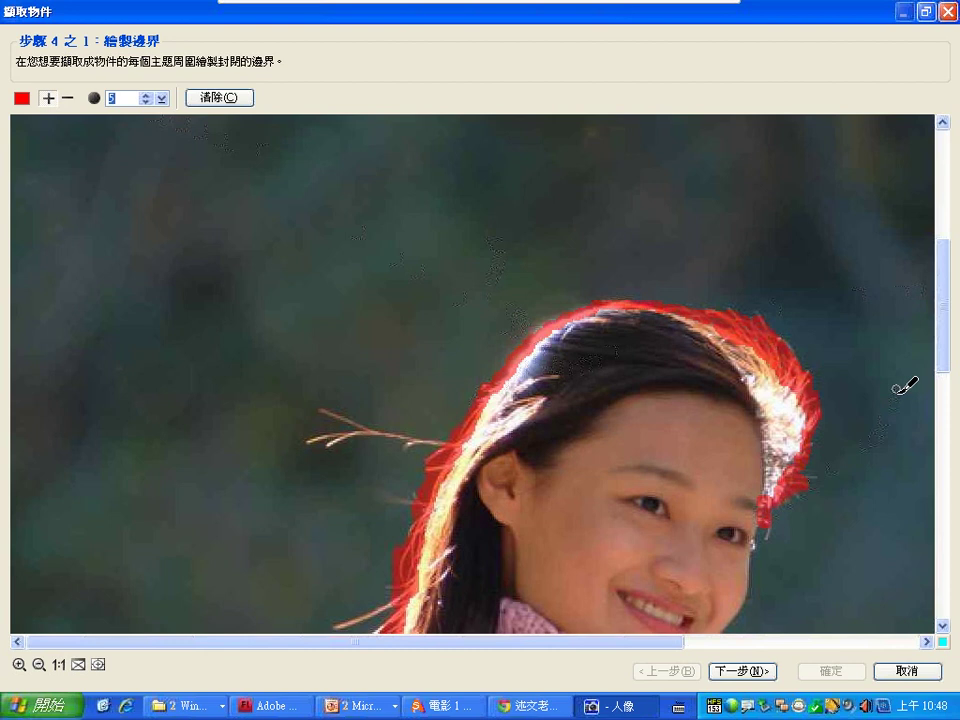
pyautogui.moveTo(946, 311); pyautogui.dragTo(940, 350)
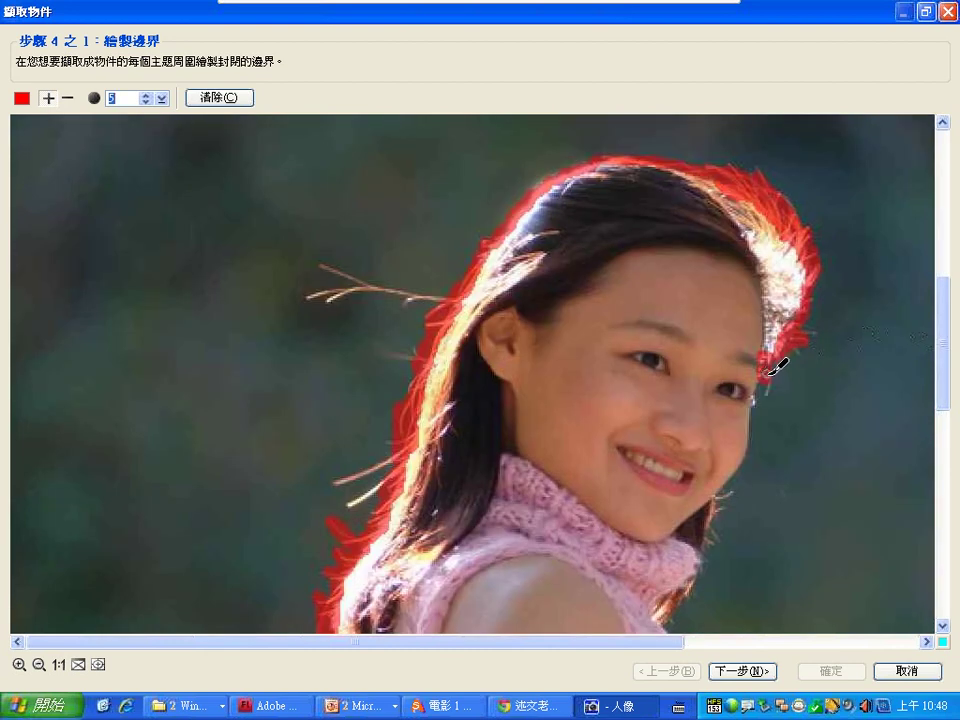
pyautogui.moveTo(762, 383)
pyautogui.mouseDown()
pyautogui.moveTo(749, 454)
pyautogui.moveTo(722, 490)
pyautogui.mouseUp()
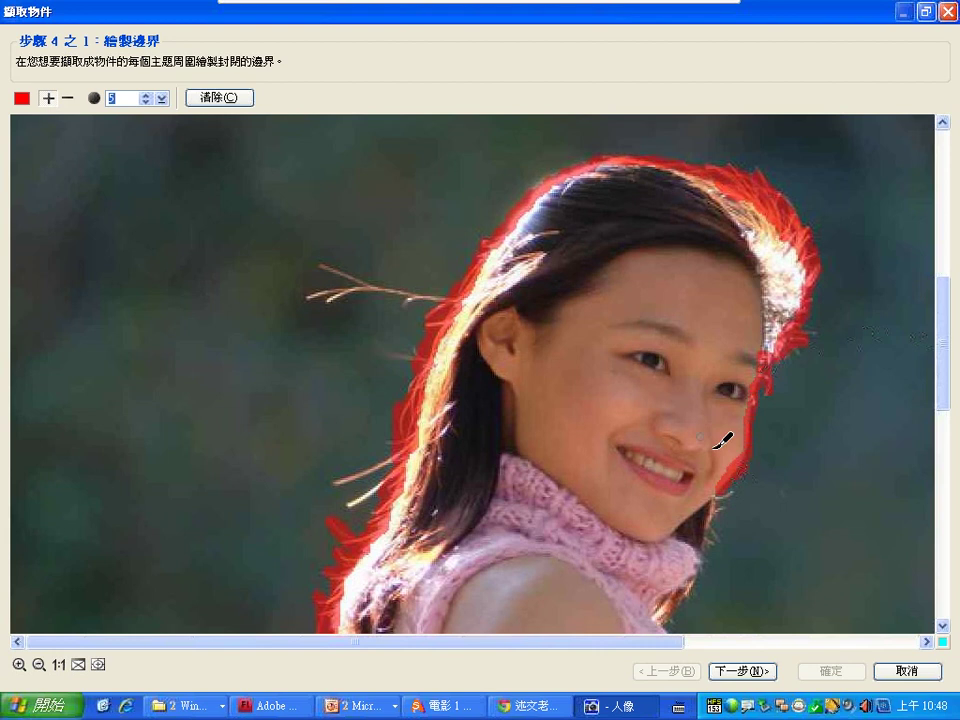
pyautogui.click(67, 98)
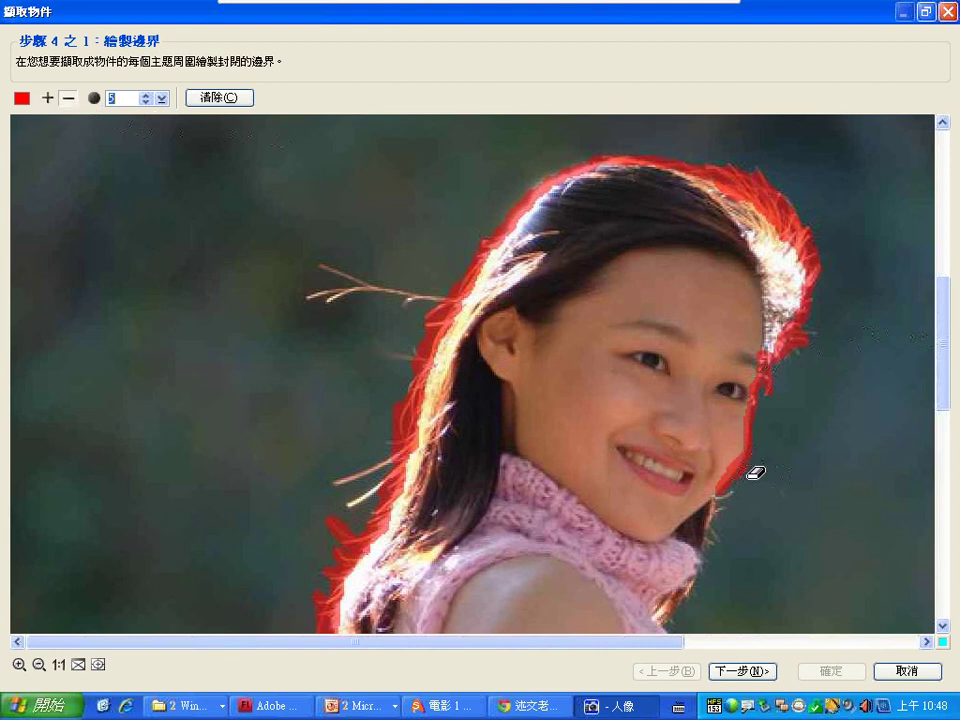
pyautogui.click(48, 98)
# Step: Continue the boundary from the chin past the neck hair and sweater collar to the start of the chest
pyautogui.moveTo(946, 312); pyautogui.dragTo(946, 367)
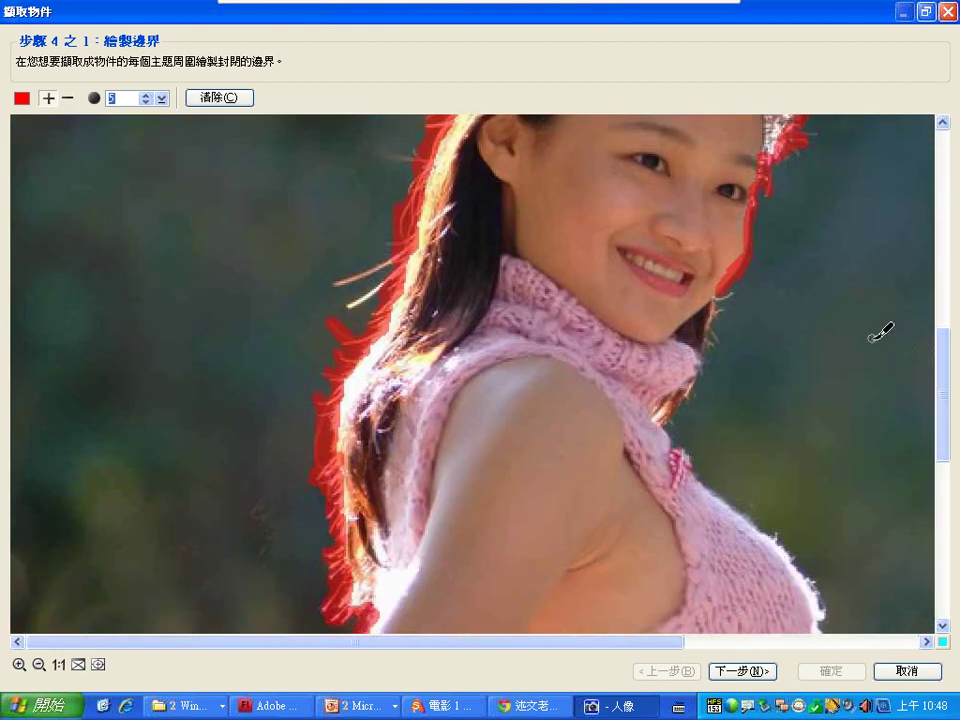
pyautogui.moveTo(716, 301)
pyautogui.mouseDown()
pyautogui.moveTo(691, 391)
pyautogui.moveTo(666, 422)
pyautogui.moveTo(711, 478)
pyautogui.mouseUp()
pyautogui.scroll(-3, 953, 385)
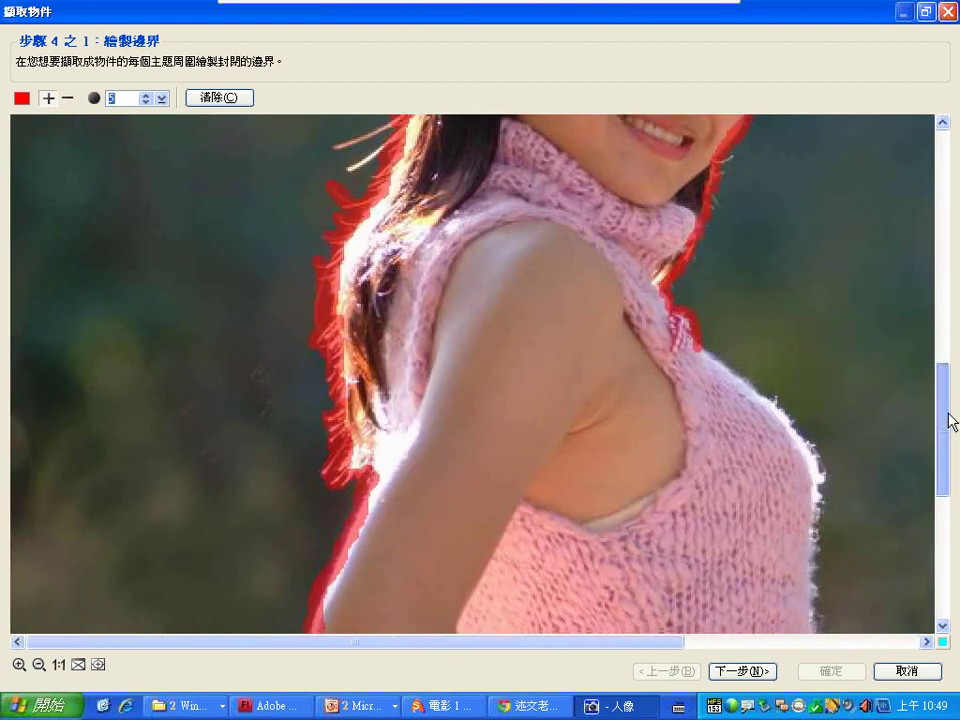
pyautogui.moveTo(708, 346); pyautogui.dragTo(736, 368)
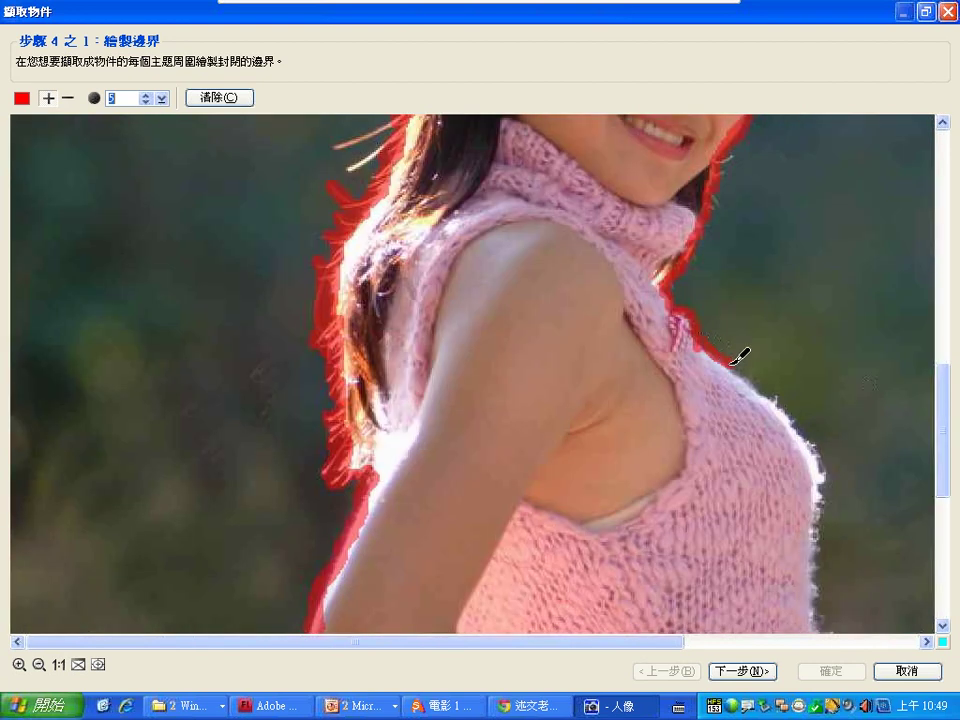
# Step: Adjust the boundary brush size and trace around the chest and down the front edge of the sweater
pyautogui.click(146, 101)
pyautogui.click(146, 101)
pyautogui.moveTo(738, 364)
pyautogui.mouseDown()
pyautogui.moveTo(775, 386)
pyautogui.moveTo(792, 416)
pyautogui.mouseUp()
pyautogui.moveTo(808, 422)
pyautogui.mouseDown()
pyautogui.moveTo(834, 456)
pyautogui.moveTo(822, 494)
pyautogui.mouseUp()
pyautogui.moveTo(950, 418); pyautogui.dragTo(947, 452)
pyautogui.moveTo(824, 364)
pyautogui.mouseDown()
pyautogui.moveTo(823, 526)
pyautogui.moveTo(836, 542)
pyautogui.moveTo(840, 595)
pyautogui.mouseUp()
# Step: Finish the front boundary along the lower sweater, around its hem, and down the skirt to the photo's bottom edge, keeping the brush in adding mode
pyautogui.moveTo(941, 514); pyautogui.dragTo(942, 553)
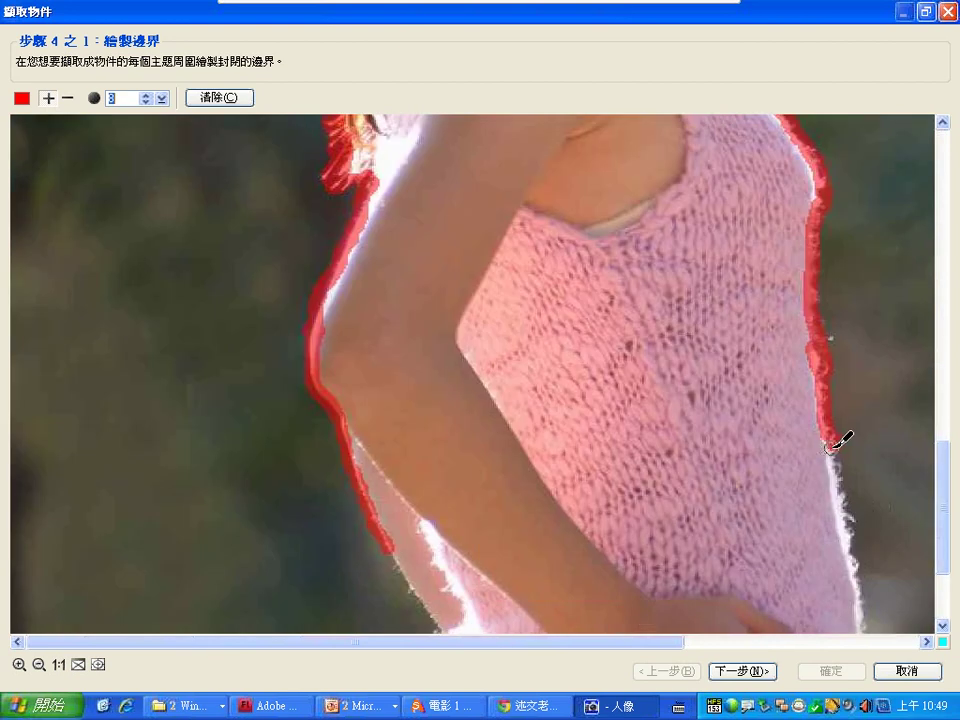
pyautogui.moveTo(844, 437); pyautogui.dragTo(859, 588)
pyautogui.moveTo(944, 520); pyautogui.dragTo(946, 564)
pyautogui.moveTo(866, 433); pyautogui.dragTo(876, 555)
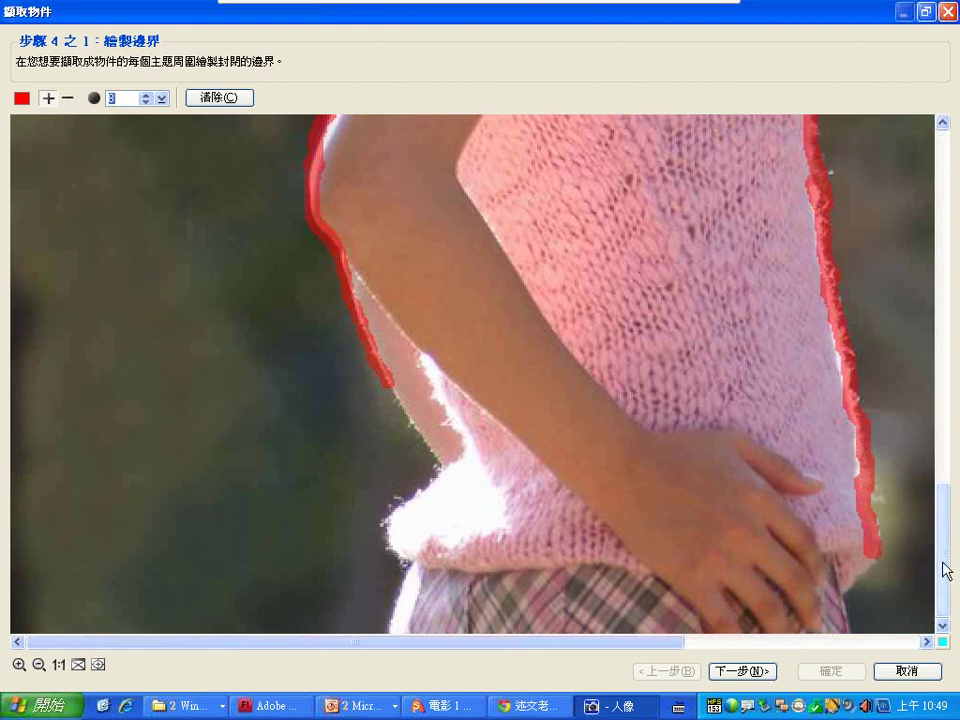
pyautogui.moveTo(866, 569)
pyautogui.mouseDown()
pyautogui.moveTo(851, 590)
pyautogui.moveTo(854, 636)
pyautogui.mouseUp()
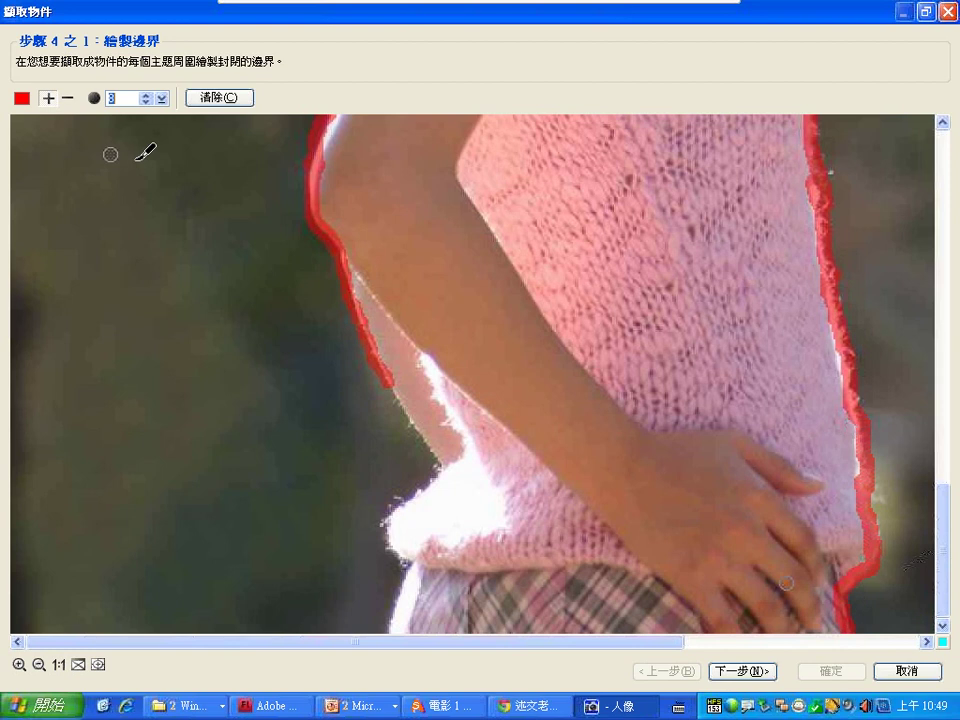
pyautogui.click(68, 98)
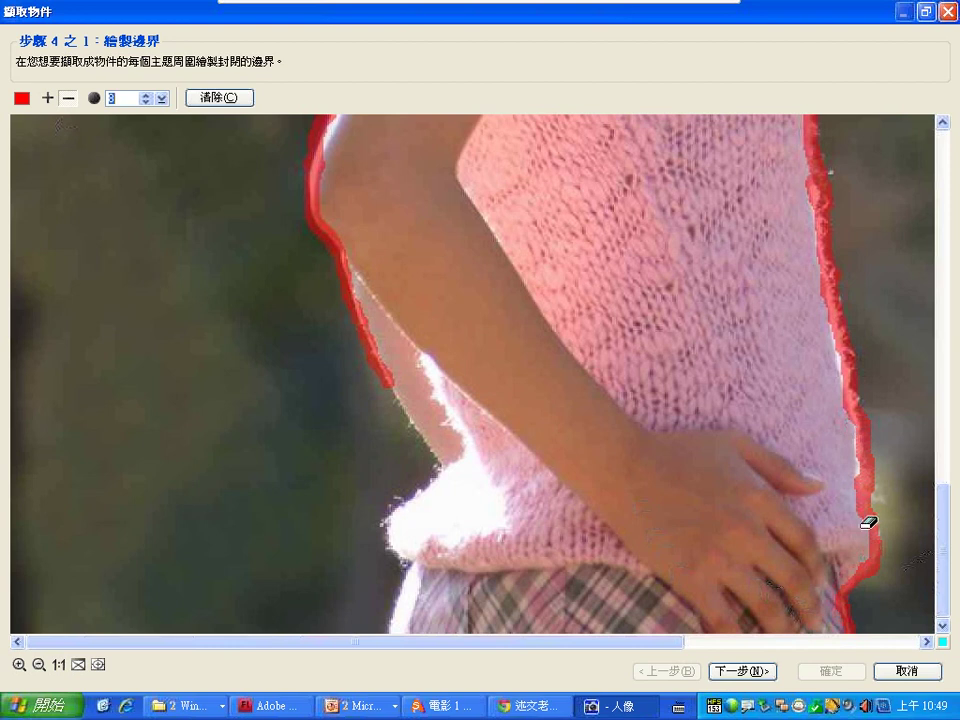
pyautogui.click(47, 98)
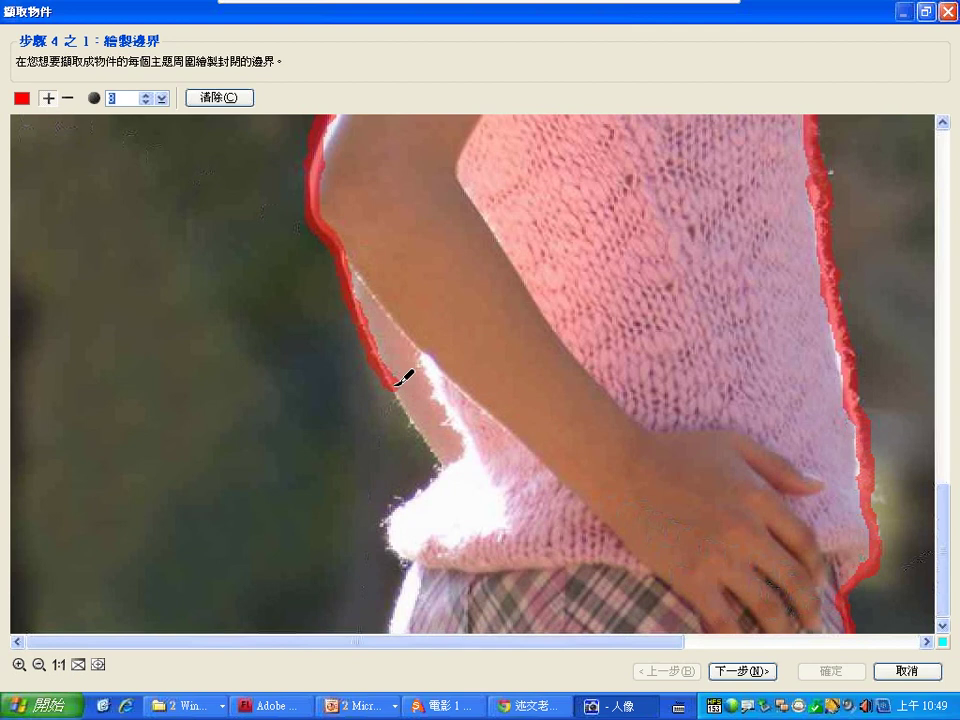
# Step: Complete the boundary down the sweater's back, around its hem and along the skirt to the photo's bottom edge, and remove the outside area
pyautogui.moveTo(395, 385)
pyautogui.mouseDown()
pyautogui.moveTo(443, 462)
pyautogui.moveTo(395, 510)
pyautogui.moveTo(392, 537)
pyautogui.moveTo(411, 565)
pyautogui.moveTo(395, 647)
pyautogui.mouseUp()
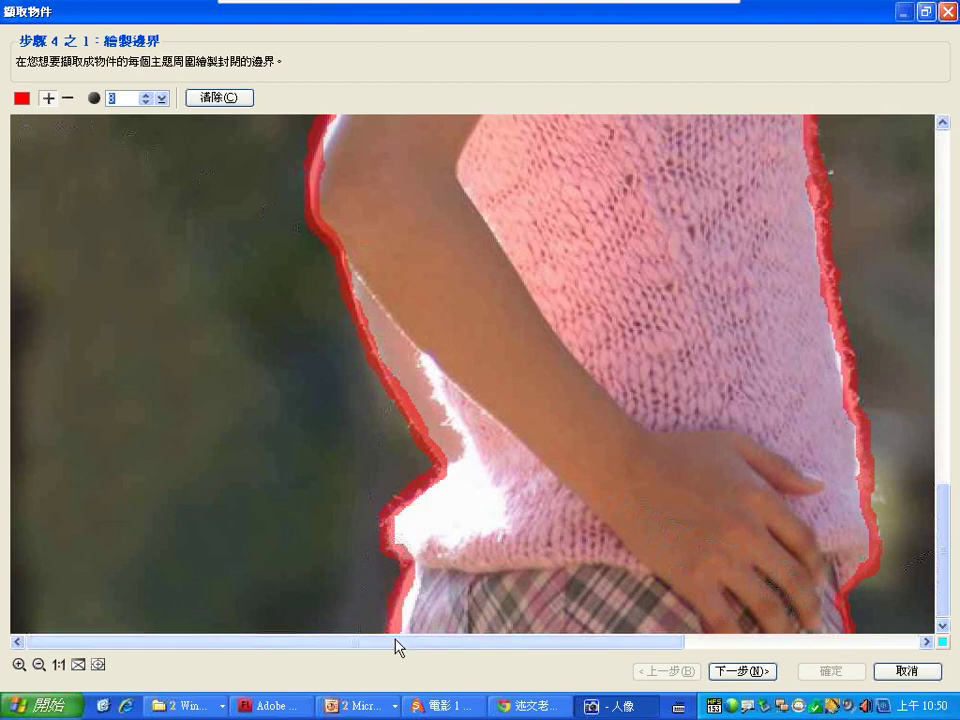
pyautogui.click(82, 667)
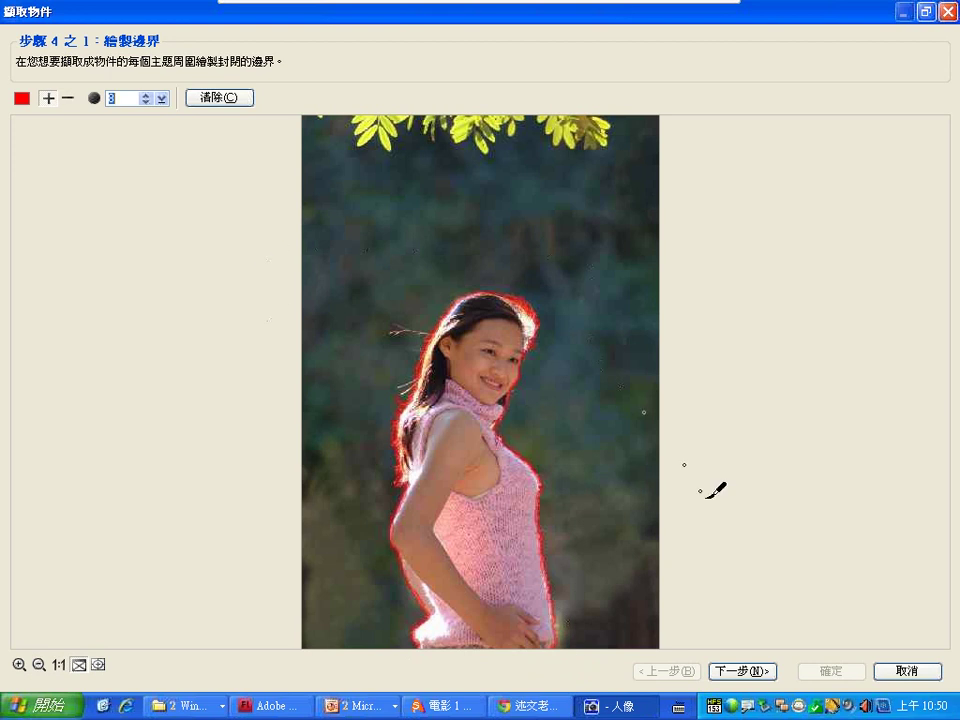
pyautogui.click(740, 673)
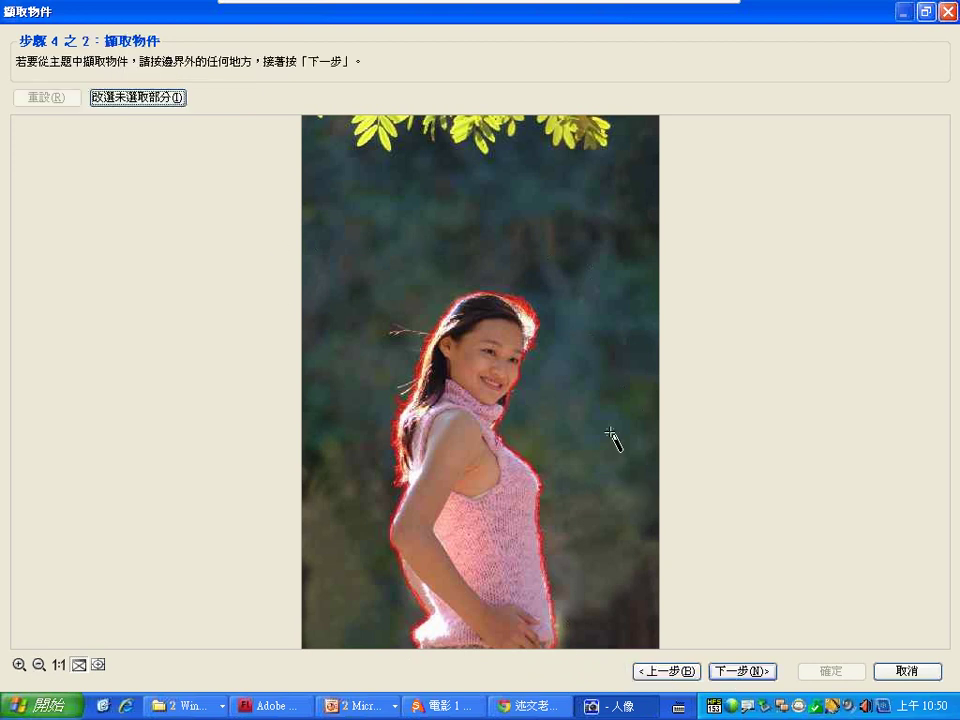
pyautogui.click(590, 229)
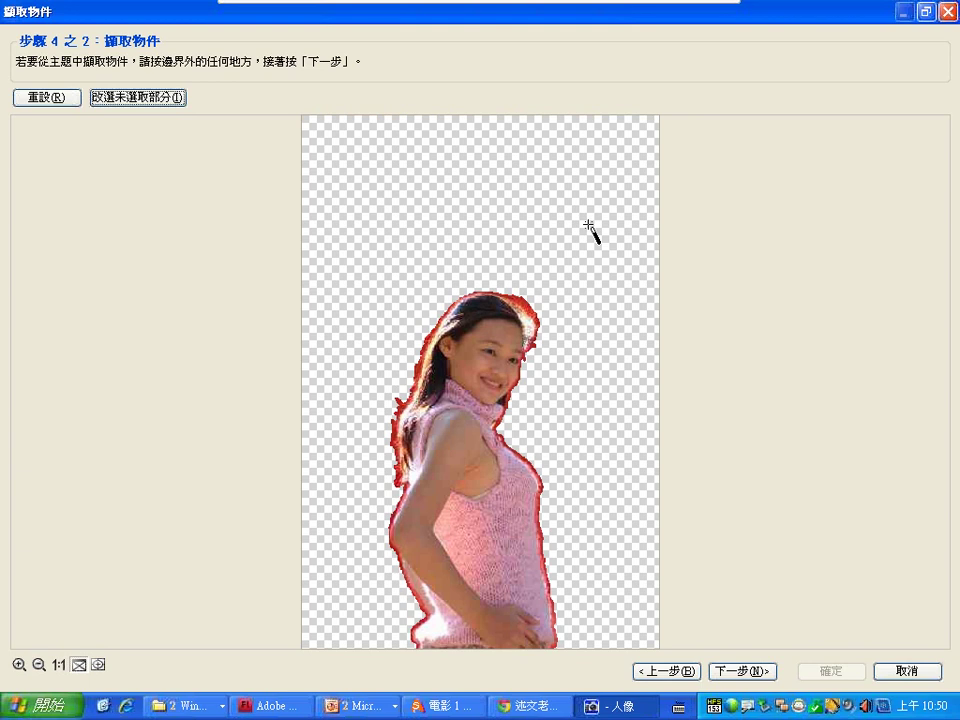
# Step: Try the extraction with a gap erased in the boundary beside the hair behind the shoulder
pyautogui.click(669, 672)
pyautogui.click(67, 98)
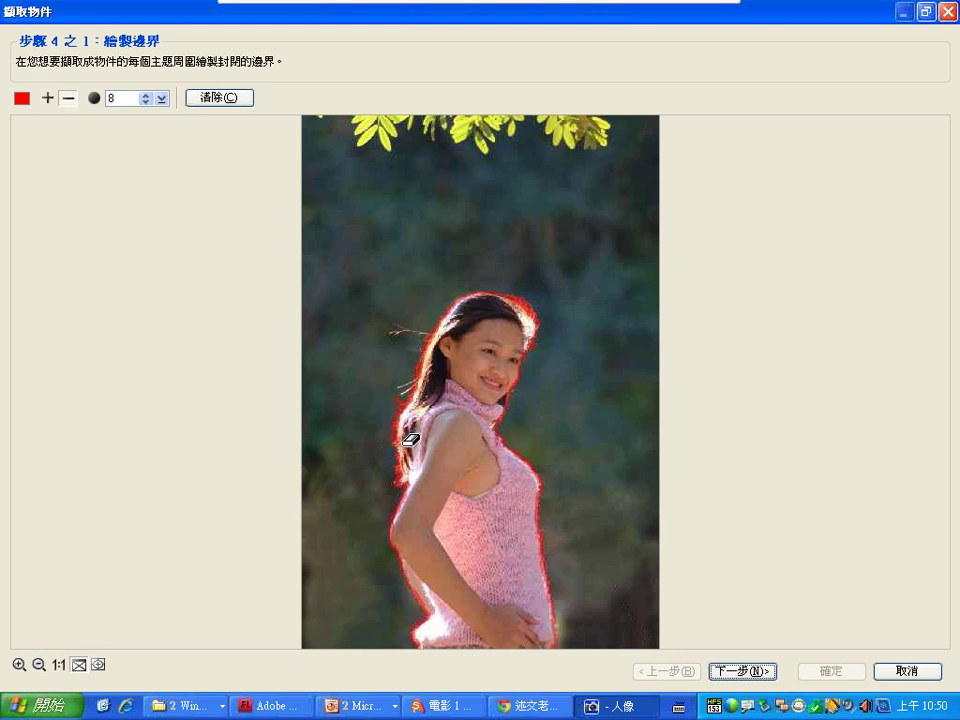
pyautogui.click(745, 673)
pyautogui.click(427, 274)
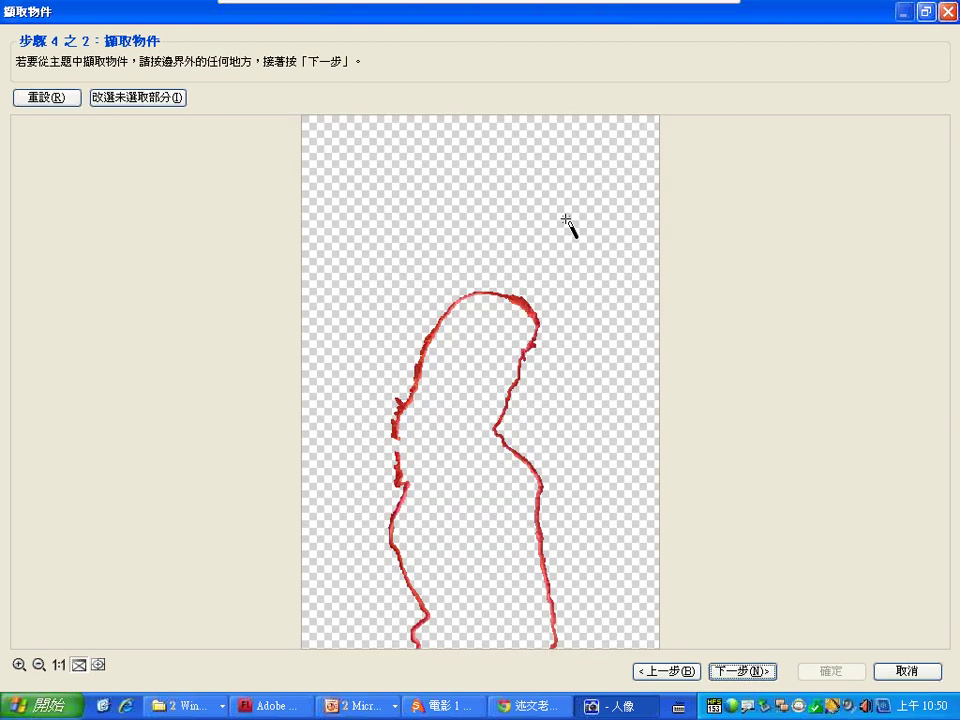
# Step: Return to the boundary stage, repaint the gap beside the hair in adding mode, and remove the background outside the closed boundary
pyautogui.click(670, 672)
pyautogui.click(19, 665)
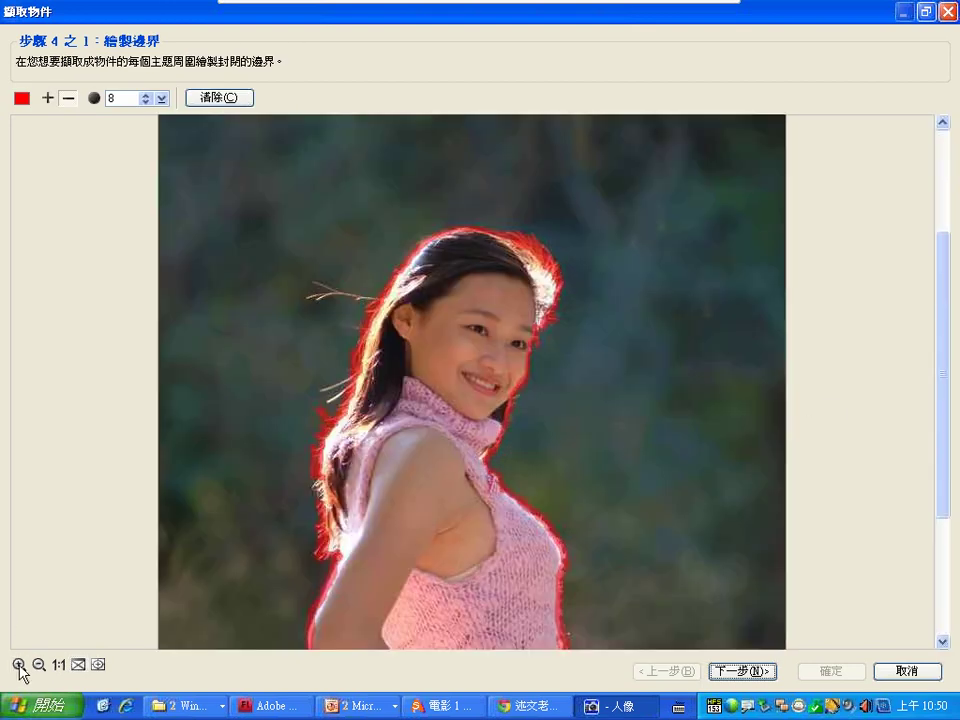
pyautogui.click(47, 97)
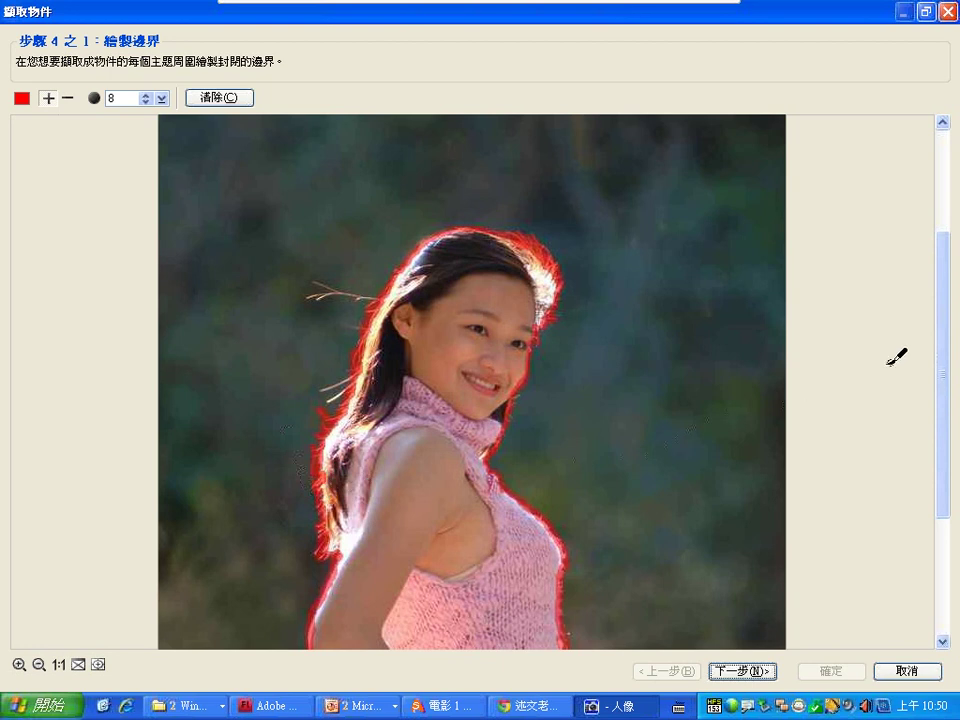
pyautogui.moveTo(950, 374); pyautogui.dragTo(949, 557)
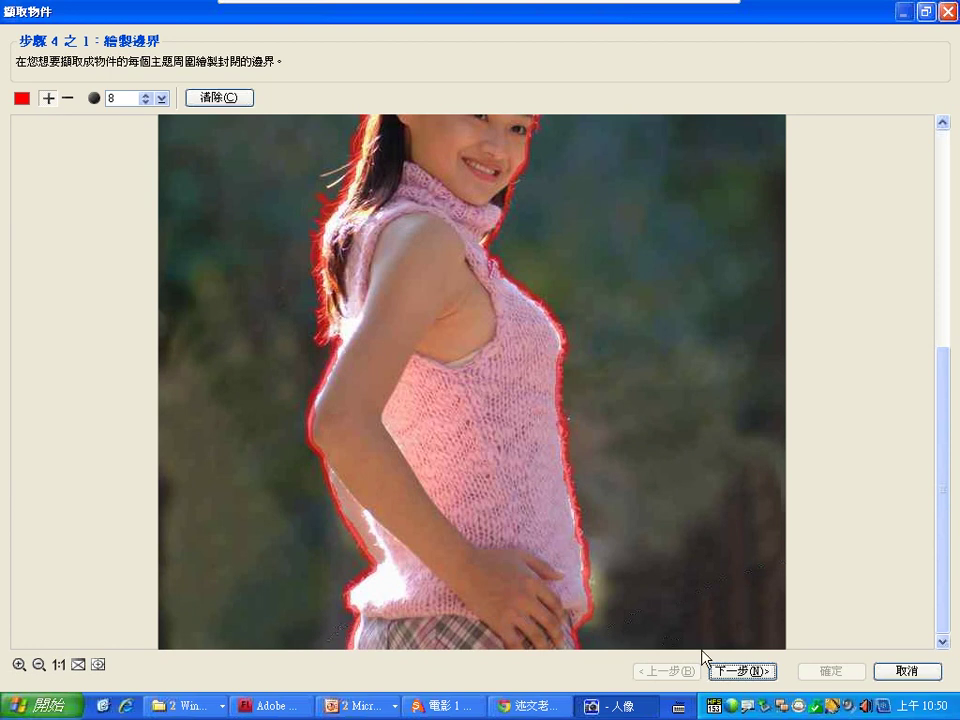
pyautogui.click(764, 671)
pyautogui.click(77, 663)
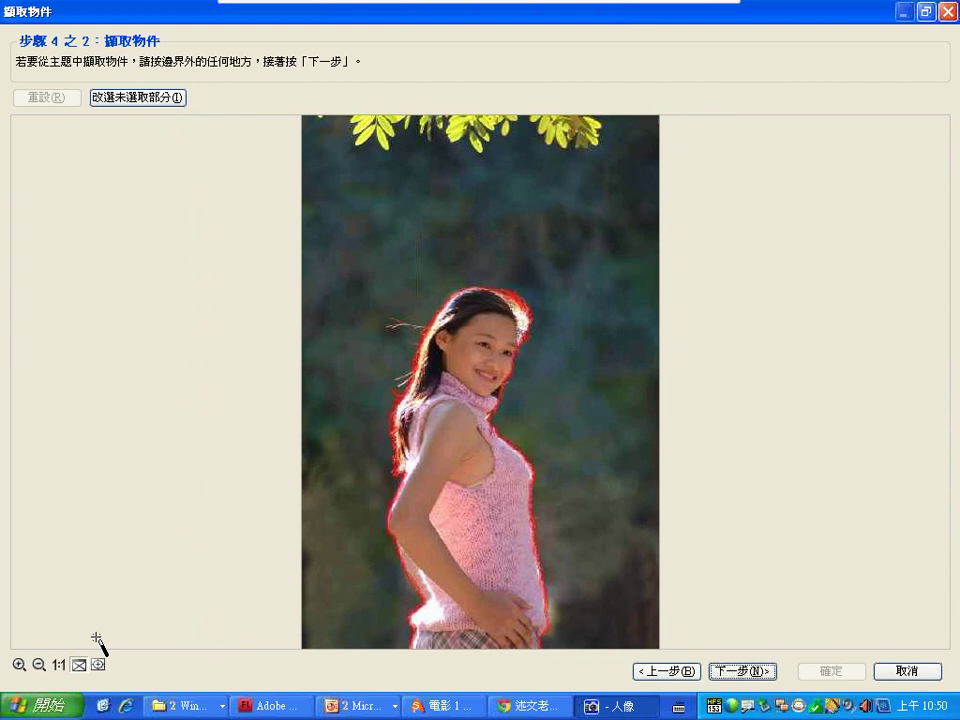
pyautogui.click(373, 332)
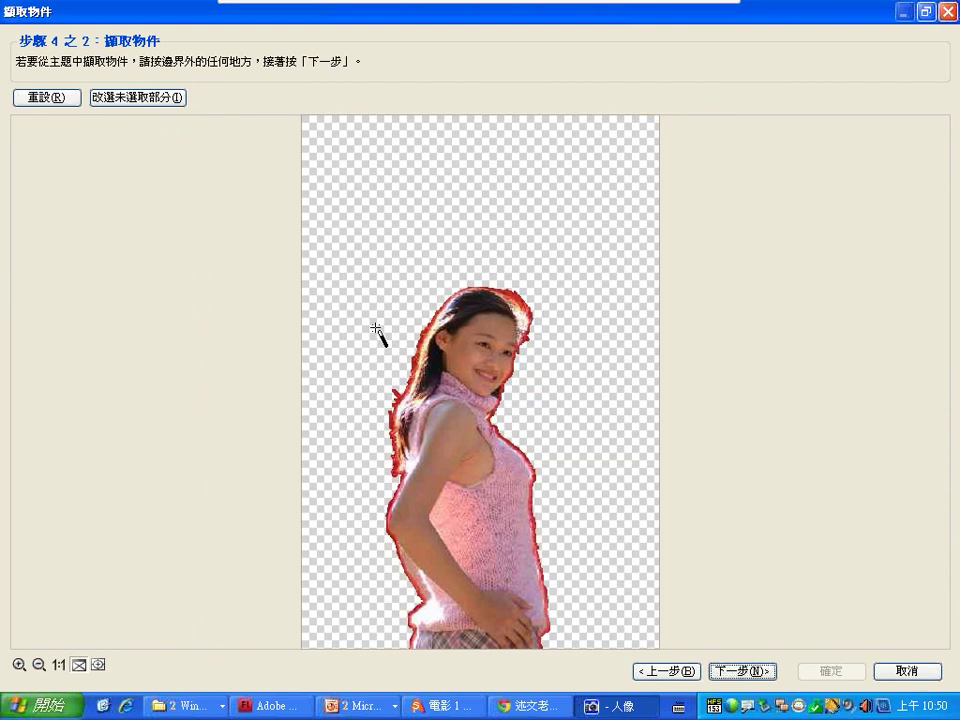
# Step: Raise the extraction detail level to high and proceed to fine-tuning the object
pyautogui.click(743, 671)
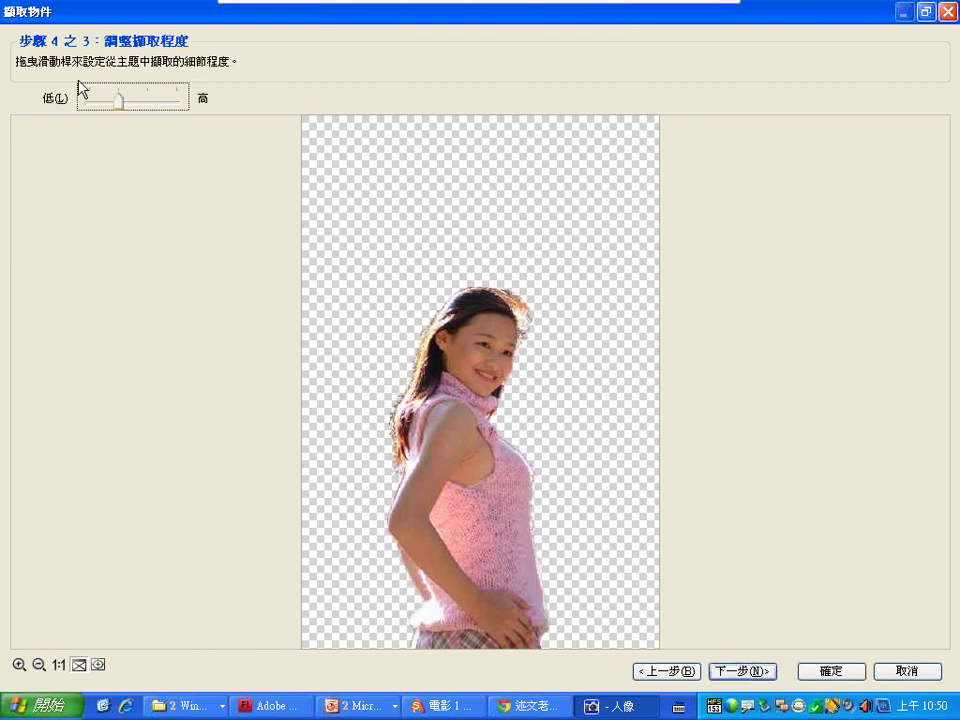
pyautogui.moveTo(119, 103); pyautogui.dragTo(201, 103)
pyautogui.click(725, 668)
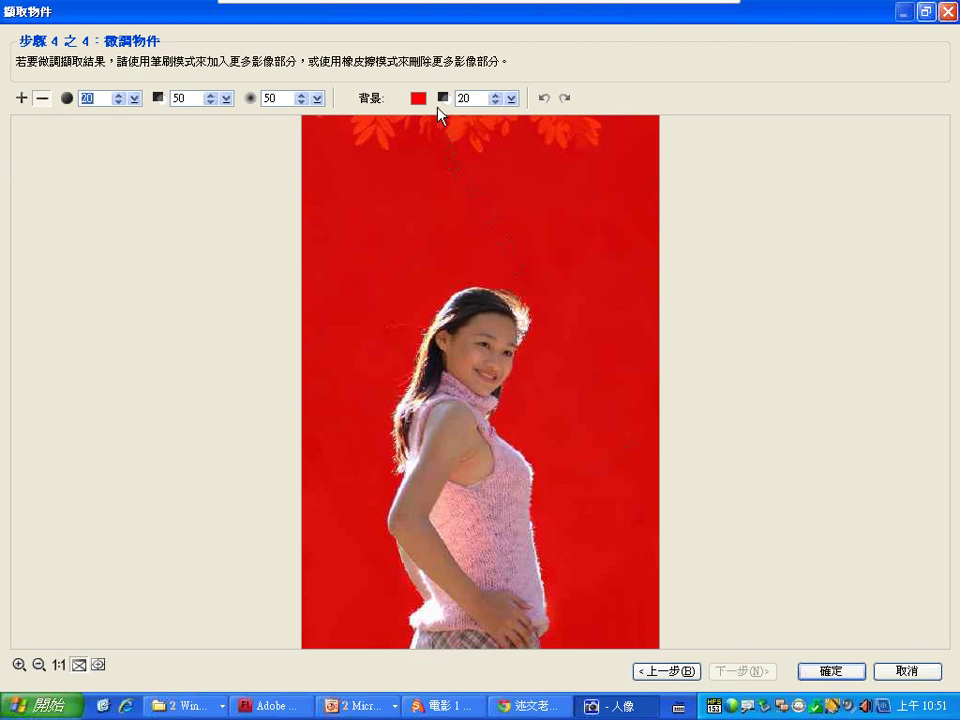
# Step: Set the background transparency of the fine-tuning preview to 0, leaving the background colour picker without a change
pyautogui.click(418, 98)
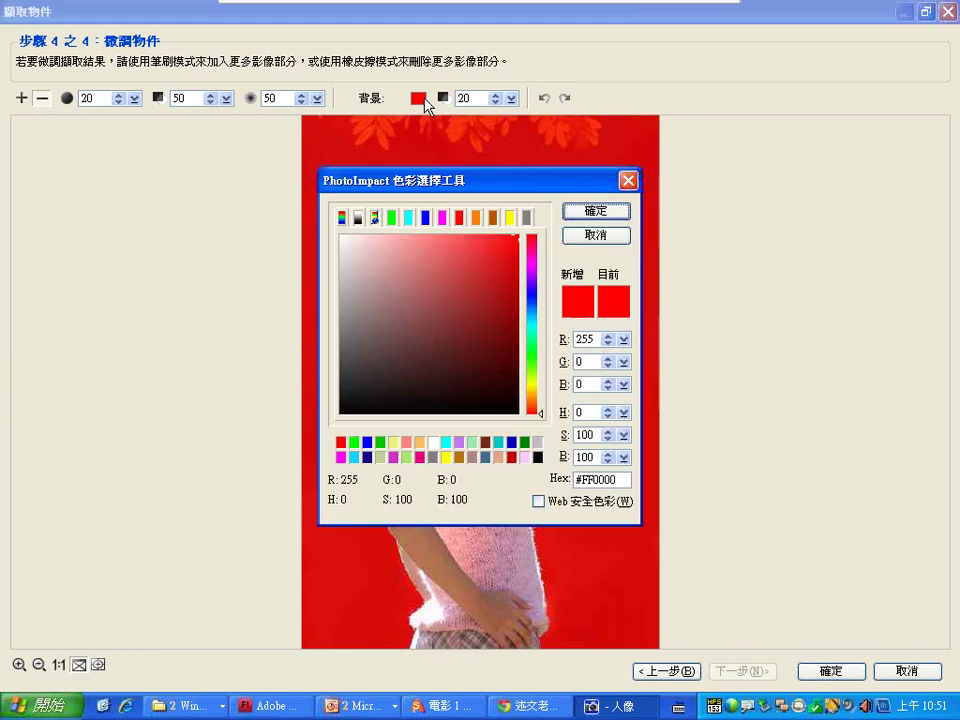
pyautogui.click(605, 237)
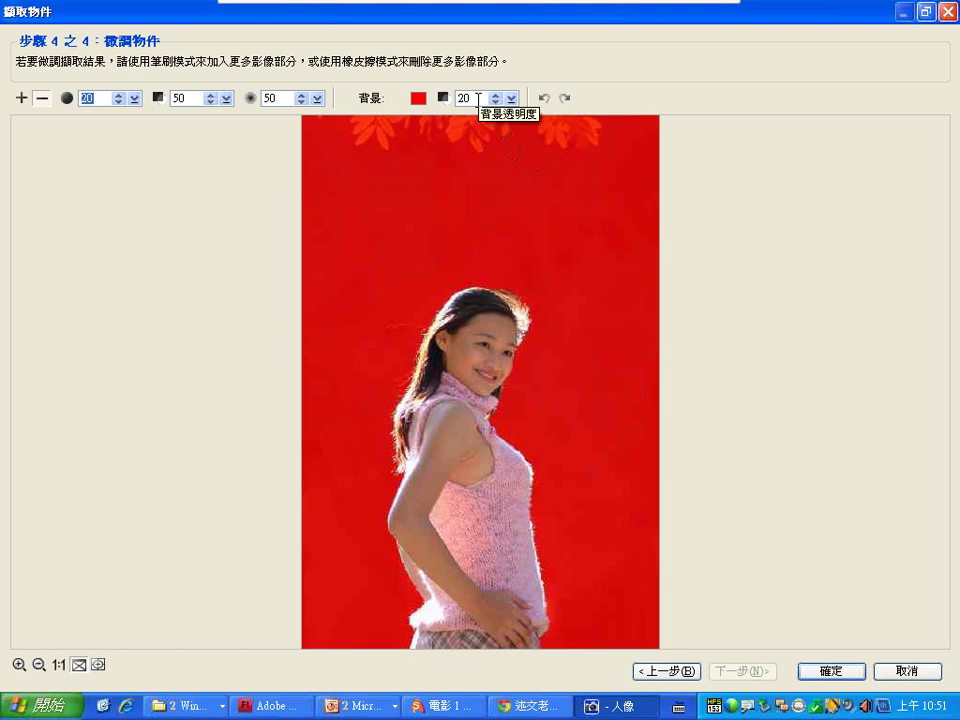
pyautogui.click(511, 98)
pyautogui.moveTo(520, 112); pyautogui.dragTo(588, 119)
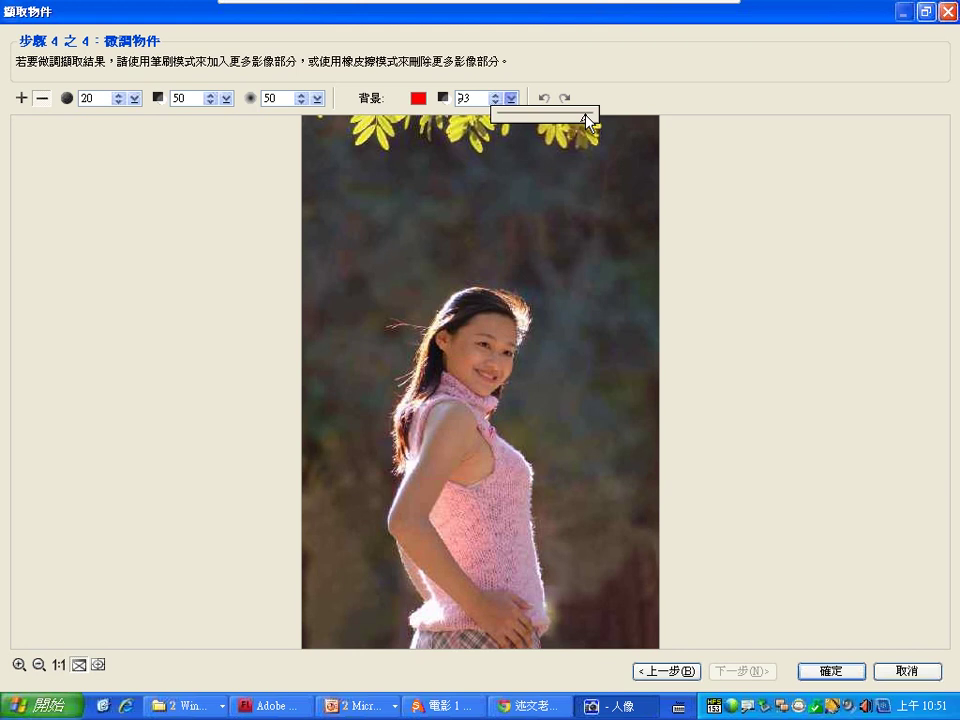
pyautogui.moveTo(526, 119); pyautogui.dragTo(489, 128)
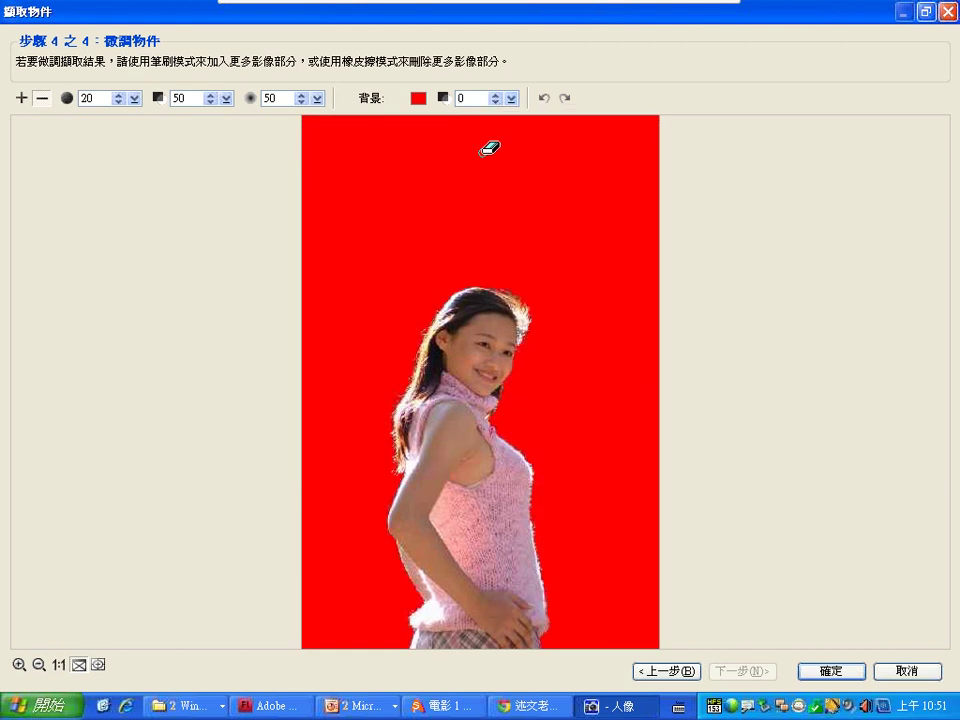
# Step: Switch to the PowerPoint slide show to check the contest banner's background colour, and return to the PhotoImpact extraction wizard
pyautogui.click(395, 706)
pyautogui.click(375, 664)
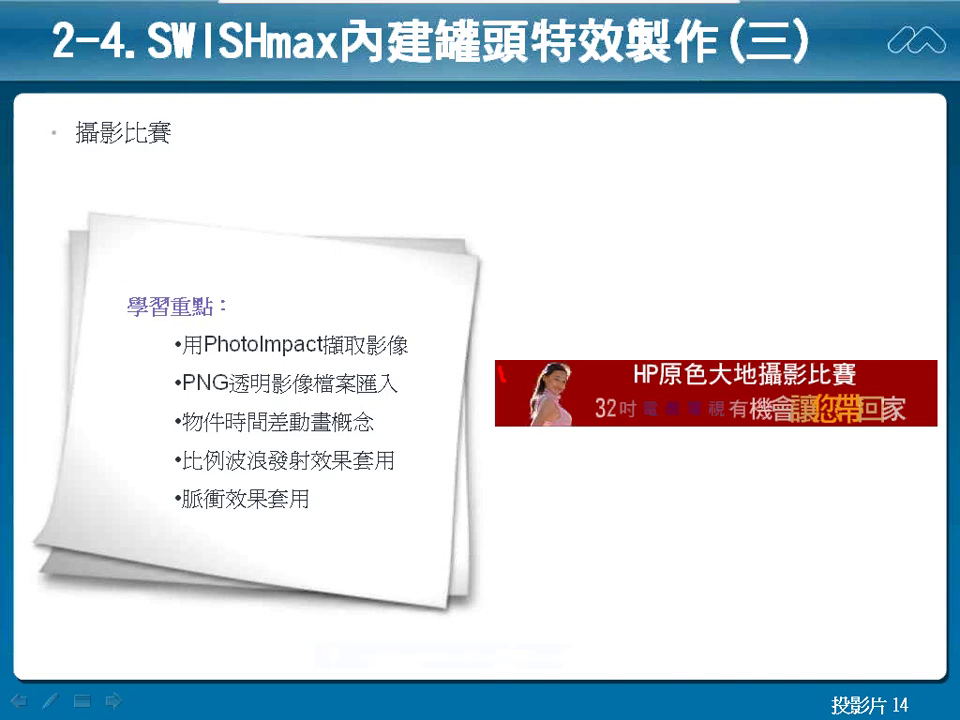
pyautogui.moveTo(498, 369); pyautogui.dragTo(582, 294)
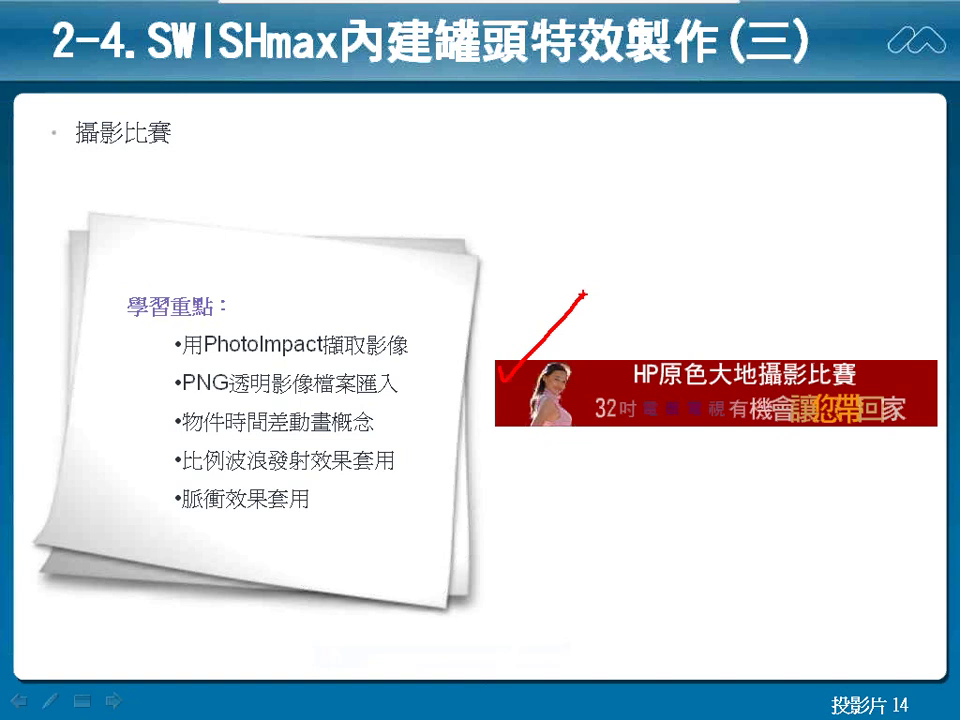
pyautogui.hotkey('alt', 'Tab')
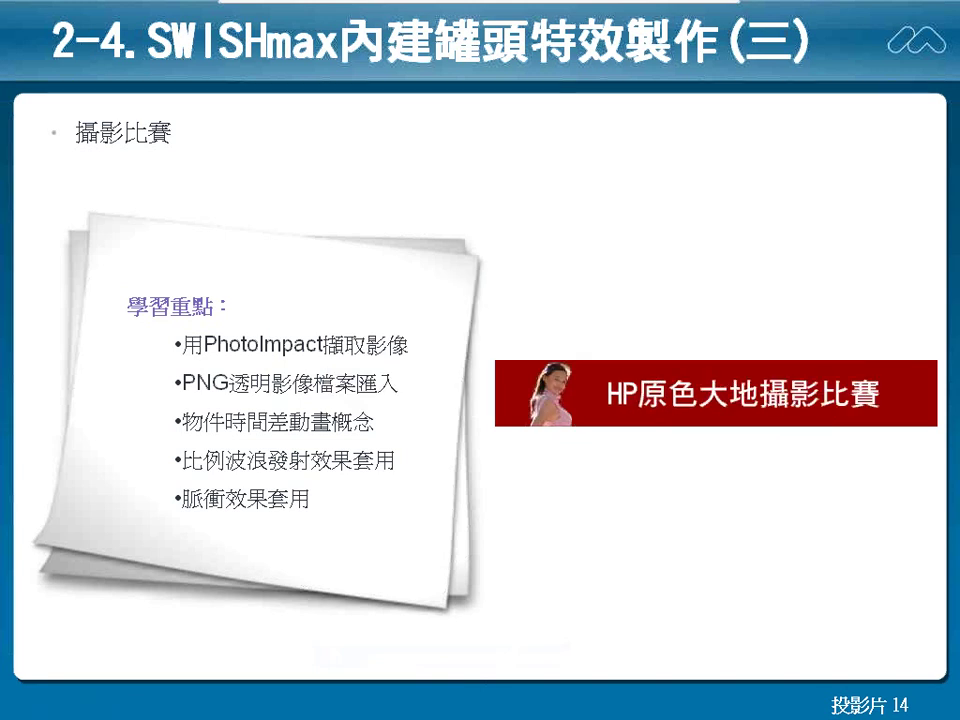
pyautogui.hotkey('alt', 'Tab')
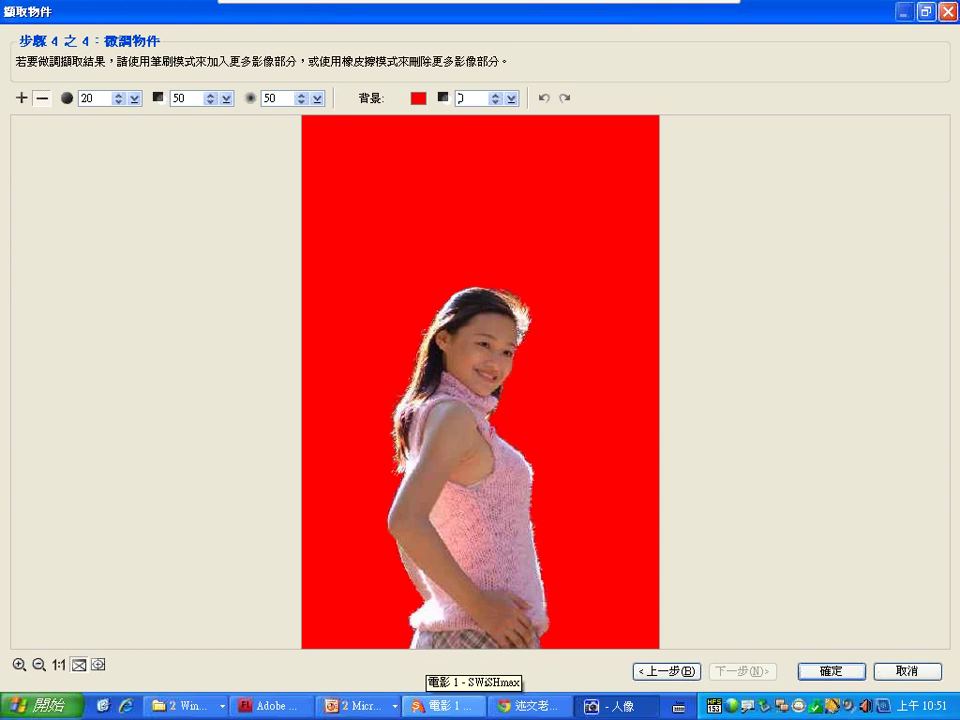
# Step: Change the fine-tuning preview's background colour to dark red #B70202
pyautogui.click(418, 98)
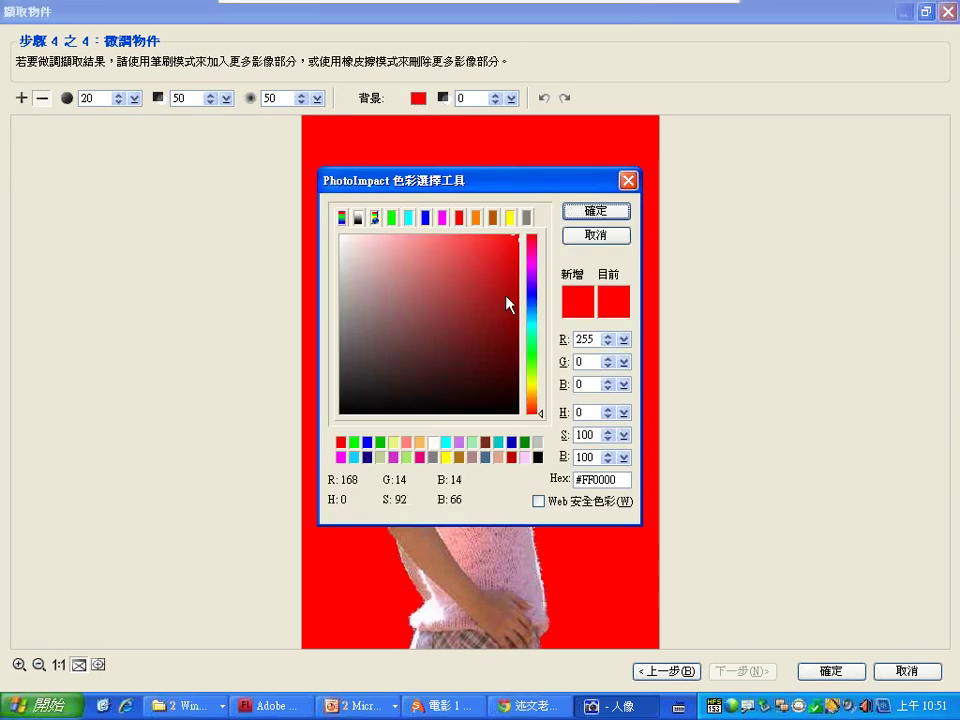
pyautogui.moveTo(522, 255); pyautogui.dragTo(522, 290)
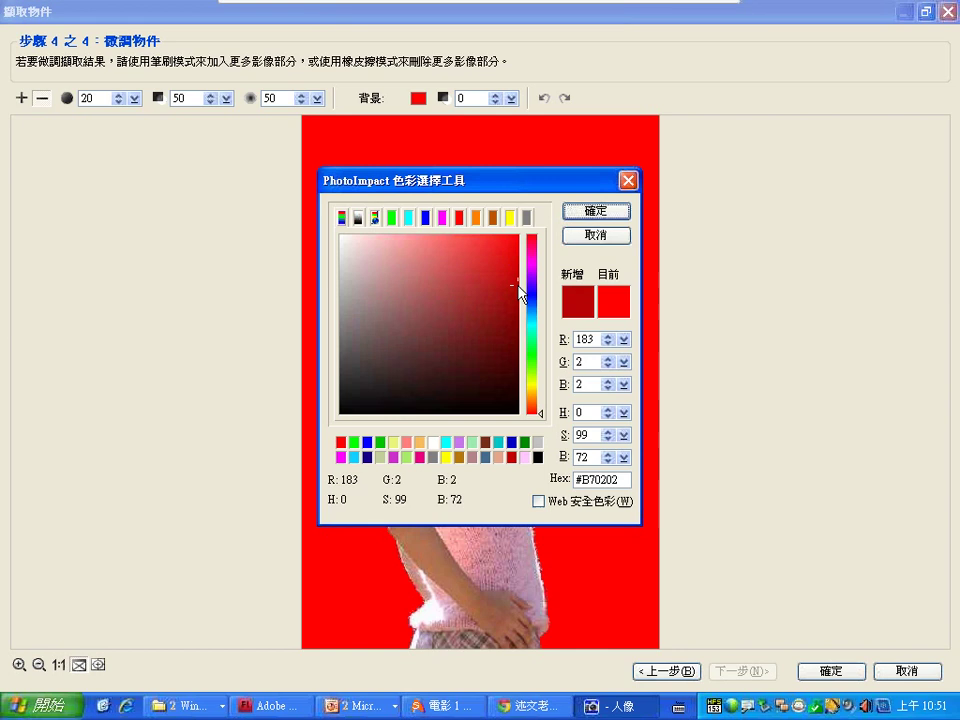
pyautogui.click(598, 214)
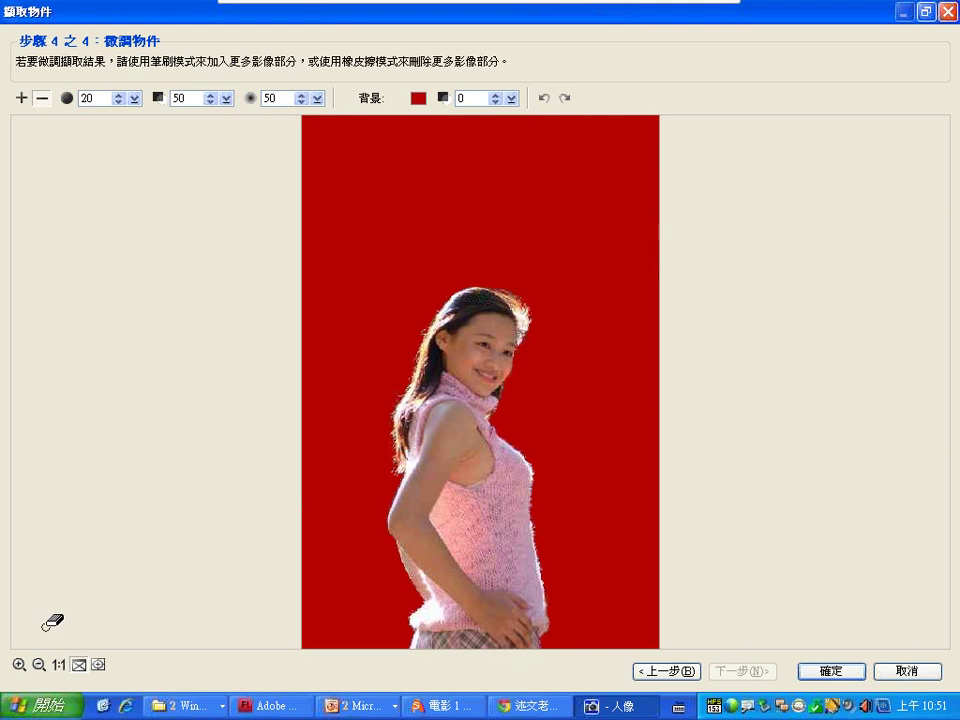
# Step: Erase stray pixels beside the sweater's lower back and hem with the size 20 eraser, and check the edges up to the head
pyautogui.click(20, 665)
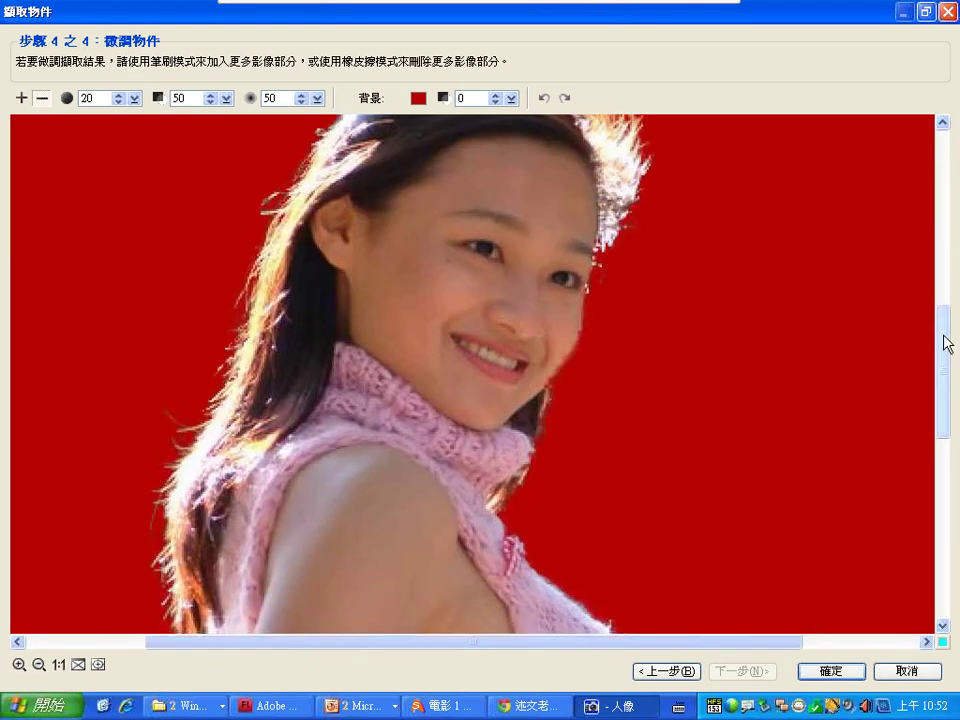
pyautogui.moveTo(944, 340); pyautogui.dragTo(941, 557)
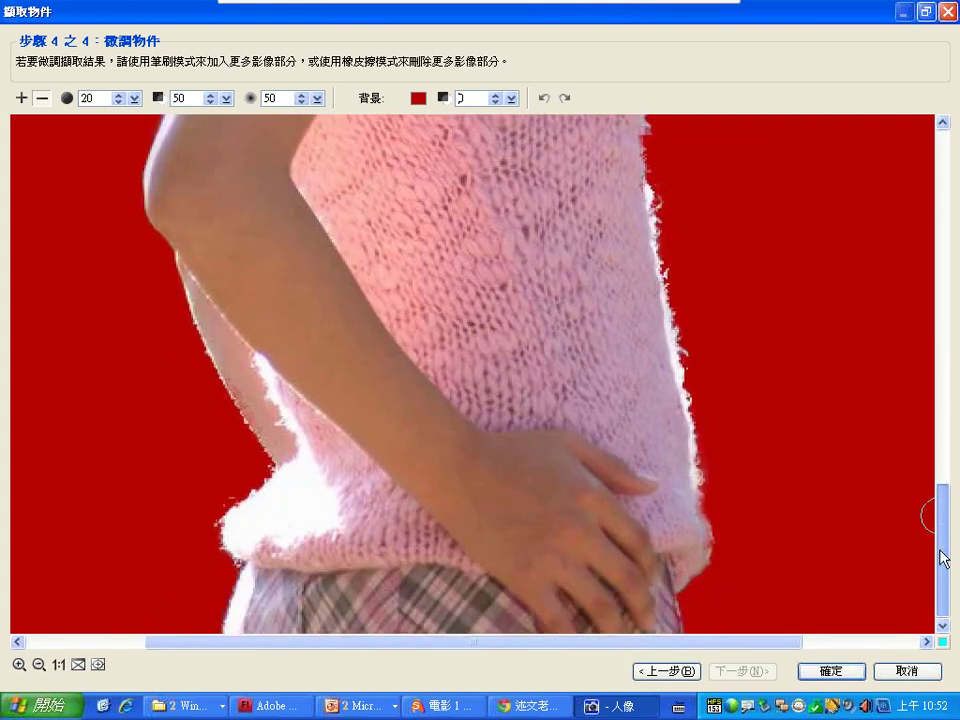
pyautogui.click(229, 482)
pyautogui.click(214, 538)
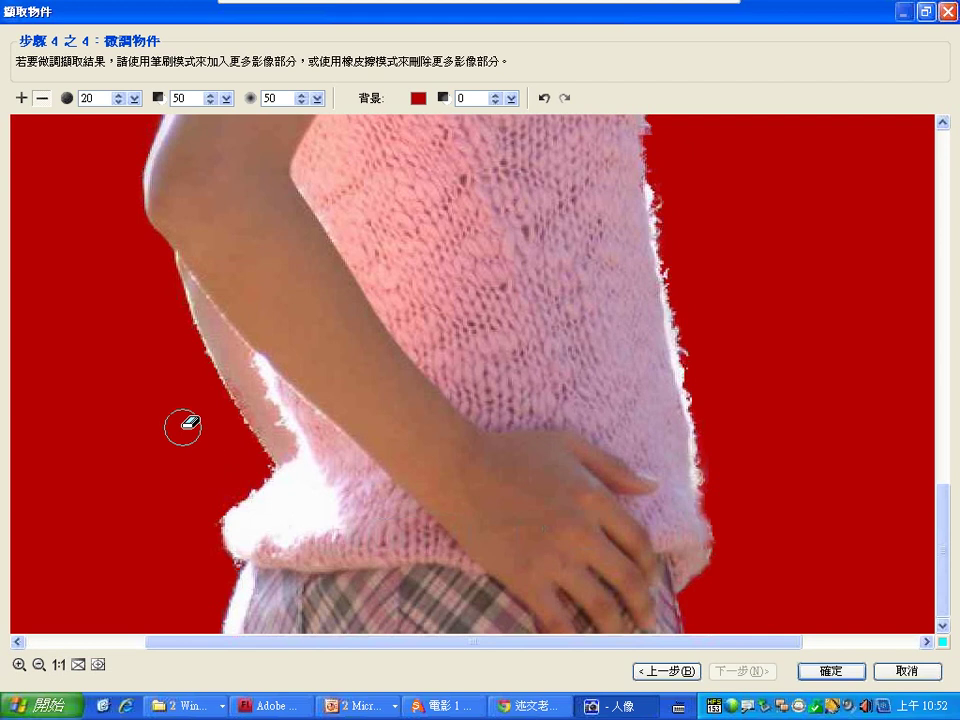
pyautogui.click(22, 101)
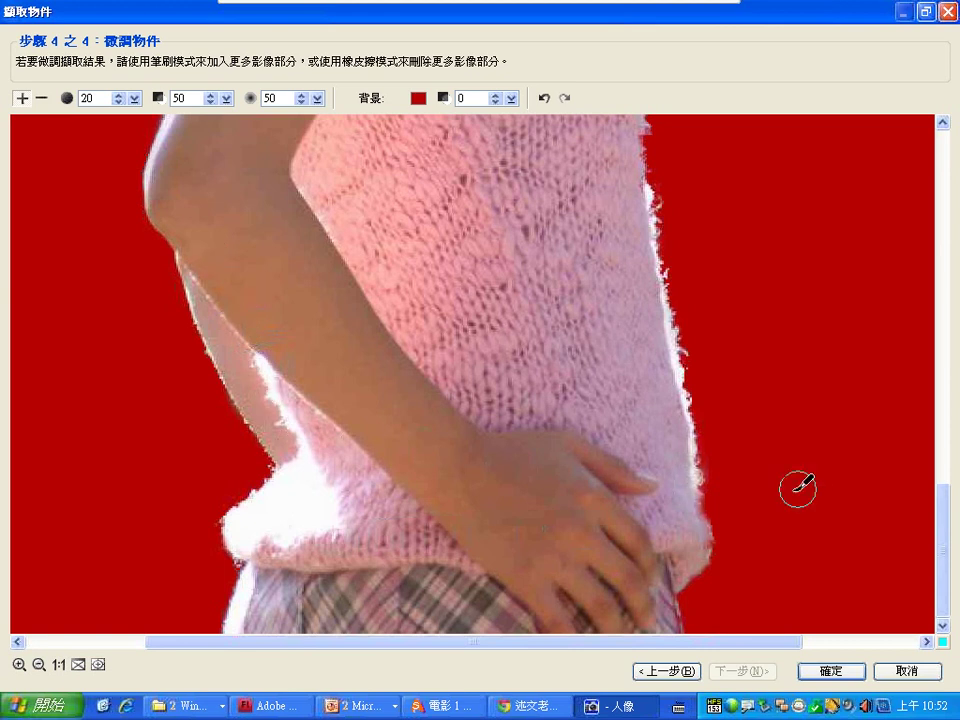
pyautogui.moveTo(938, 510); pyautogui.dragTo(936, 398)
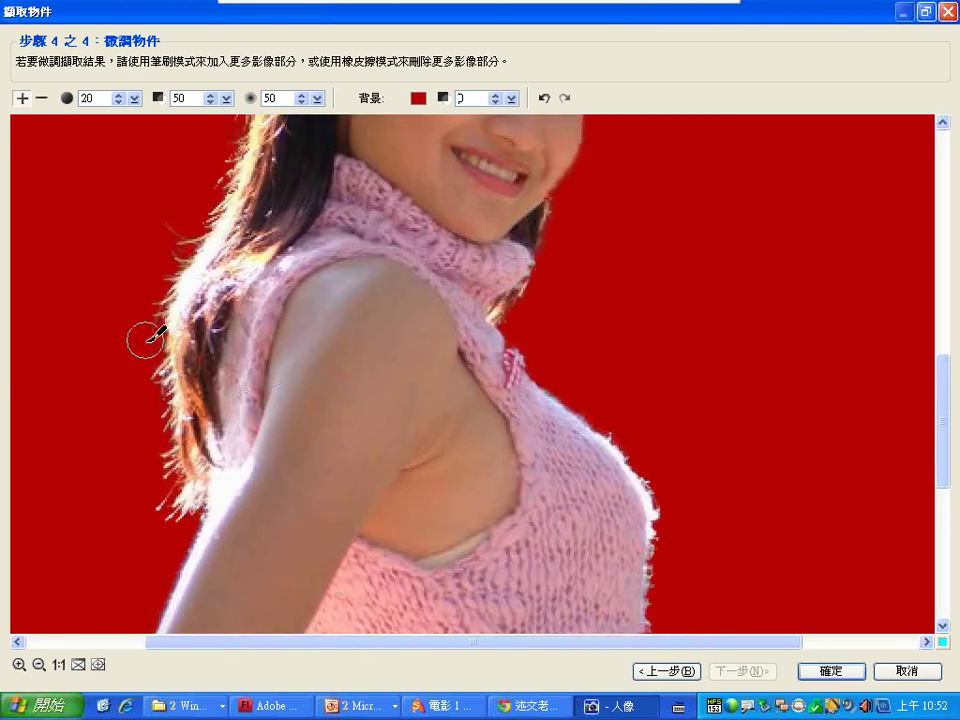
pyautogui.click(42, 98)
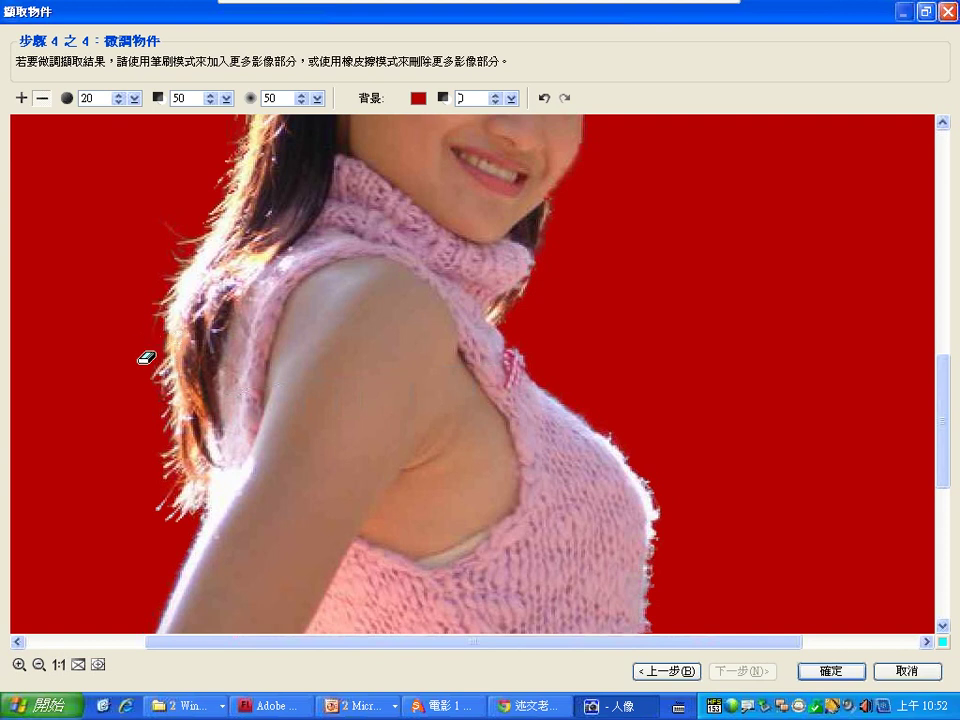
pyautogui.moveTo(950, 368); pyautogui.dragTo(945, 266)
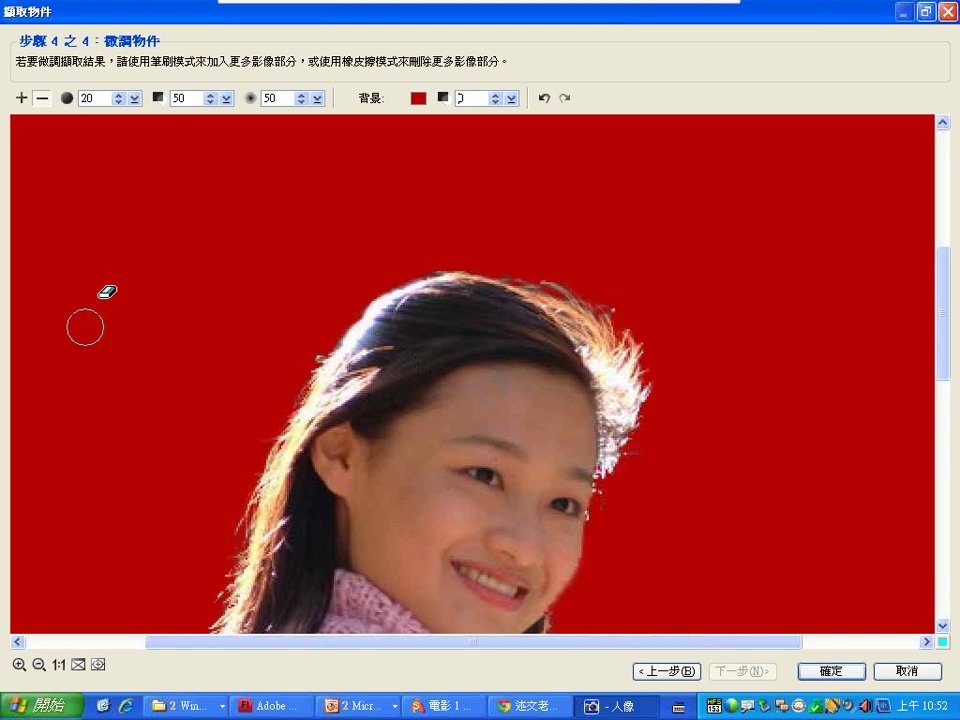
# Step: Accept the fine-tuned extraction of the woman and select the base image layer
pyautogui.click(86, 664)
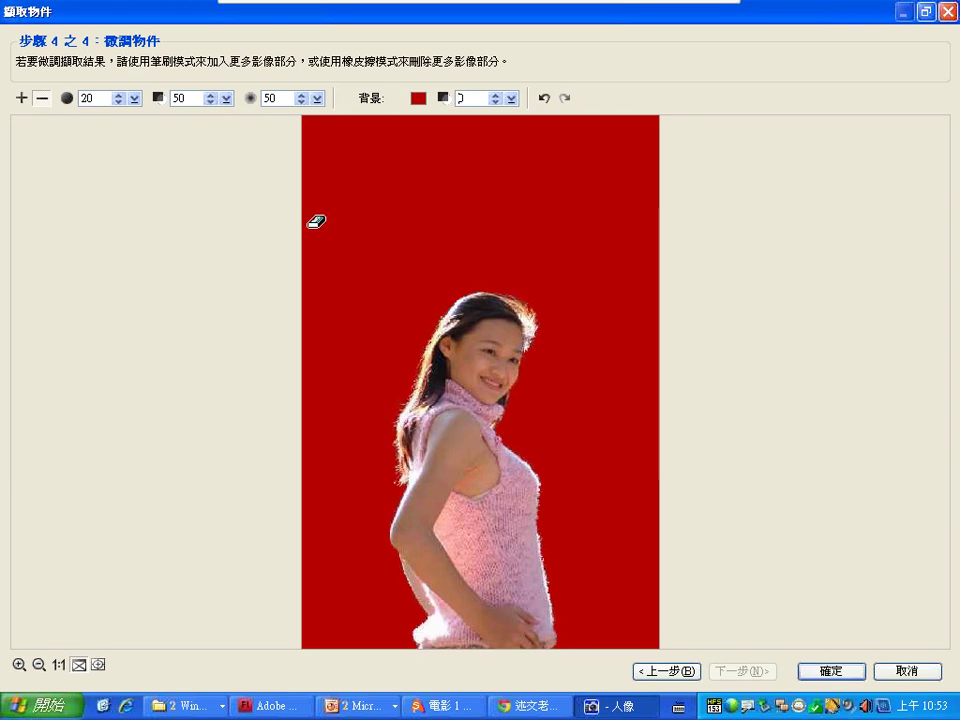
pyautogui.click(815, 671)
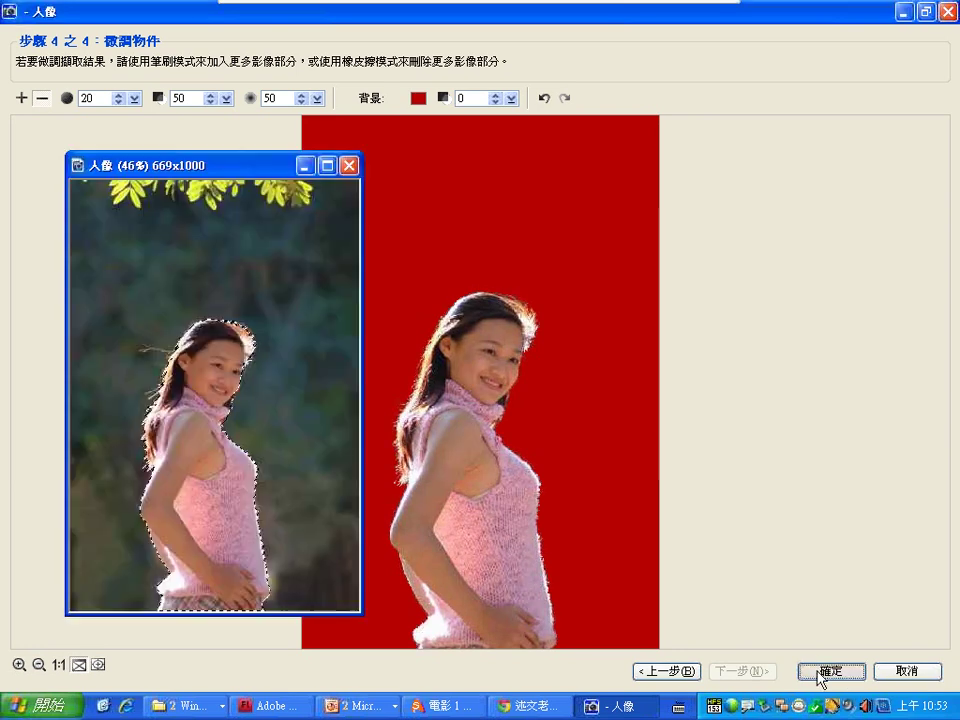
pyautogui.click(720, 634)
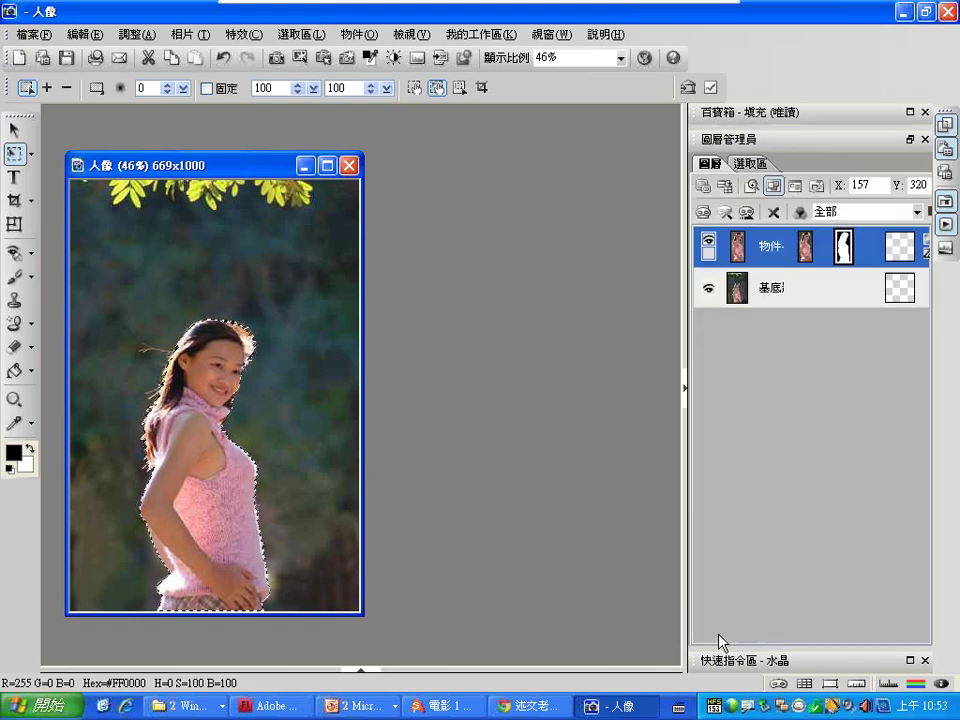
pyautogui.click(750, 285)
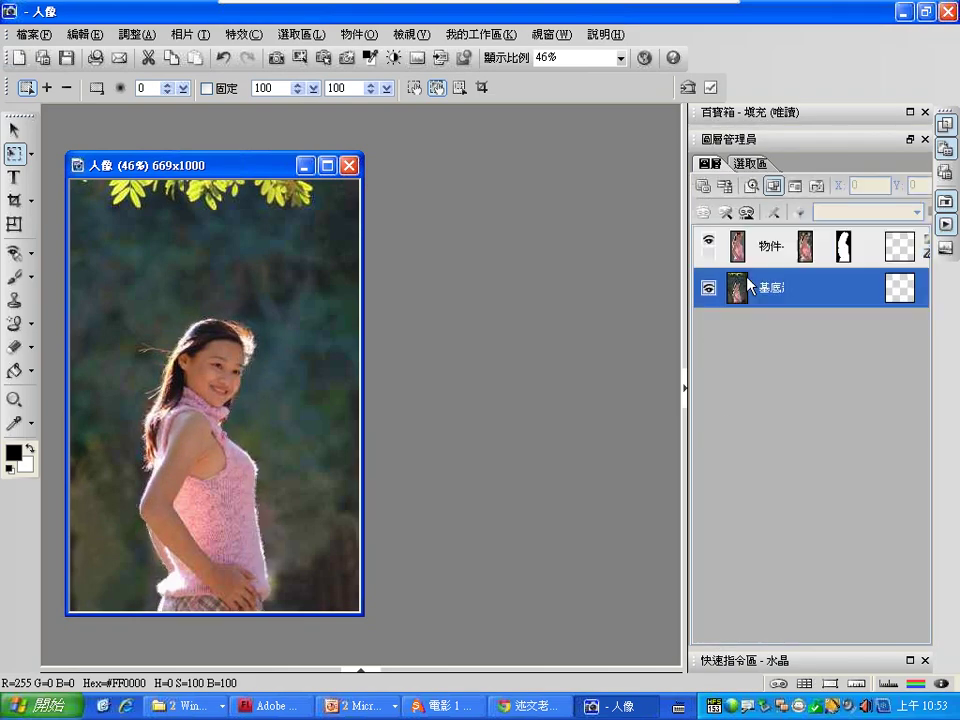
# Step: Hide the base image to check the extracted woman against transparency, and show the base image again
pyautogui.click(709, 289)
pyautogui.click(503, 400)
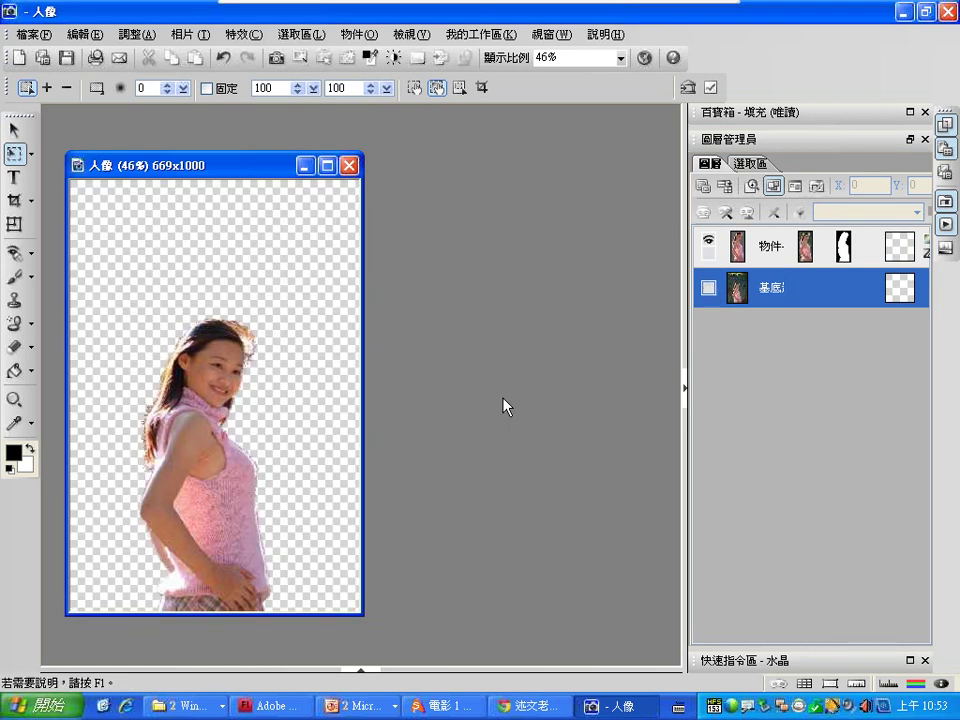
pyautogui.click(709, 289)
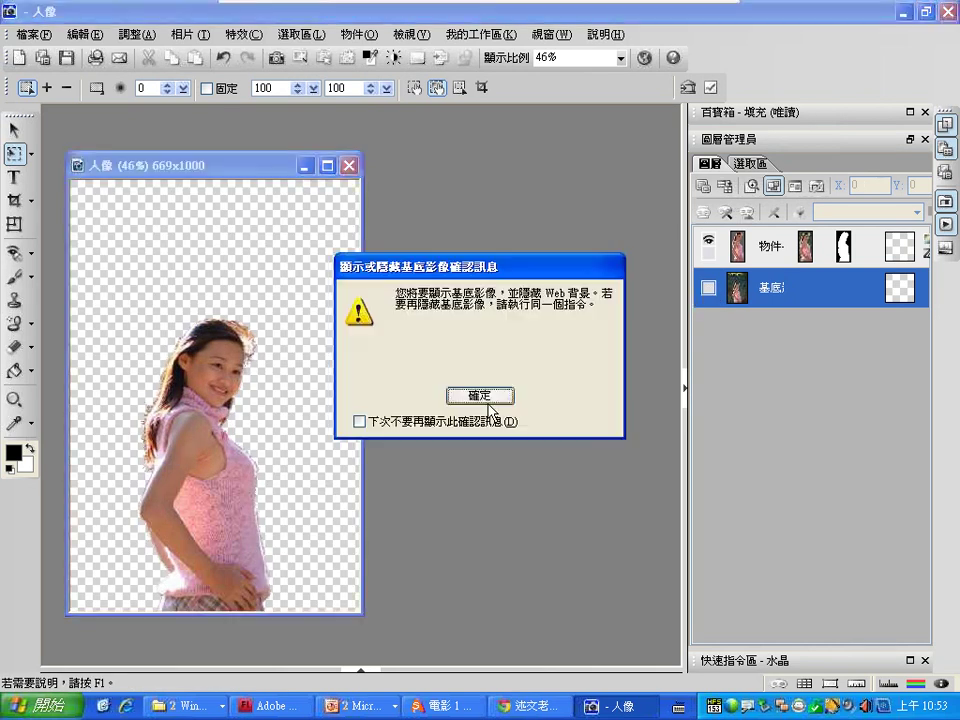
pyautogui.click(486, 396)
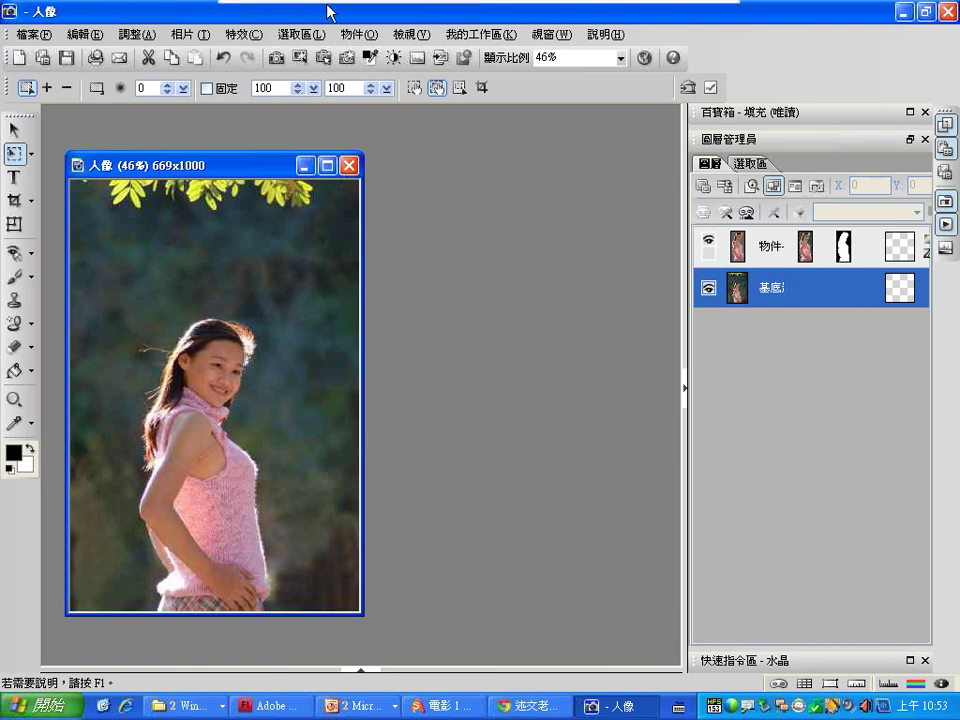
pyautogui.moveTo(499, 8)
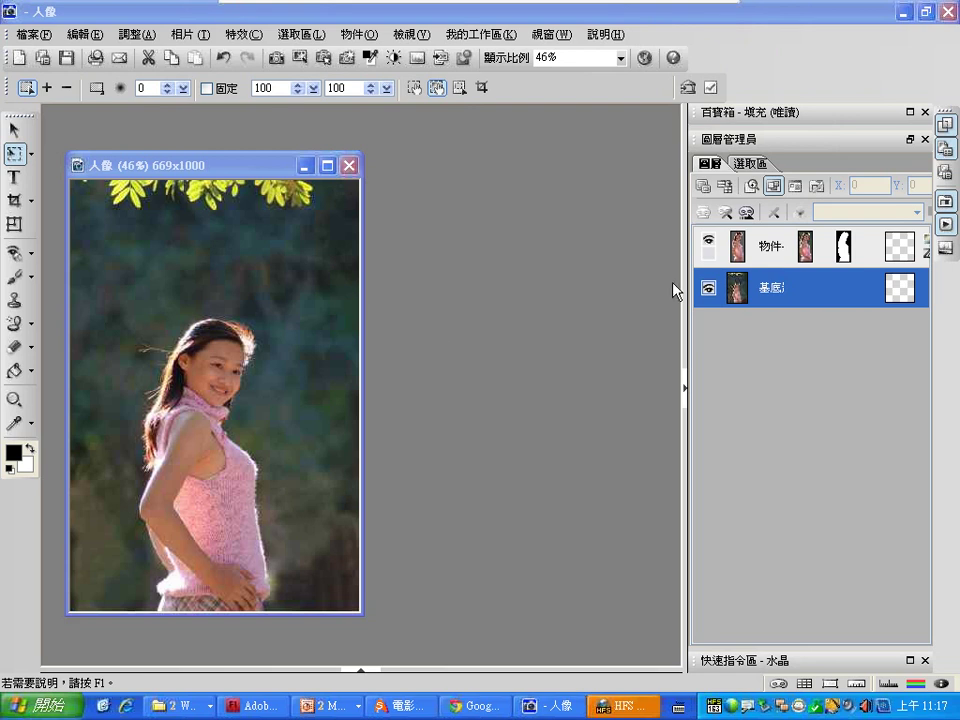
# Step: Select the extracted woman's object layer and toggle the base image's visibility off and on to compare
pyautogui.click(762, 250)
pyautogui.click(709, 289)
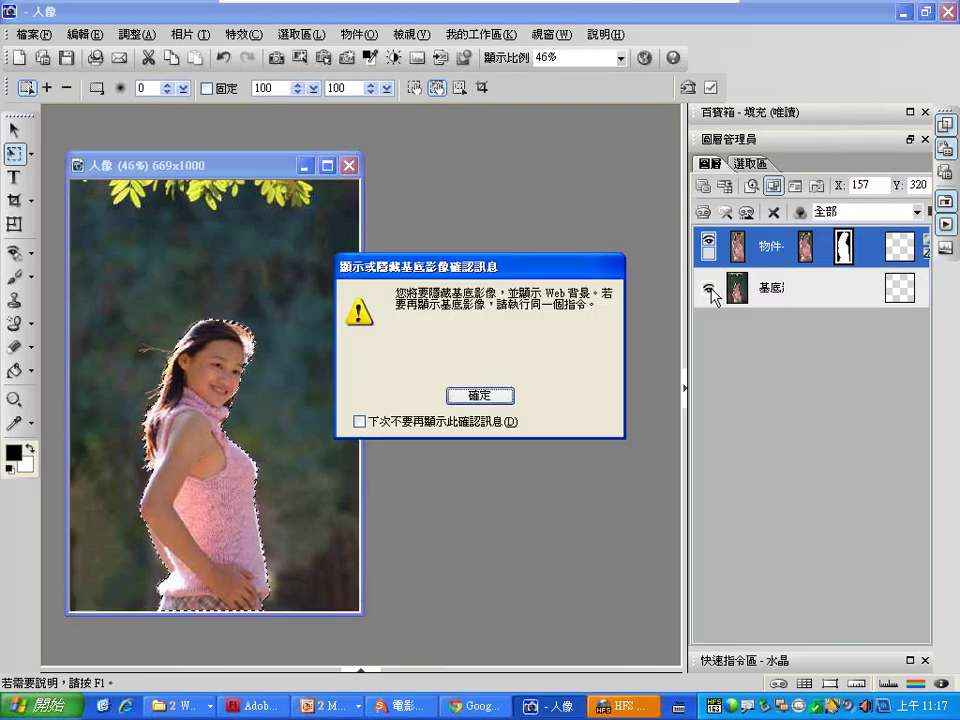
pyautogui.click(480, 395)
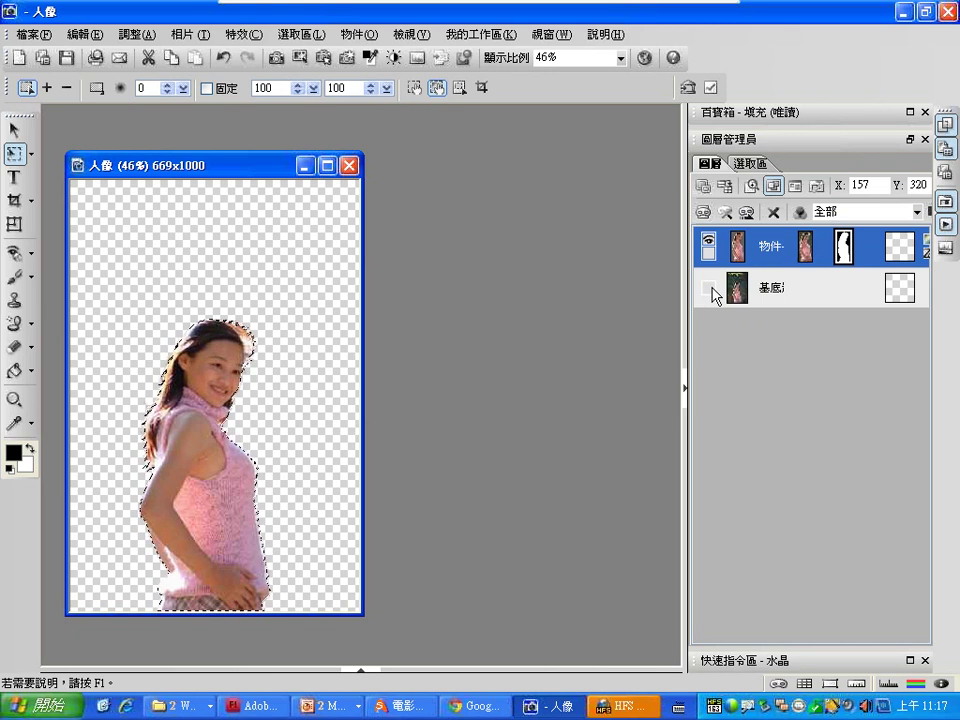
pyautogui.click(711, 289)
pyautogui.click(477, 395)
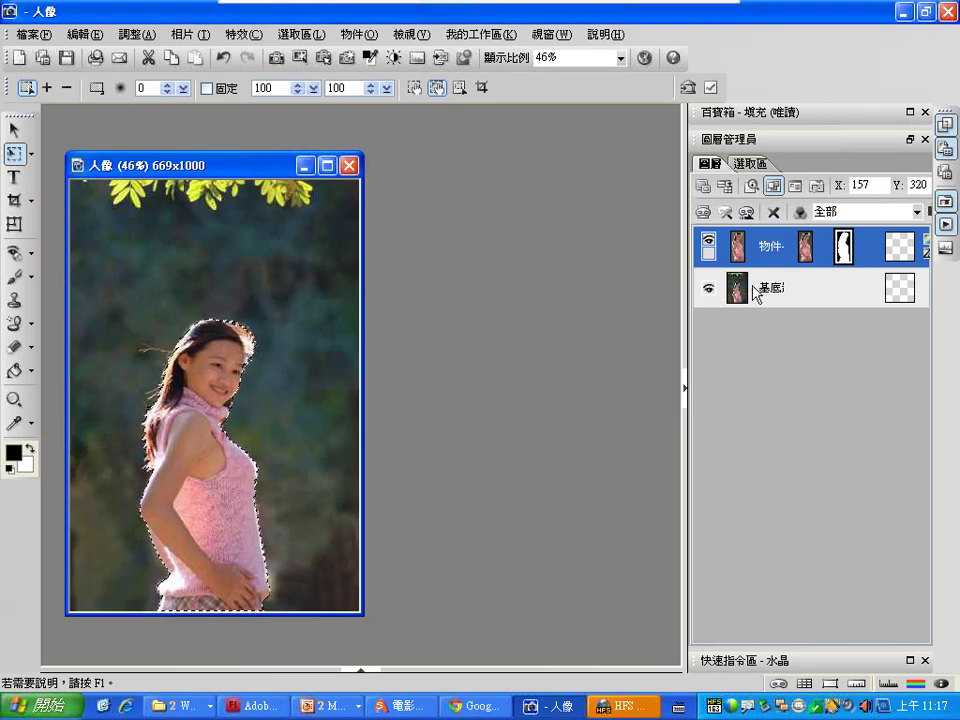
pyautogui.doubleClick(767, 250)
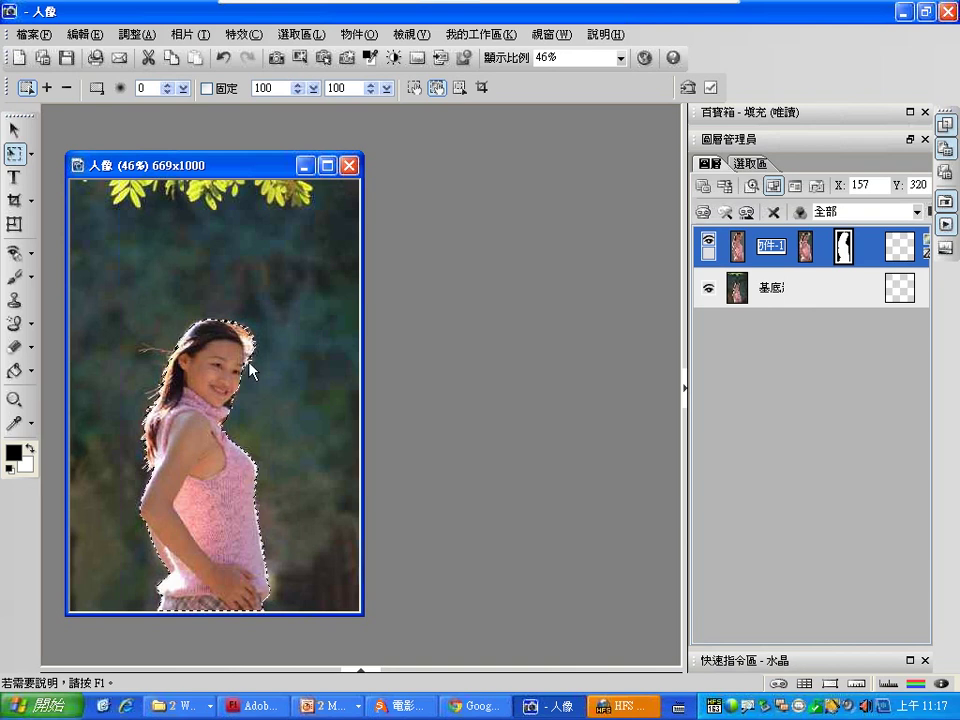
pyautogui.click(243, 172)
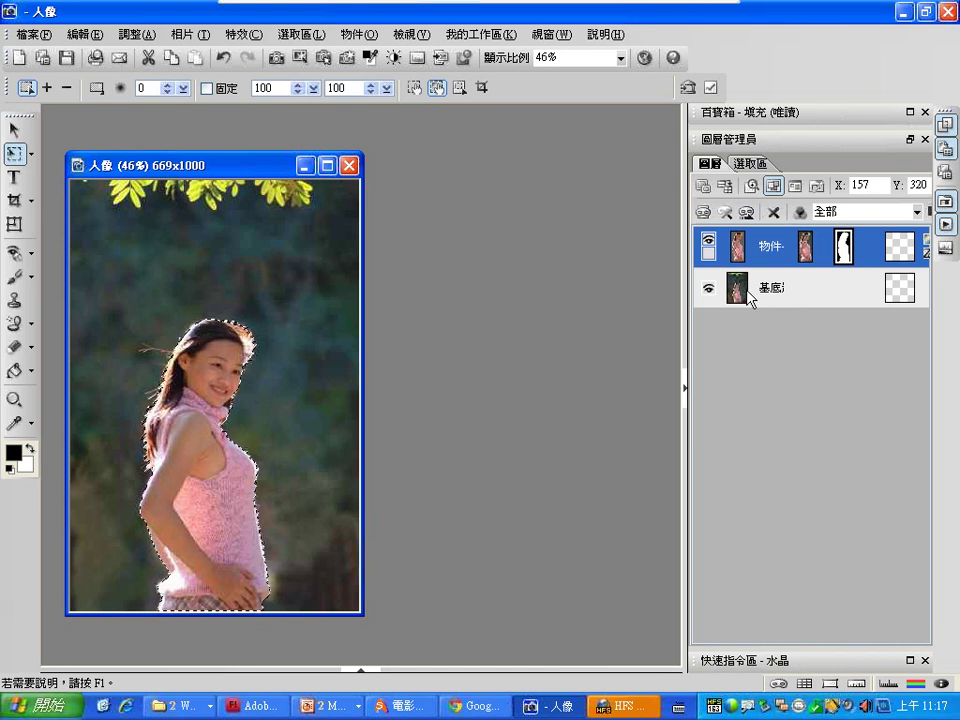
# Step: Switch the workspace layout from 標準相片 to 完整功能 to make the web commands available
pyautogui.click(357, 34)
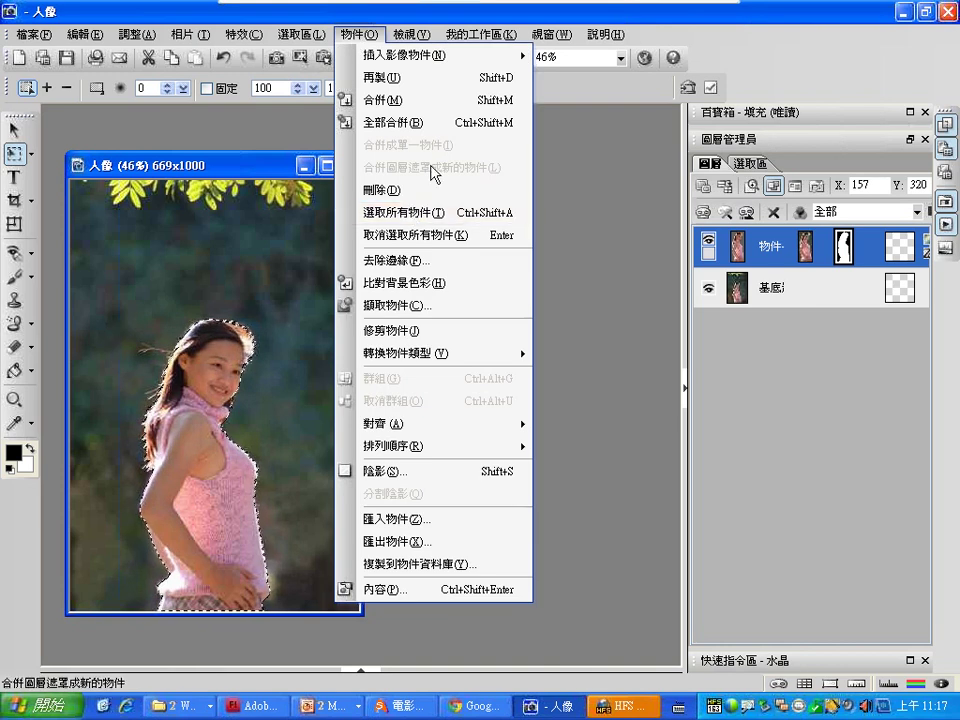
pyautogui.press('Escape')
pyautogui.click(408, 34)
pyautogui.click(392, 19)
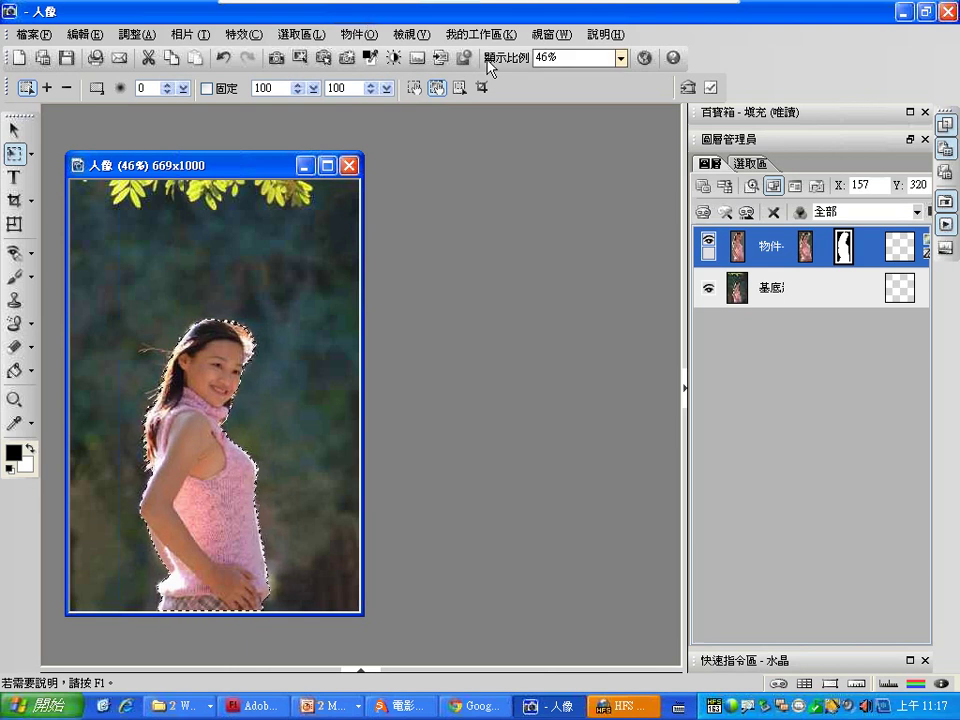
pyautogui.click(513, 36)
pyautogui.moveTo(512, 62)
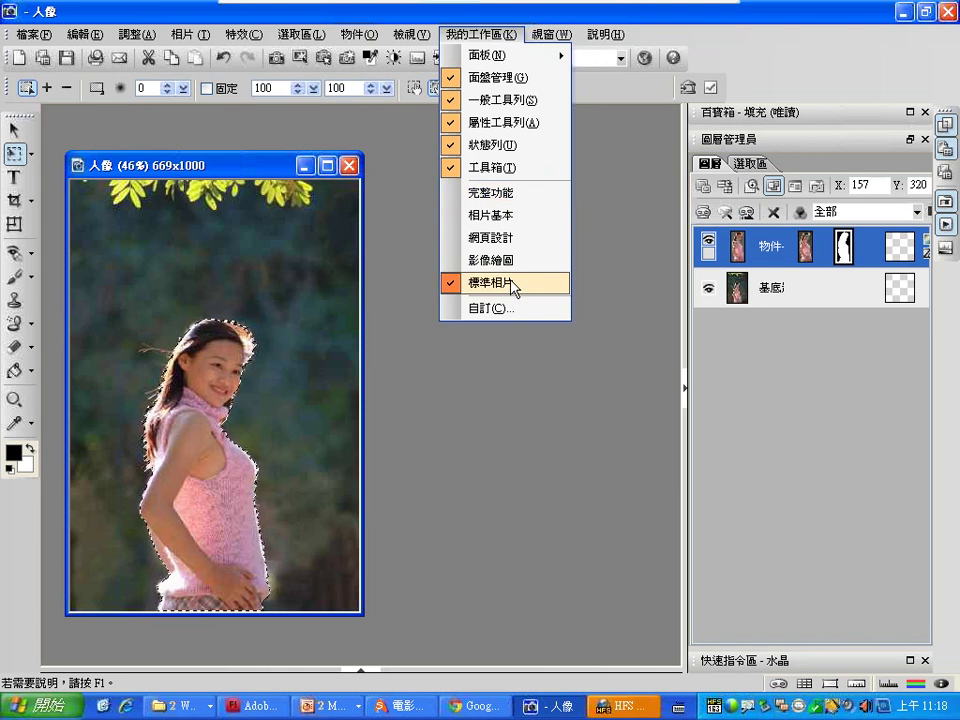
pyautogui.click(527, 196)
pyautogui.click(472, 380)
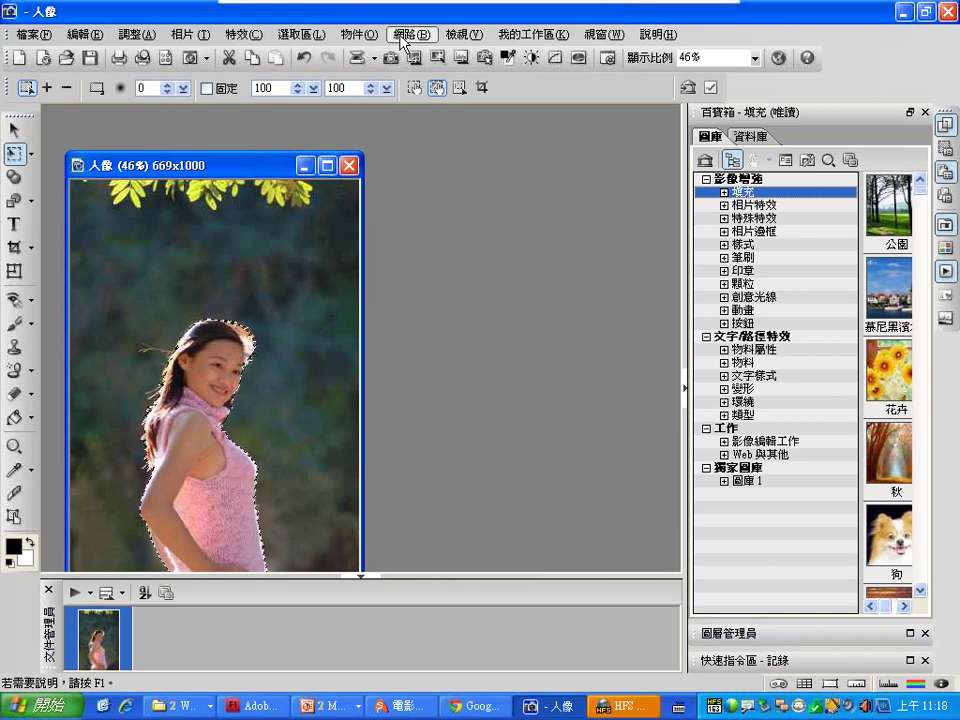
pyautogui.click(531, 38)
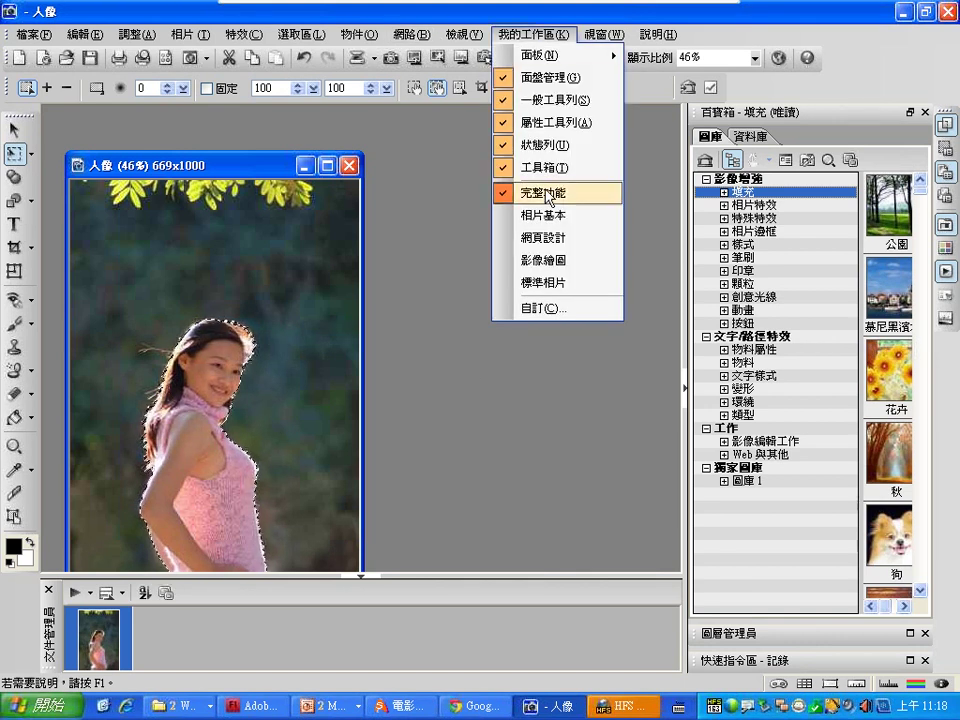
pyautogui.moveTo(620, 22)
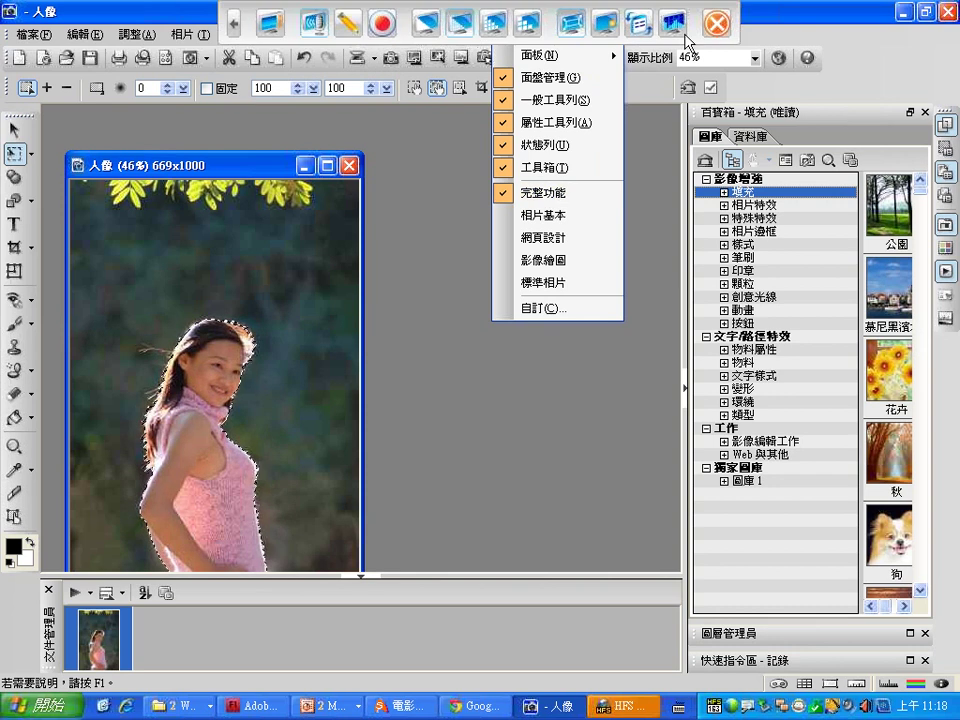
pyautogui.press('Escape')
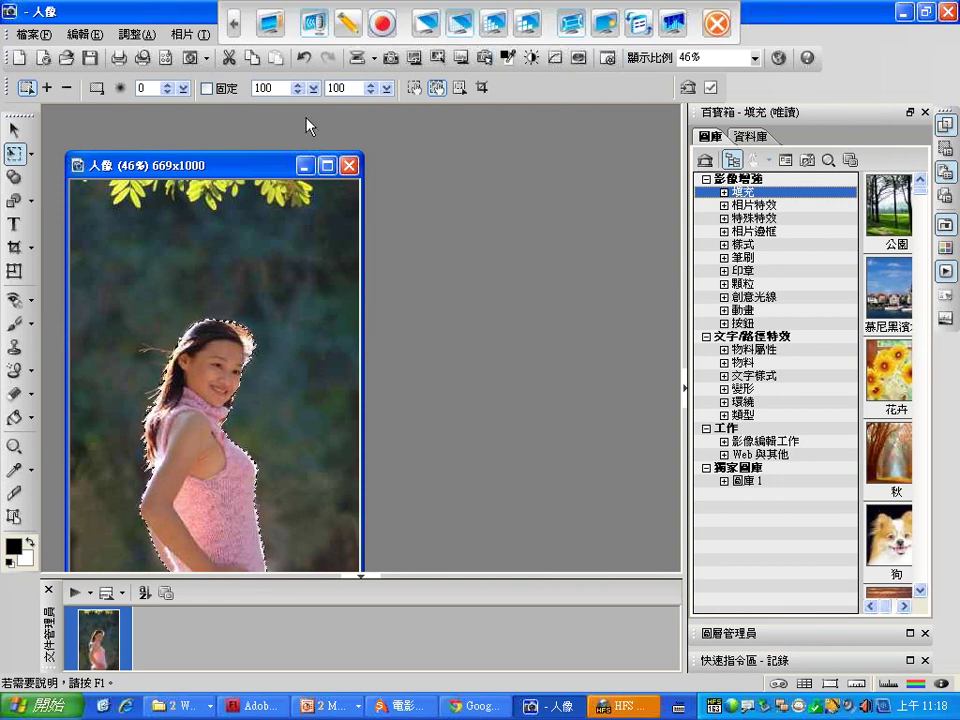
pyautogui.click(270, 28)
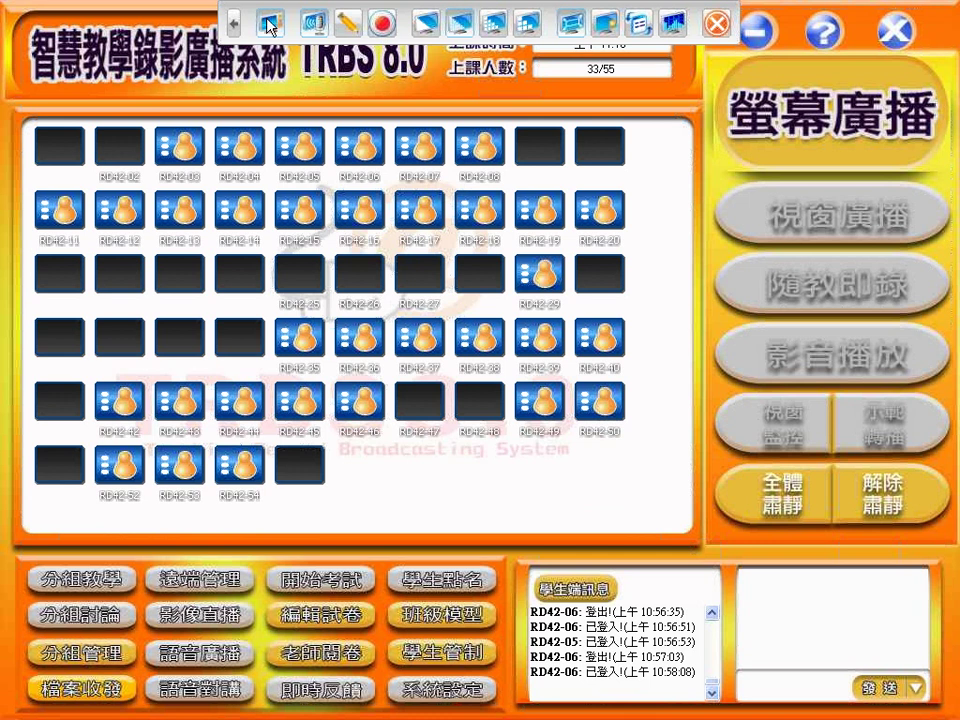
pyautogui.click(235, 28)
pyautogui.click(268, 28)
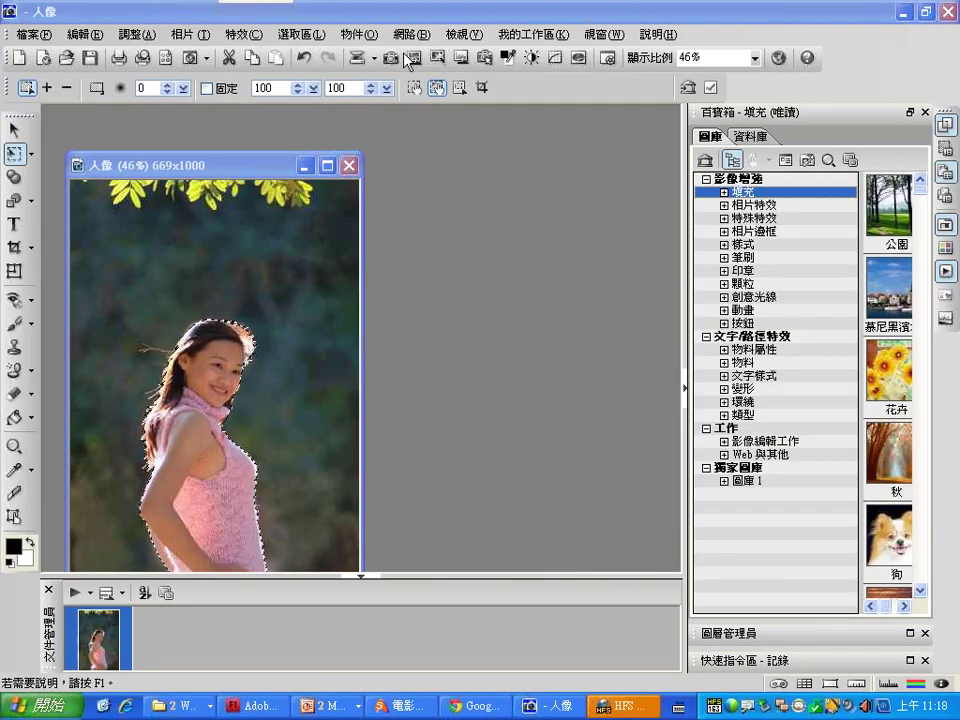
# Step: Open the Image Optimizer for the selected object only (選定的物件), and inspect its maximized preview at 100% around the woman's head
pyautogui.click(424, 36)
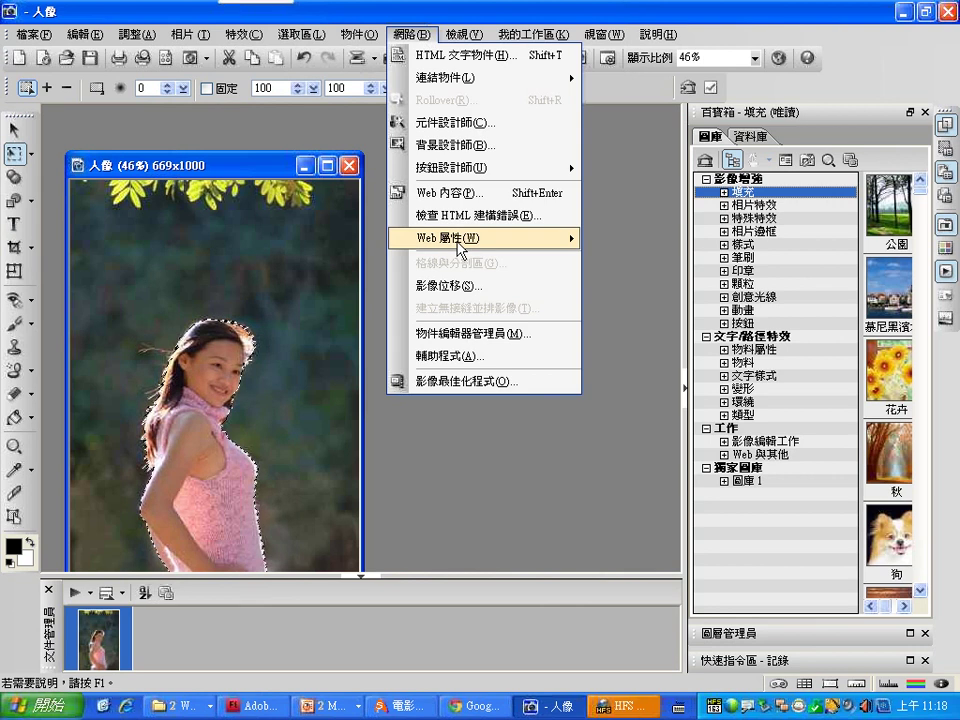
pyautogui.click(472, 382)
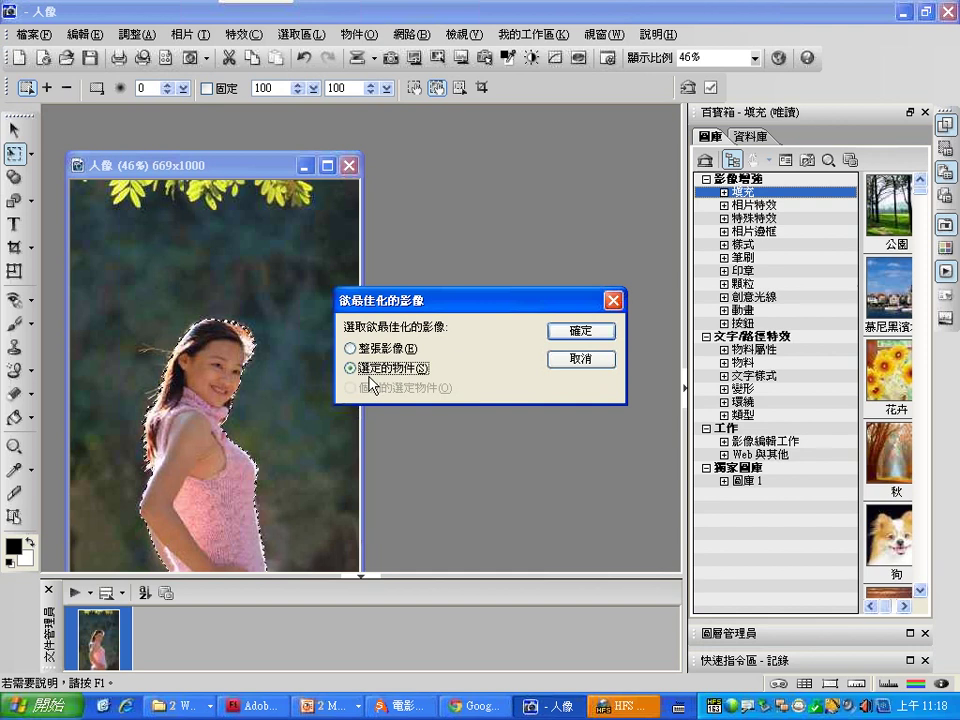
pyautogui.click(577, 331)
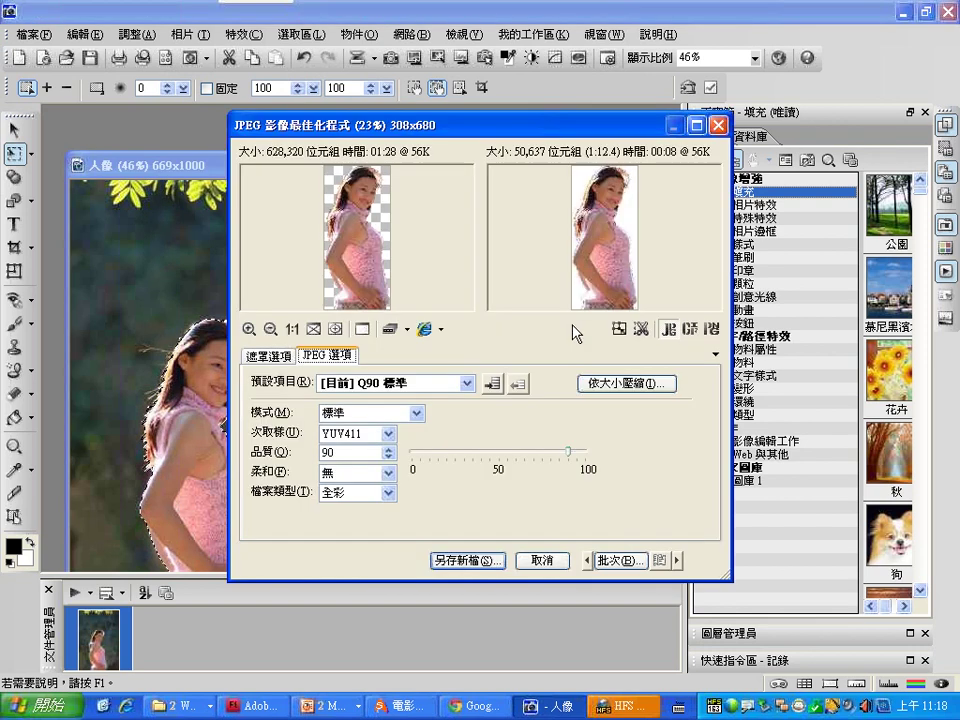
pyautogui.click(696, 125)
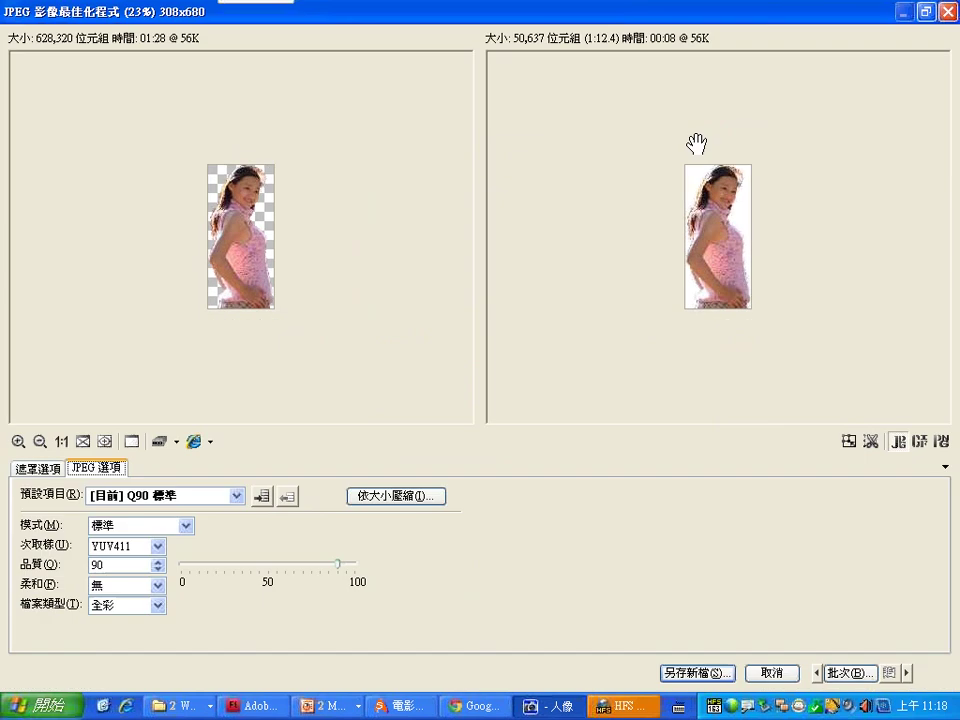
pyautogui.click(63, 443)
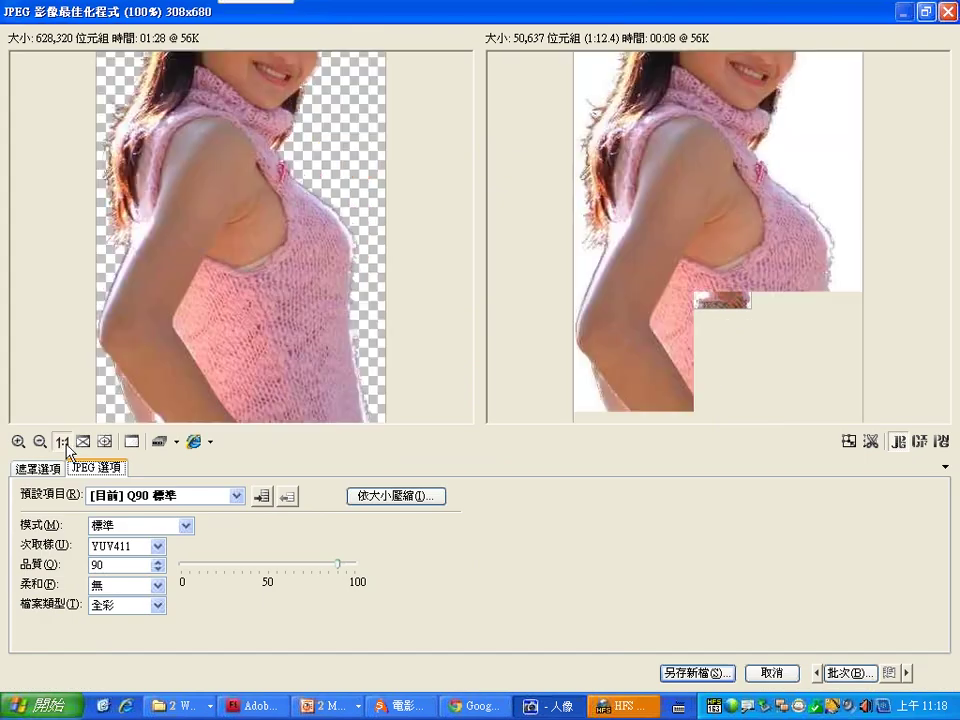
pyautogui.moveTo(639, 150); pyautogui.dragTo(859, 381)
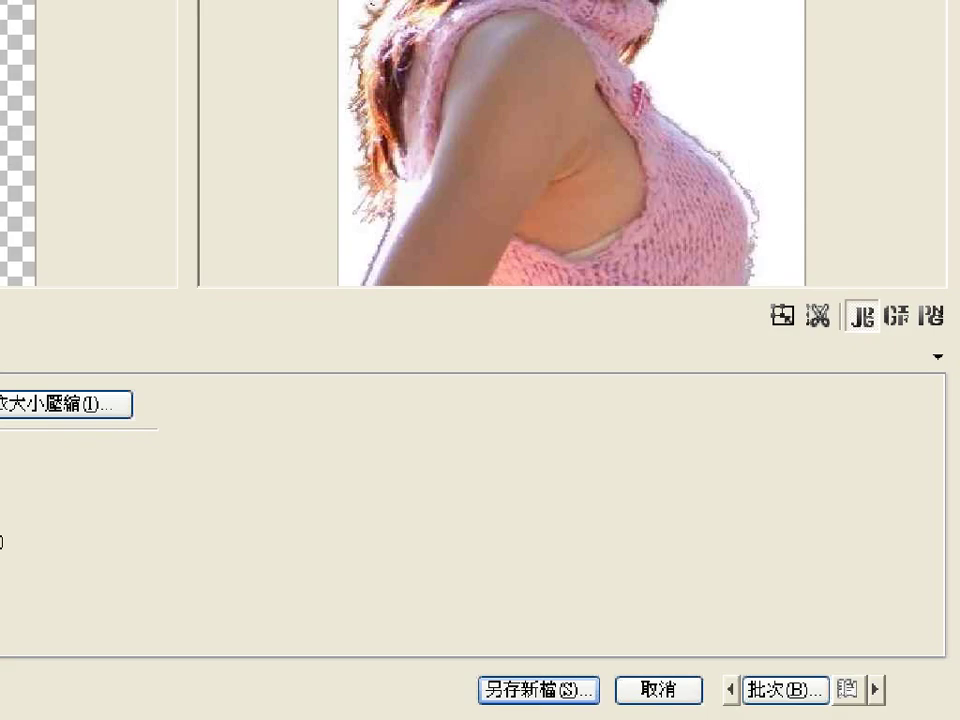
pyautogui.moveTo(954, 317)
pyautogui.mouseDown()
pyautogui.moveTo(849, 340)
pyautogui.moveTo(807, 310)
pyautogui.moveTo(912, 240)
pyautogui.moveTo(944, 300)
pyautogui.mouseUp()
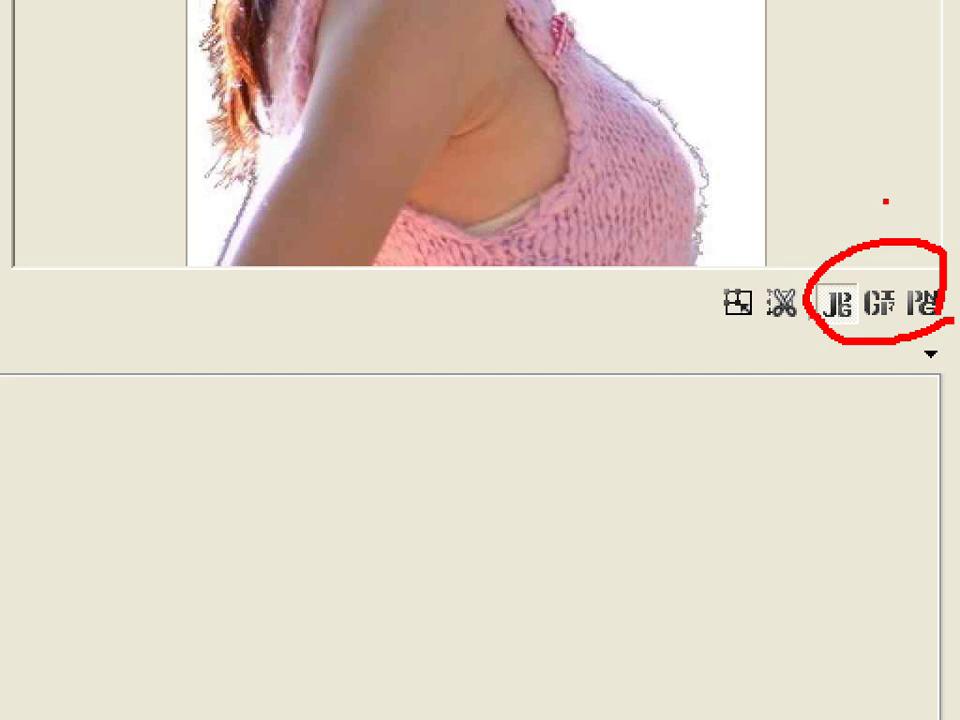
pyautogui.moveTo(888, 143); pyautogui.dragTo(908, 210)
pyautogui.moveTo(823, 436)
pyautogui.mouseDown()
pyautogui.moveTo(830, 355)
pyautogui.moveTo(816, 379)
pyautogui.moveTo(830, 351)
pyautogui.moveTo(847, 382)
pyautogui.mouseUp()
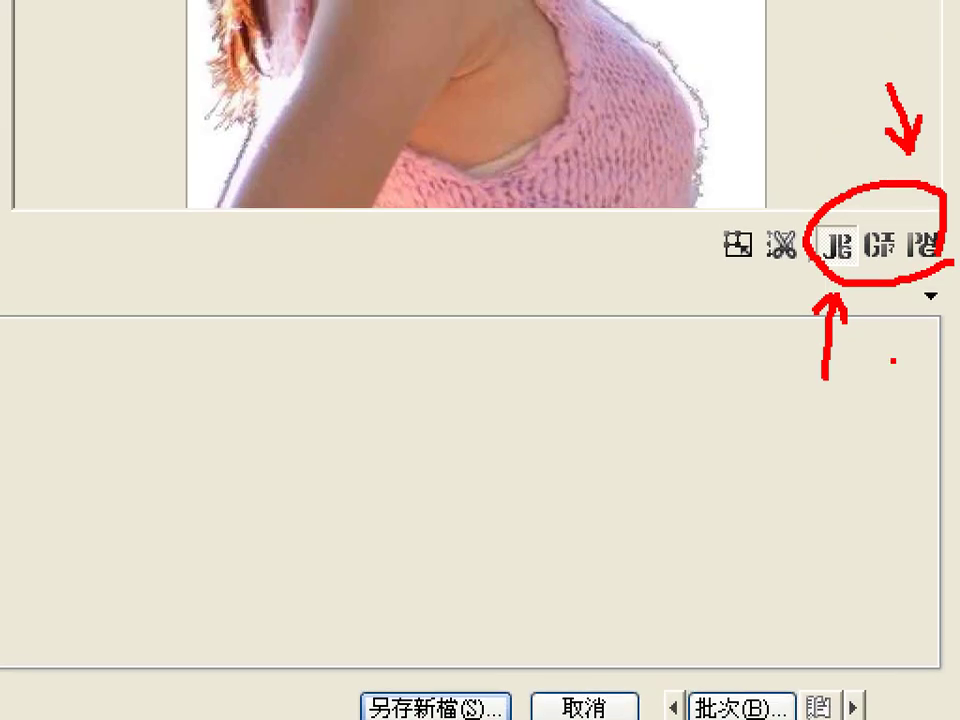
pyautogui.moveTo(890, 385)
pyautogui.mouseDown()
pyautogui.moveTo(869, 308)
pyautogui.moveTo(842, 300)
pyautogui.moveTo(888, 297)
pyautogui.mouseUp()
pyautogui.moveTo(763, 453)
pyautogui.mouseDown()
pyautogui.moveTo(782, 452)
pyautogui.moveTo(792, 490)
pyautogui.mouseUp()
pyautogui.moveTo(818, 448); pyautogui.dragTo(814, 512)
pyautogui.moveTo(830, 468); pyautogui.dragTo(864, 468)
pyautogui.moveTo(924, 445)
pyautogui.mouseDown()
pyautogui.moveTo(905, 500)
pyautogui.moveTo(888, 515)
pyautogui.mouseUp()
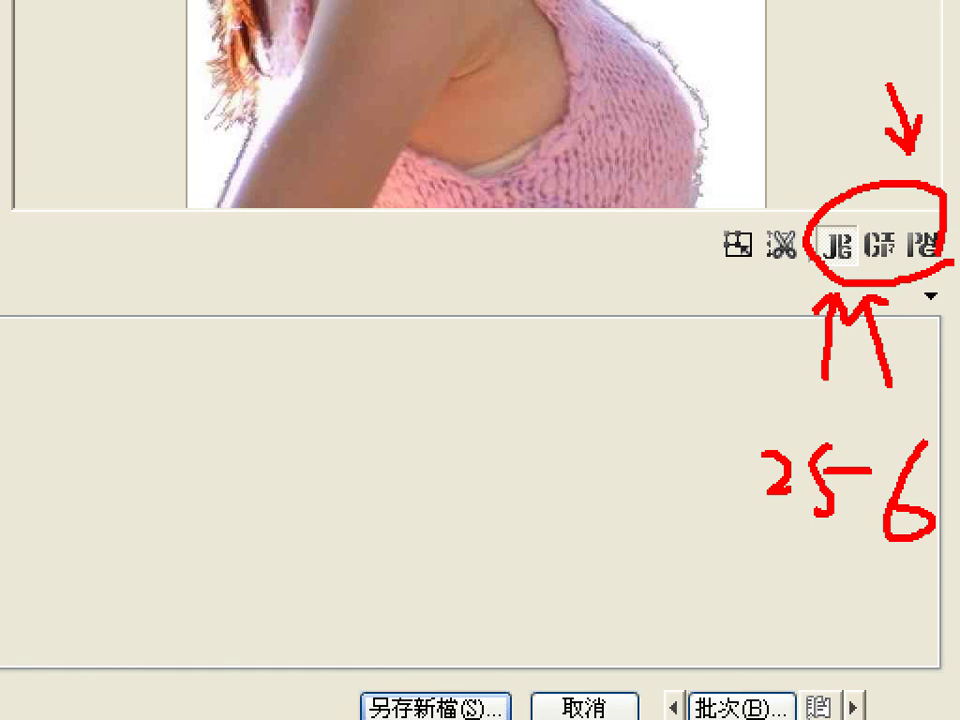
pyautogui.moveTo(945, 220)
pyautogui.mouseDown()
pyautogui.moveTo(902, 250)
pyautogui.moveTo(955, 265)
pyautogui.mouseUp()
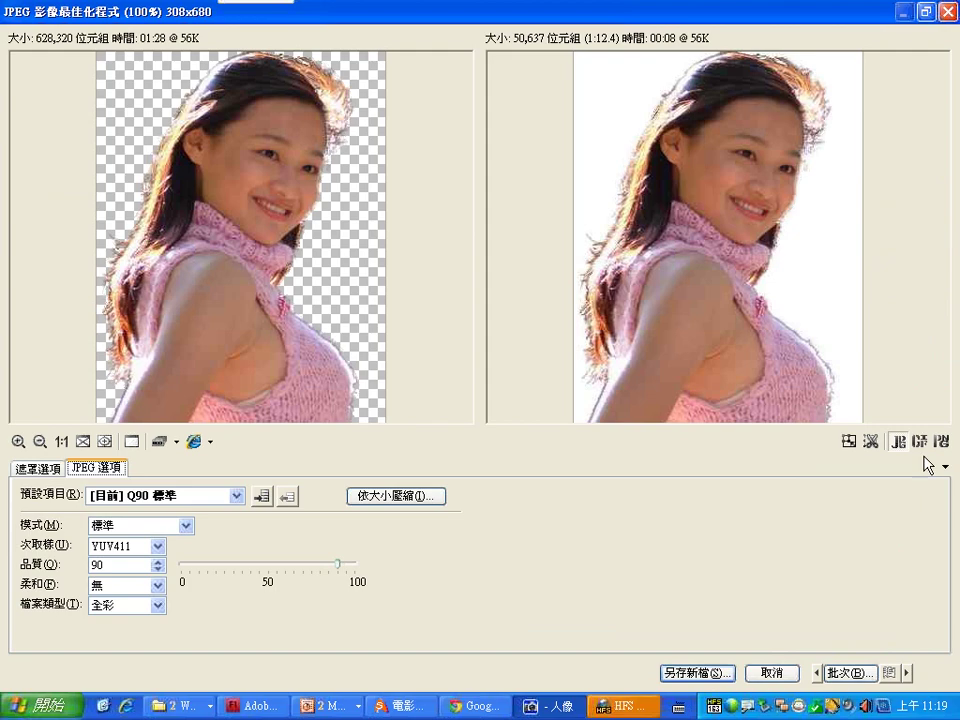
# Step: Set the optimization format to PNG and save the cutout as girl in the Flash研習資料 folder on DATA (D:)
pyautogui.click(944, 442)
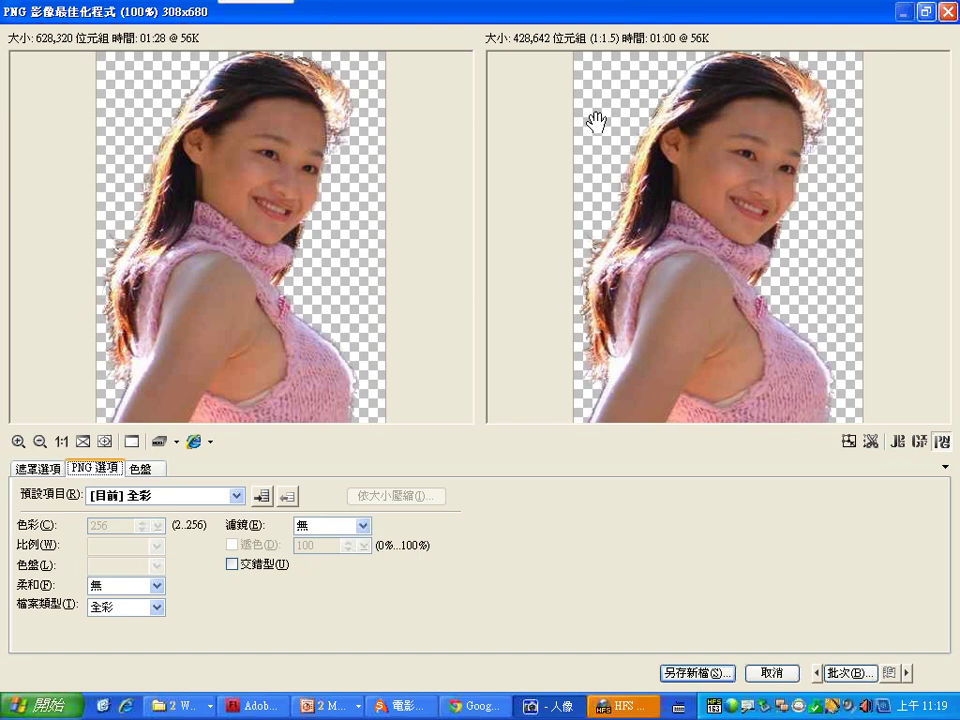
pyautogui.click(698, 675)
pyautogui.click(528, 270)
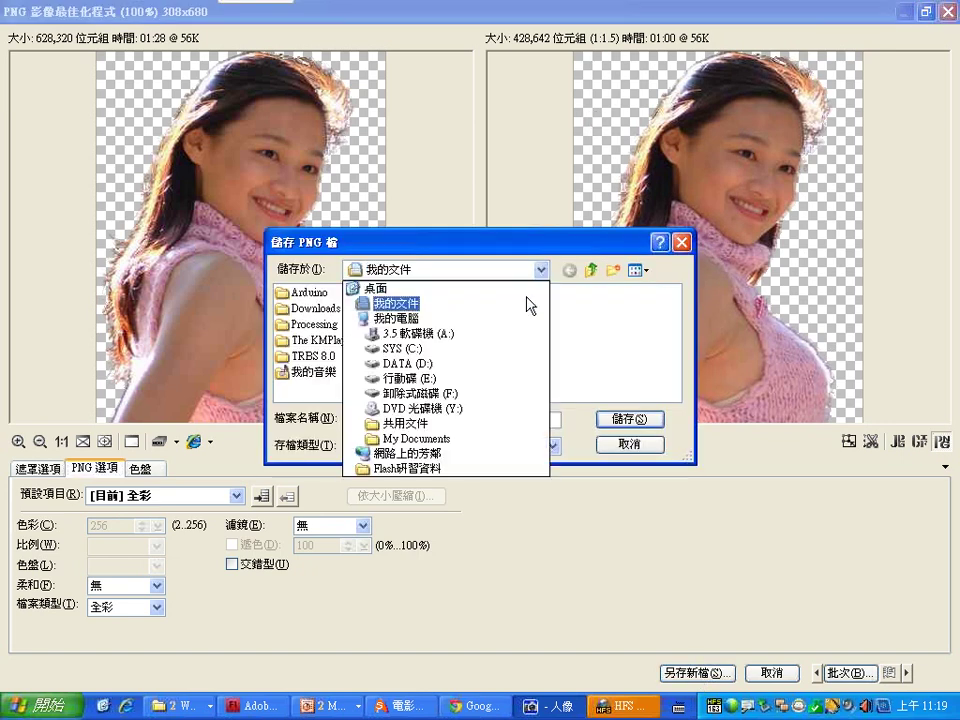
pyautogui.click(493, 370)
pyautogui.doubleClick(319, 293)
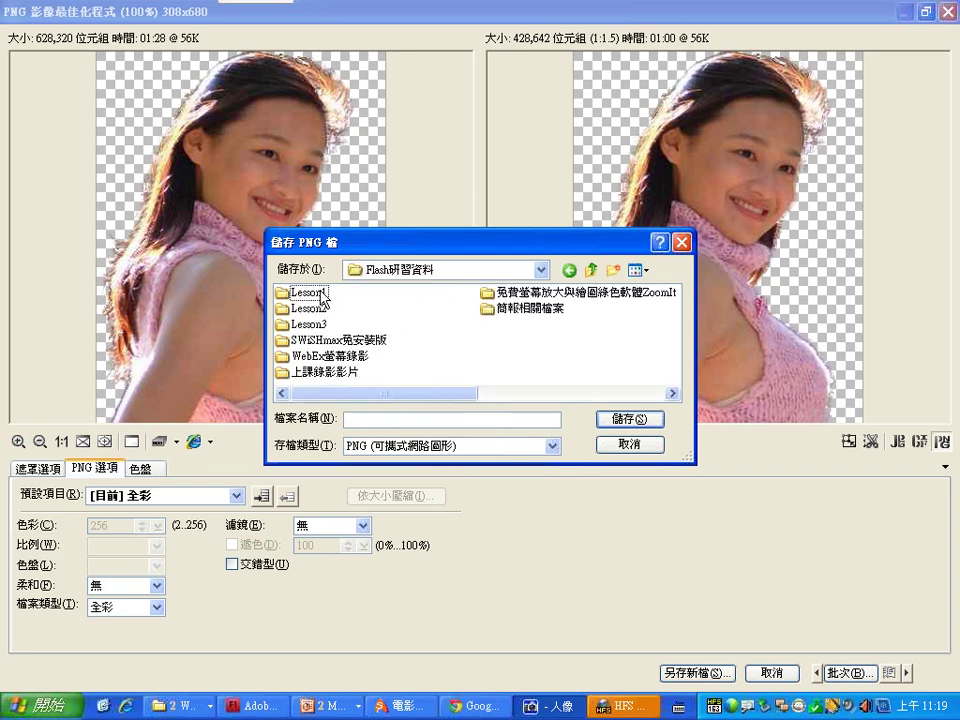
pyautogui.click(364, 421)
pyautogui.write('gi')
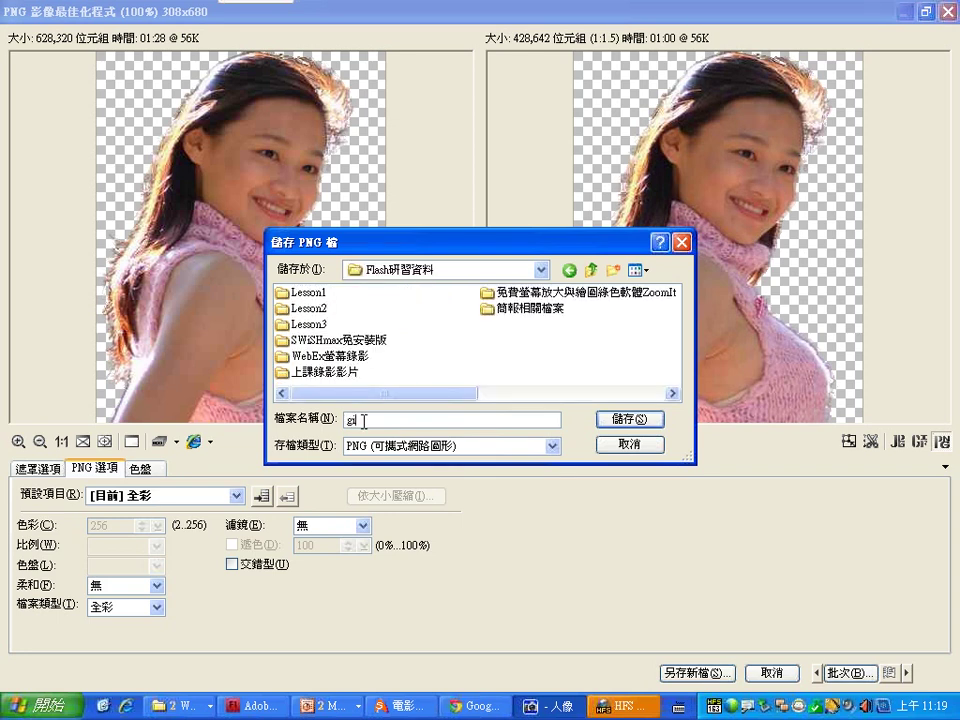
pyautogui.write('rl')
pyautogui.press('Return')
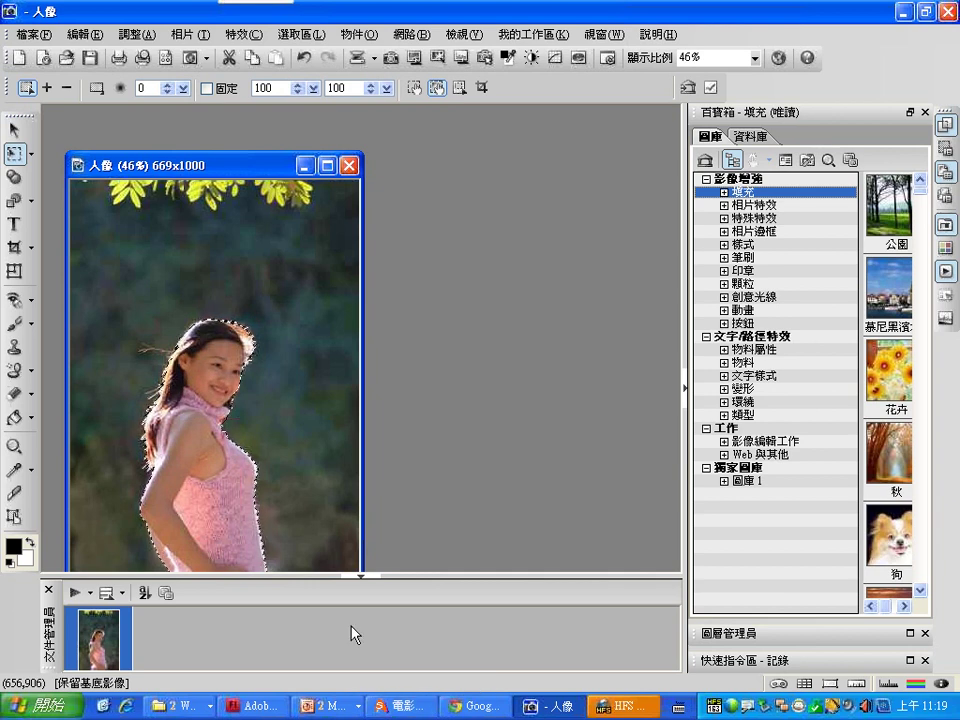
# Step: Open the girl PNG from the D:\Flash研習資料 folder in PhotoImpact and place its window beside the 人像 photo
pyautogui.moveTo(257, 168); pyautogui.dragTo(257, 127)
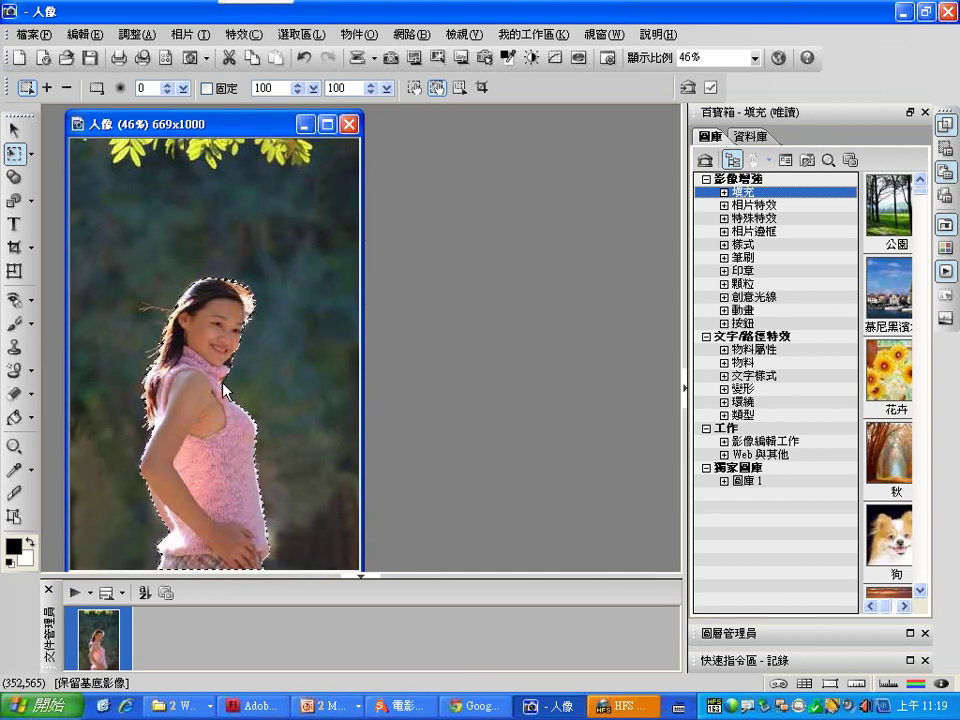
pyautogui.click(190, 706)
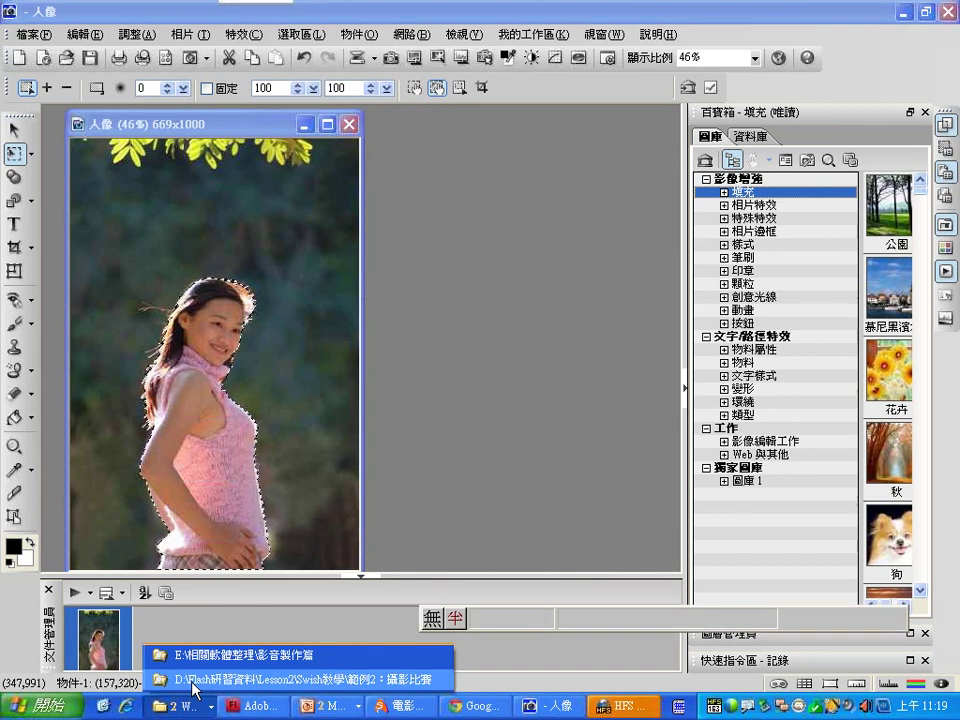
pyautogui.click(185, 680)
pyautogui.click(62, 230)
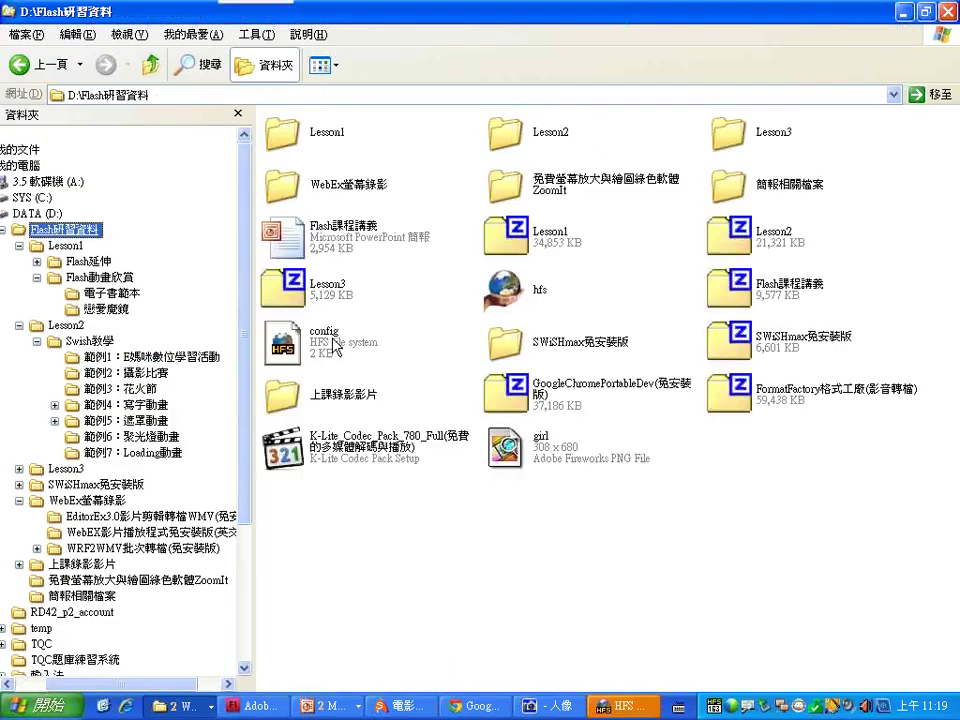
pyautogui.moveTo(505, 450); pyautogui.dragTo(525, 450)
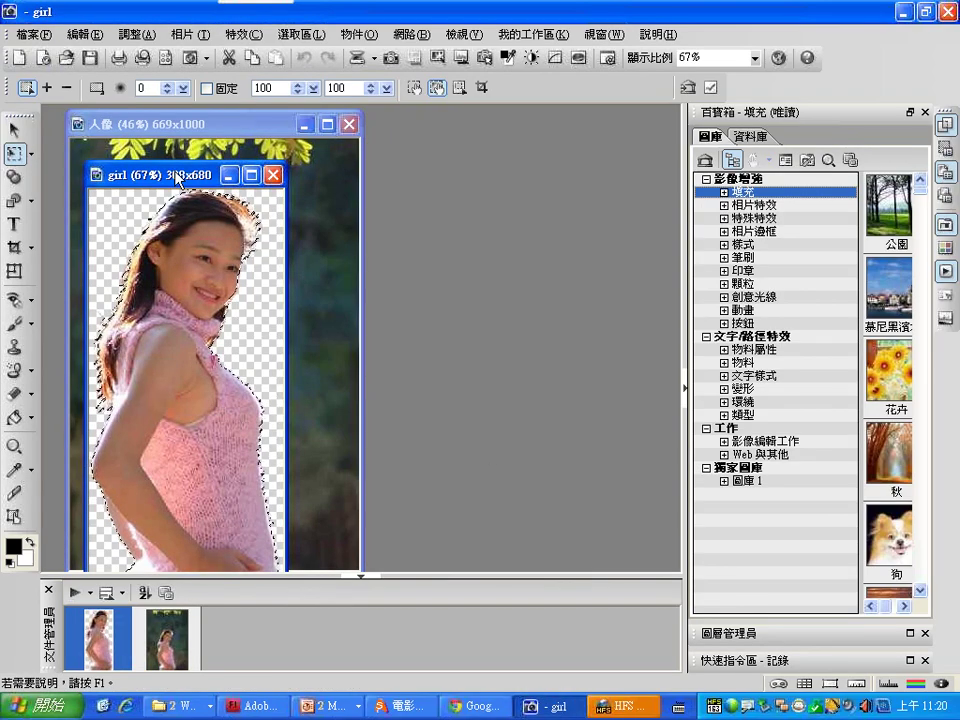
pyautogui.moveTo(190, 170); pyautogui.dragTo(514, 135)
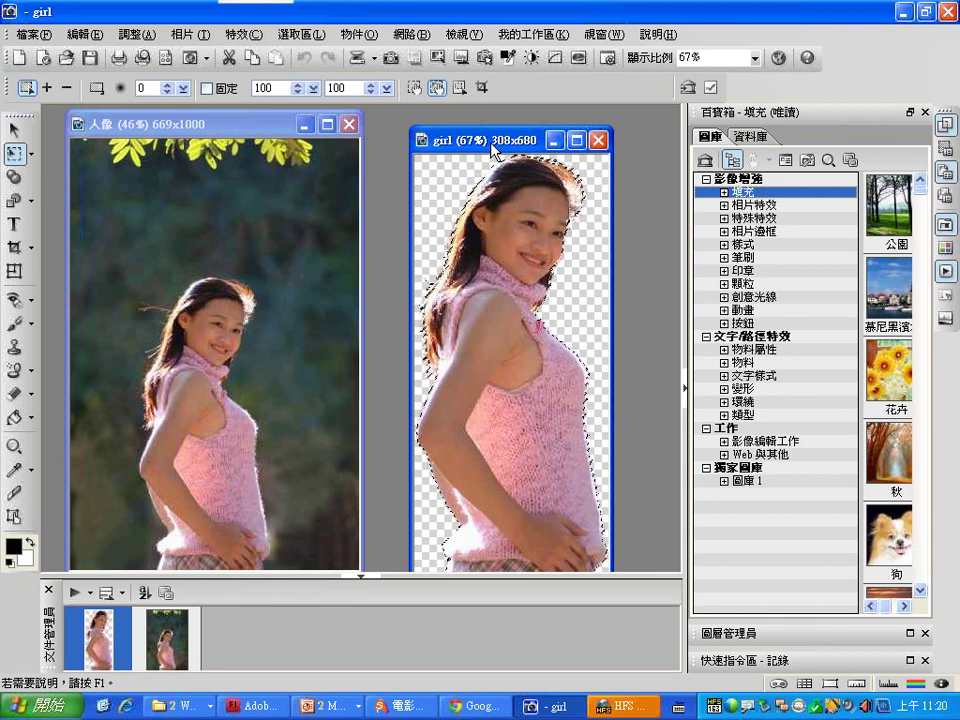
# Step: Review the 攝影比賽 example banner on the SWISHmax presentation slide and return to PhotoImpact
pyautogui.click(405, 706)
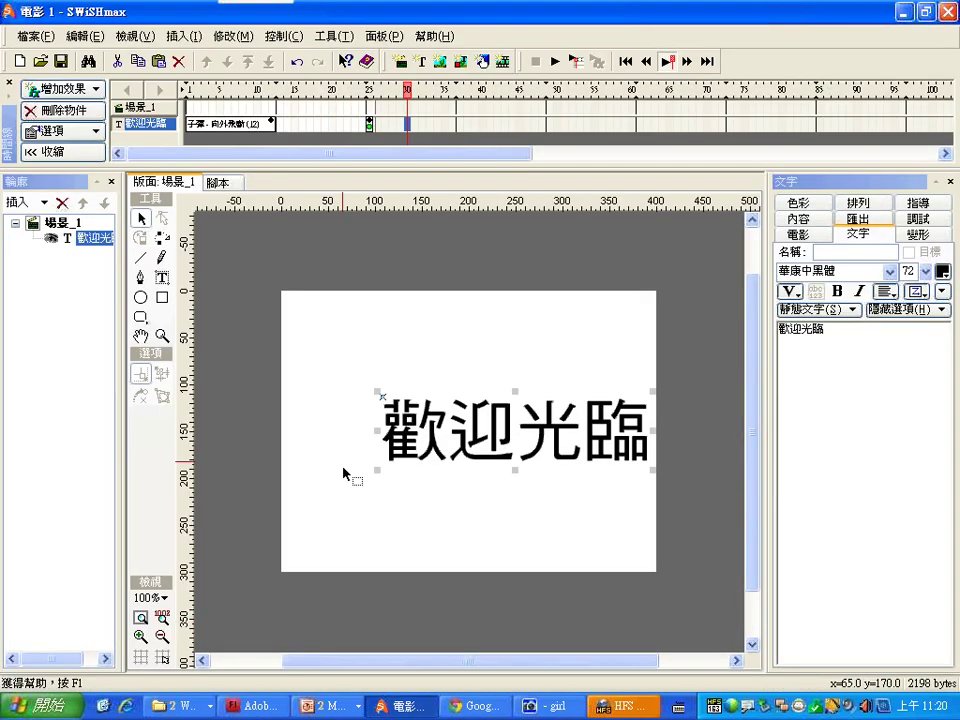
pyautogui.click(330, 706)
pyautogui.click(400, 649)
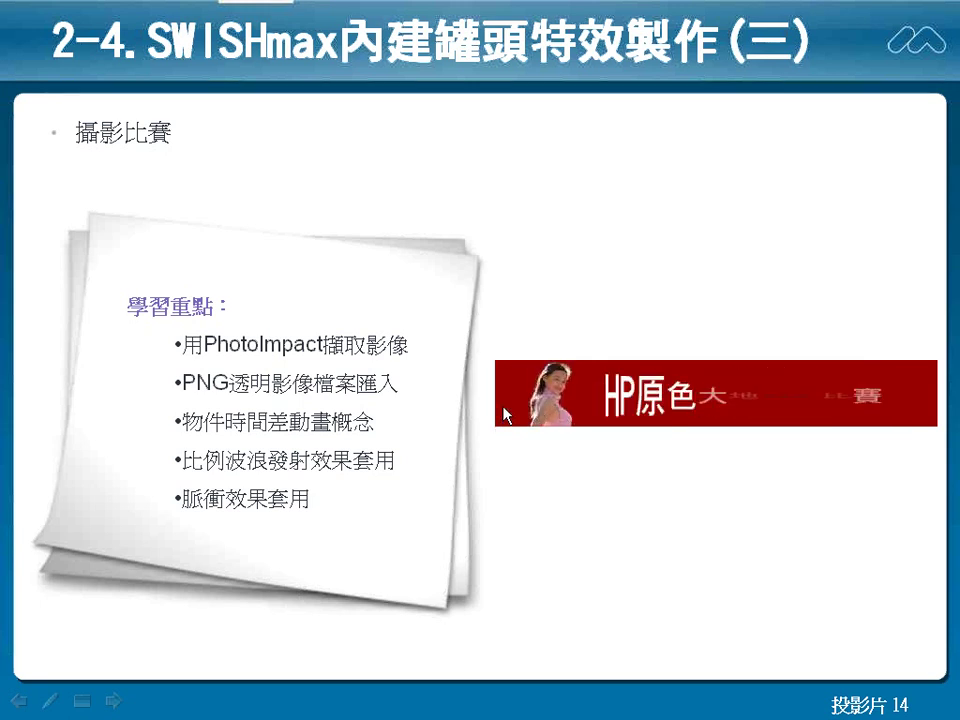
pyautogui.hotkey('alt', 'Tab')
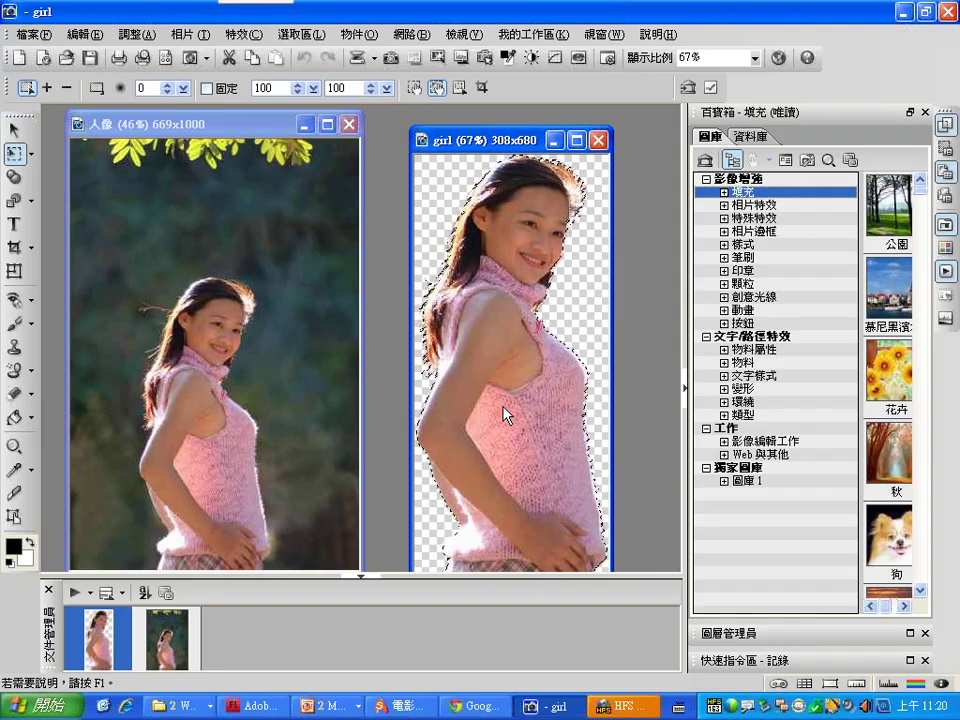
# Step: Start resizing the girl image with 影像與物件 as the target and 像素 as the new image's unit
pyautogui.click(141, 36)
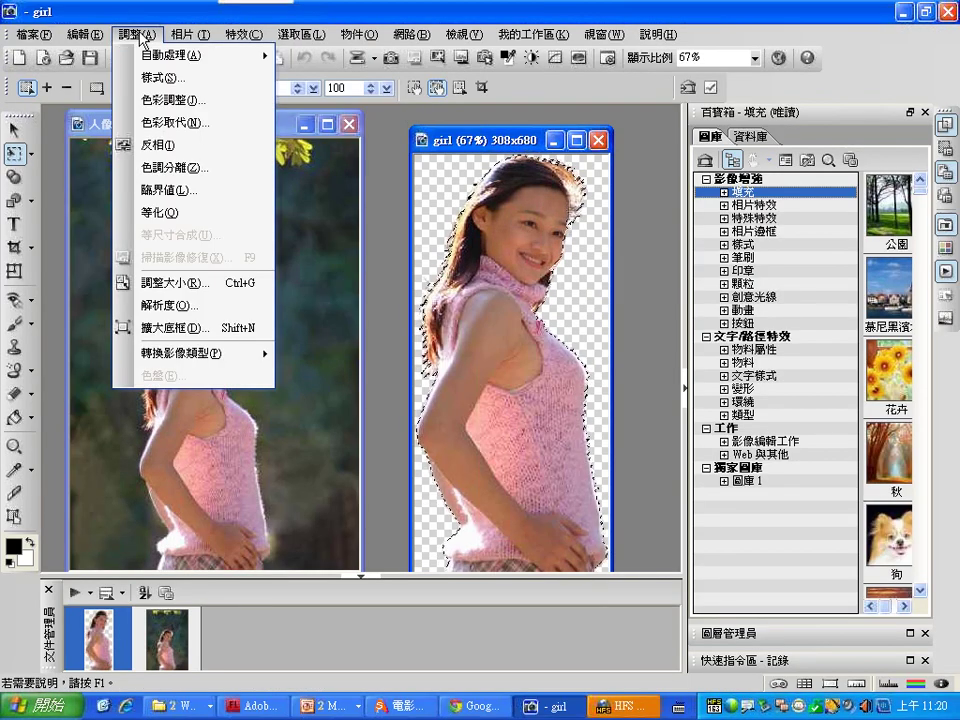
pyautogui.click(207, 283)
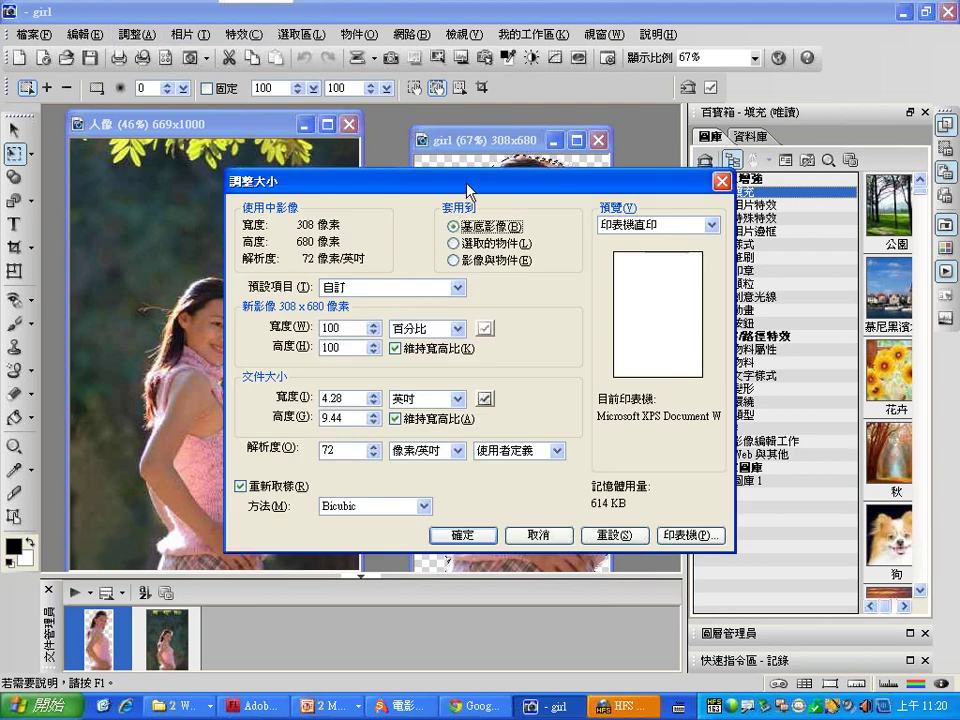
pyautogui.moveTo(400, 180); pyautogui.dragTo(332, 156)
pyautogui.click(386, 237)
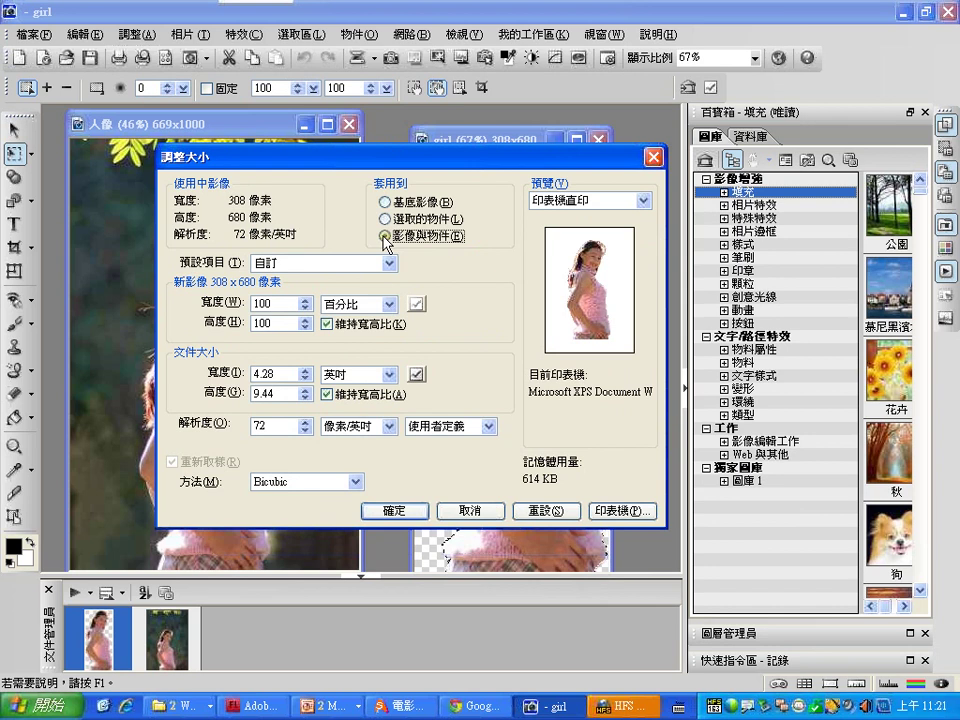
pyautogui.click(386, 203)
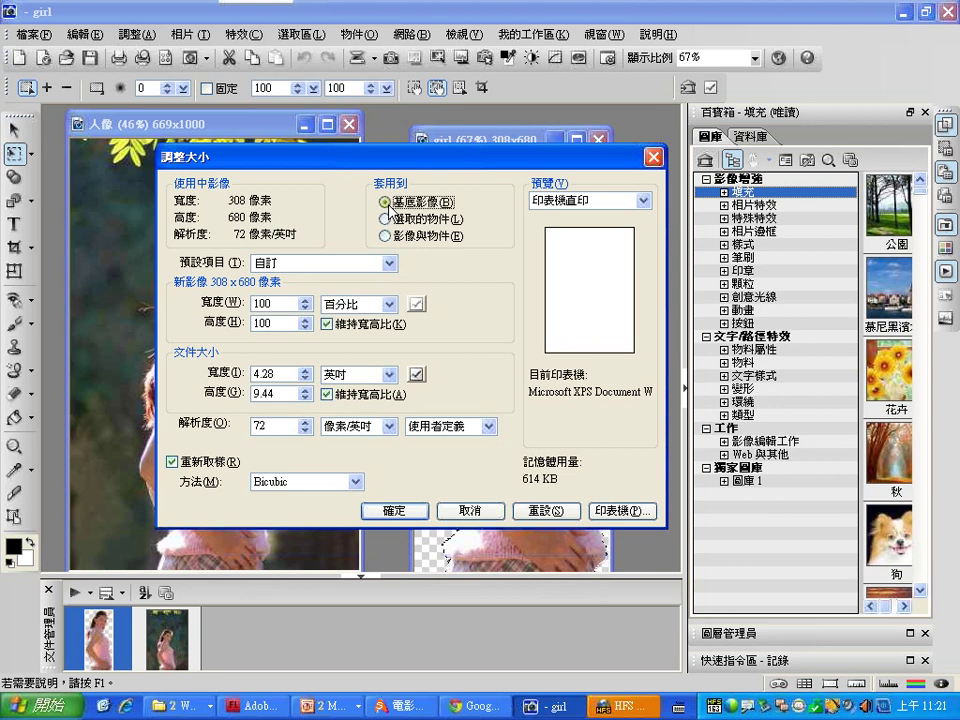
pyautogui.click(386, 236)
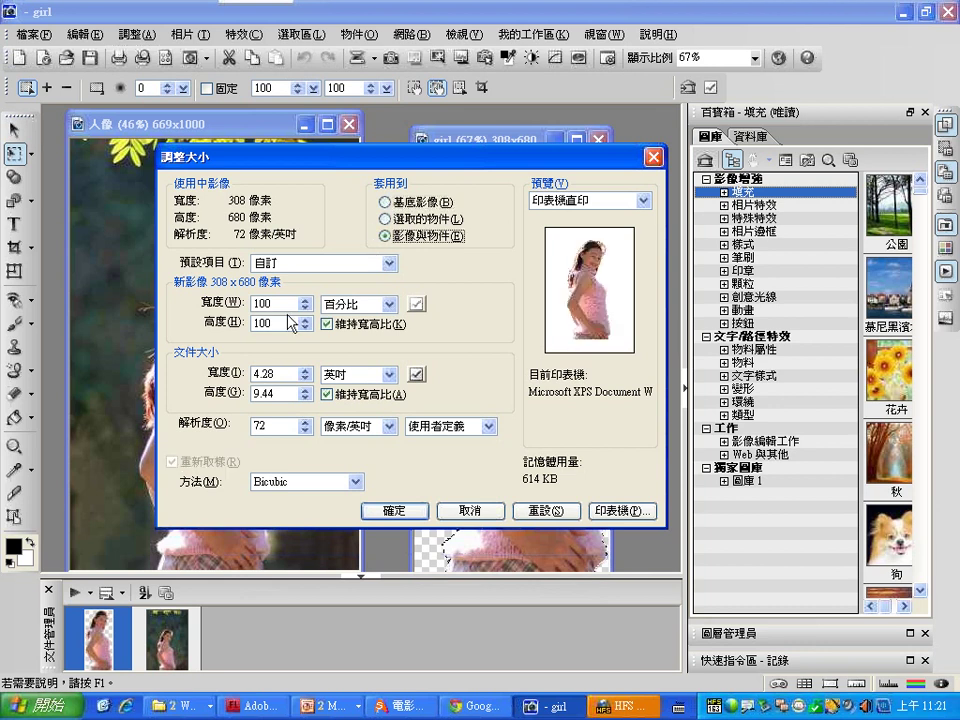
pyautogui.click(321, 305)
pyautogui.click(338, 318)
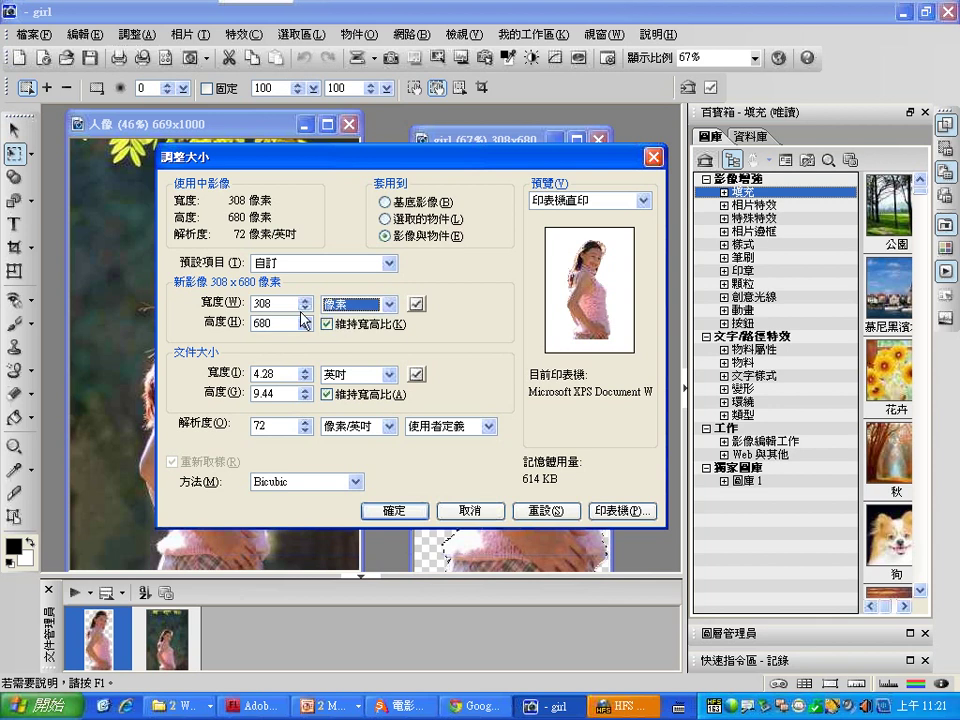
# Step: Try resizing the image and its object to 100 pixels wide with the aspect ratio kept, and undo it
pyautogui.doubleClick(291, 303)
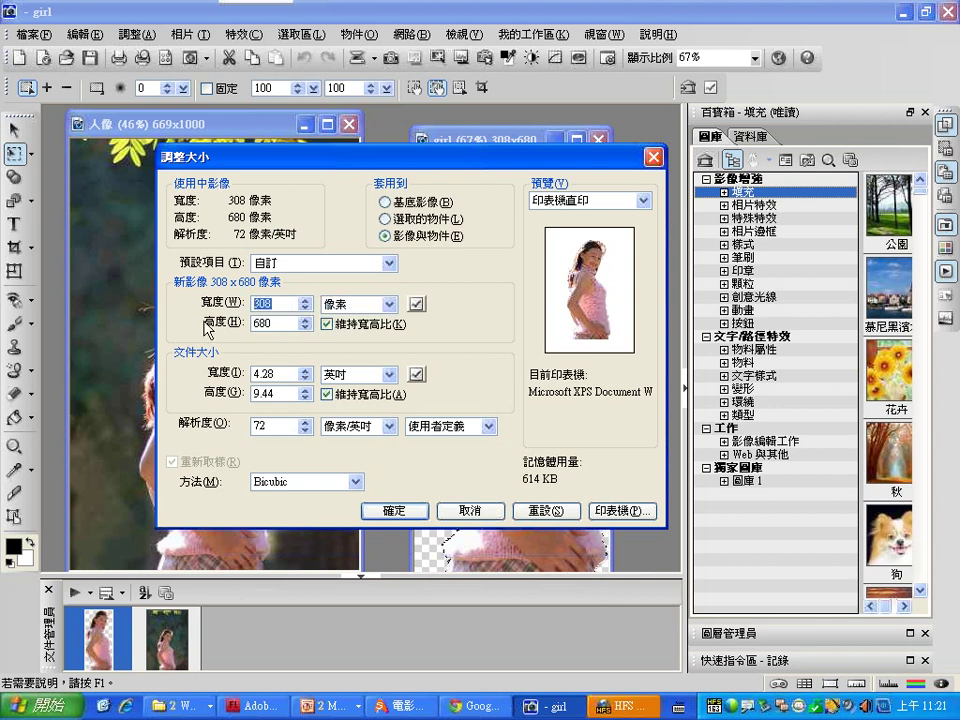
pyautogui.write('200')
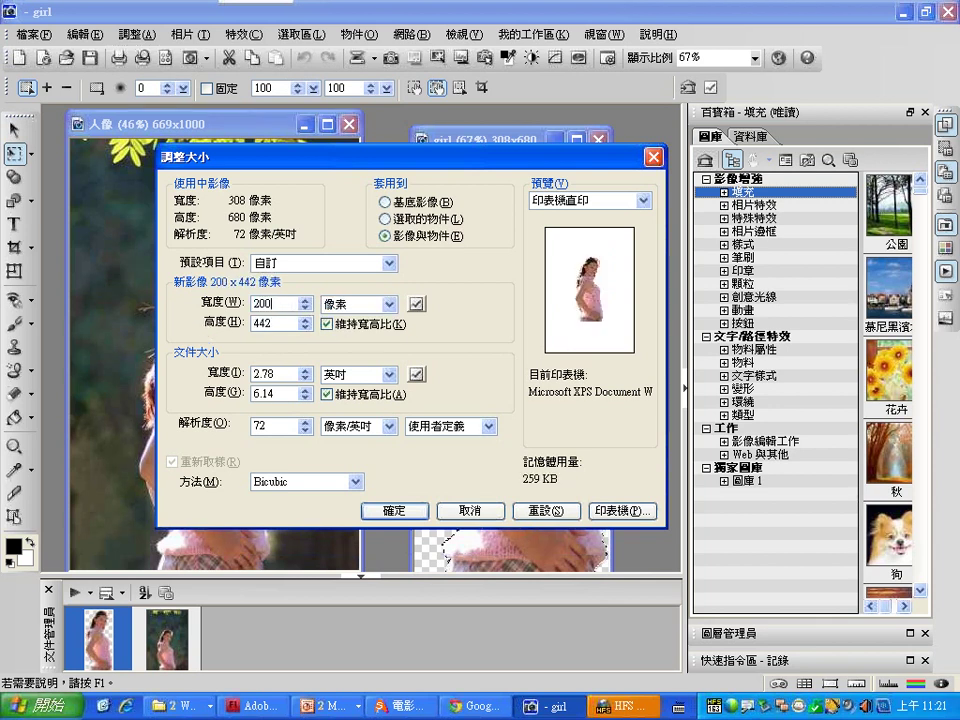
pyautogui.doubleClick(273, 303)
pyautogui.write('100')
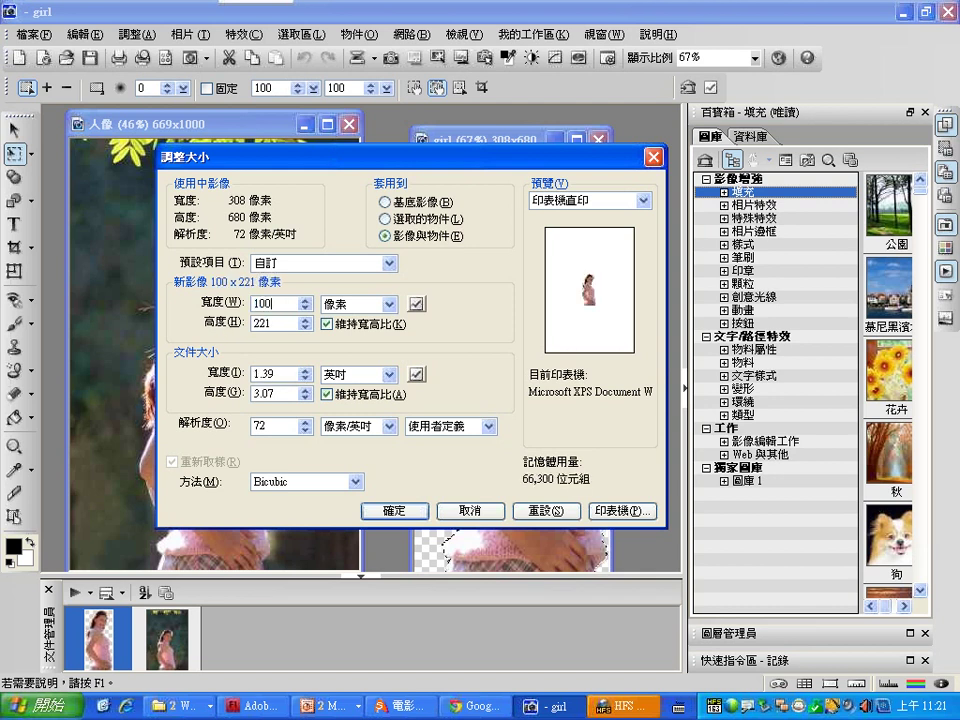
pyautogui.click(405, 515)
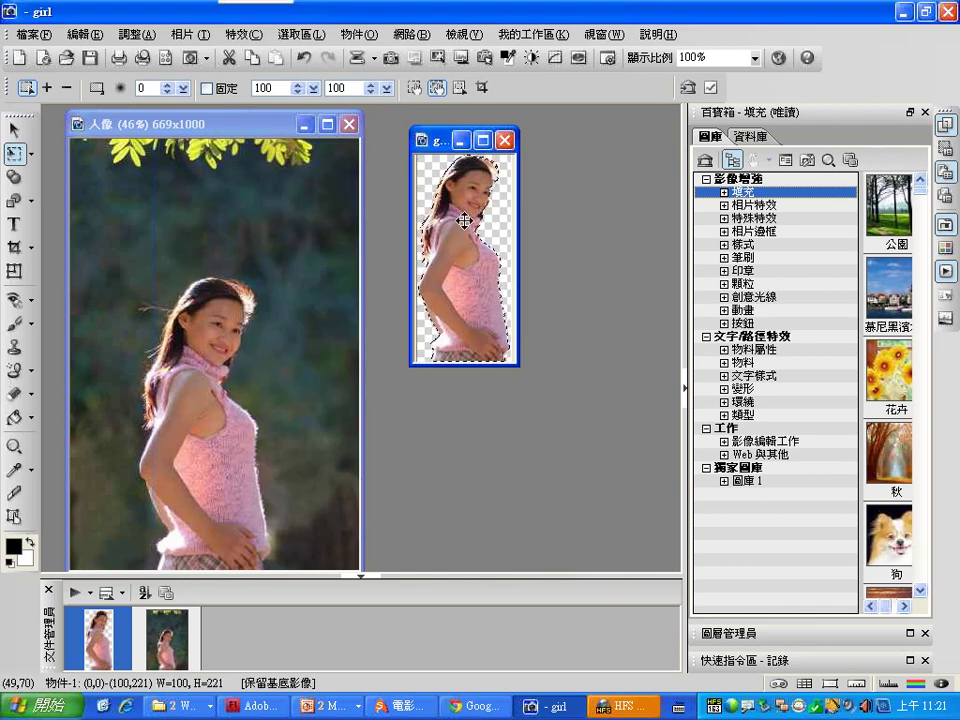
pyautogui.click(302, 58)
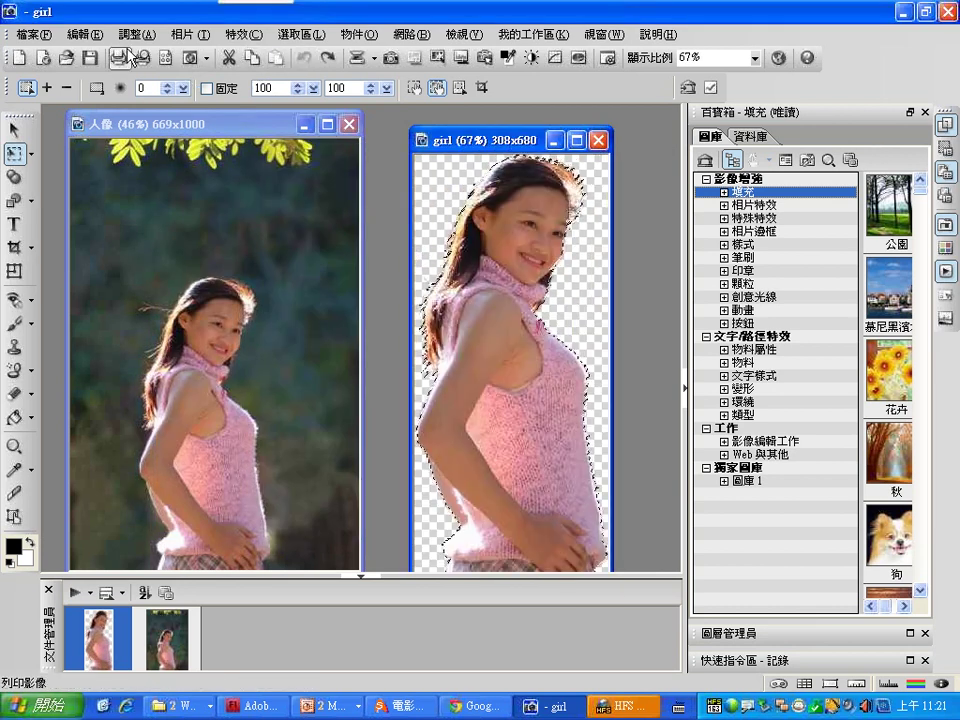
# Step: Try resizing only the base image (基底影像) to 100 pixels wide, and undo the resize
pyautogui.click(136, 34)
pyautogui.click(195, 300)
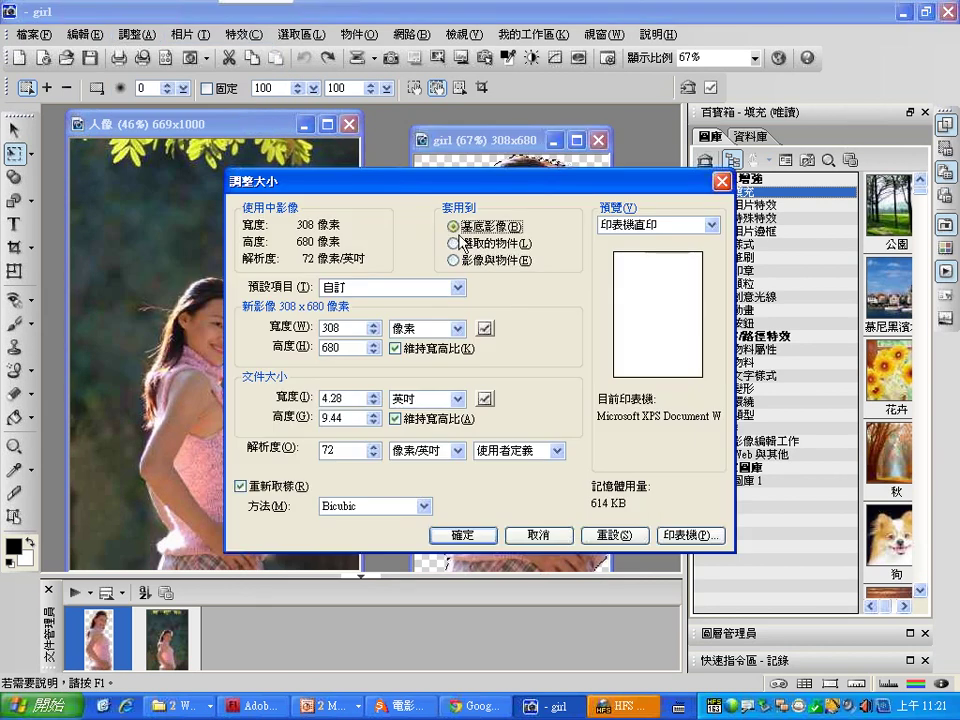
pyautogui.hotkey('alt', 'w')
pyautogui.write('100')
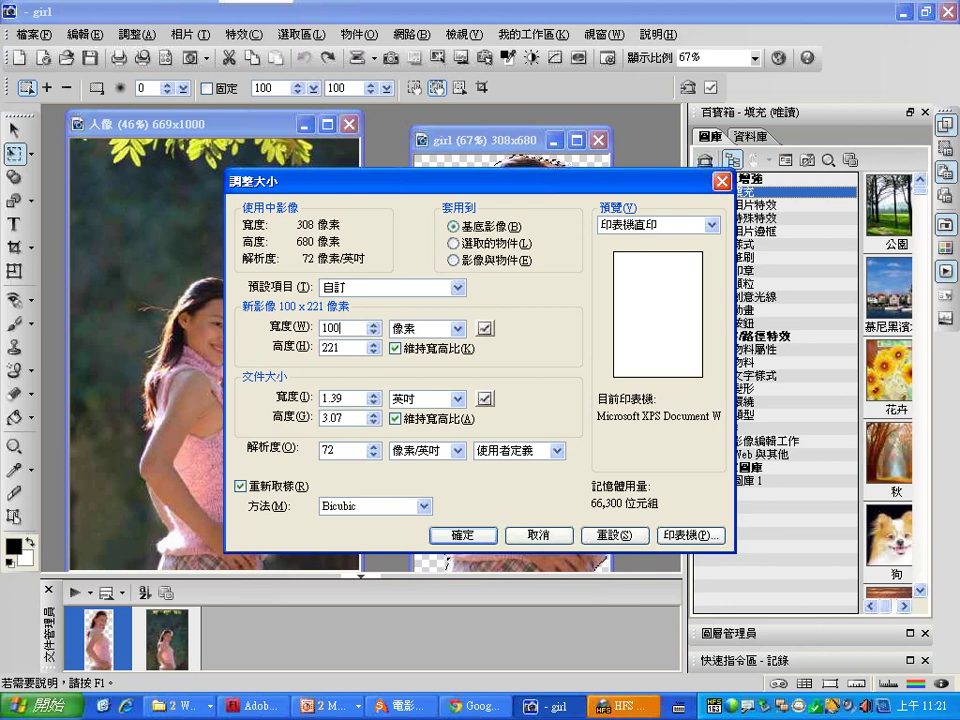
pyautogui.press('Return')
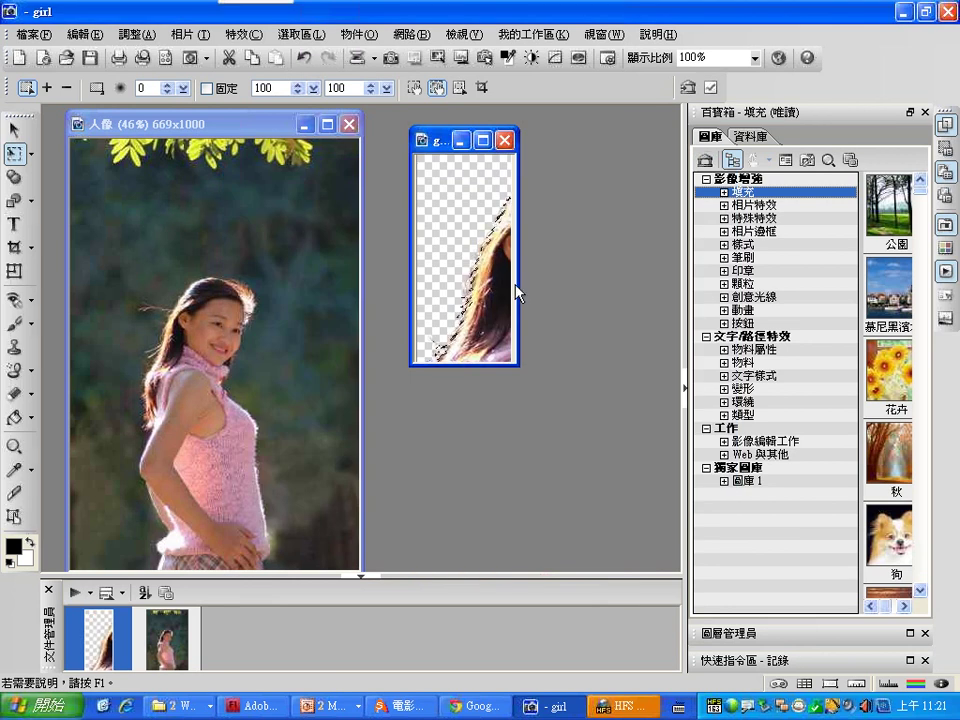
pyautogui.click(303, 57)
# Step: Resize the girl image together with its object (影像與物件) to 100 pixels wide, and save the file
pyautogui.click(135, 34)
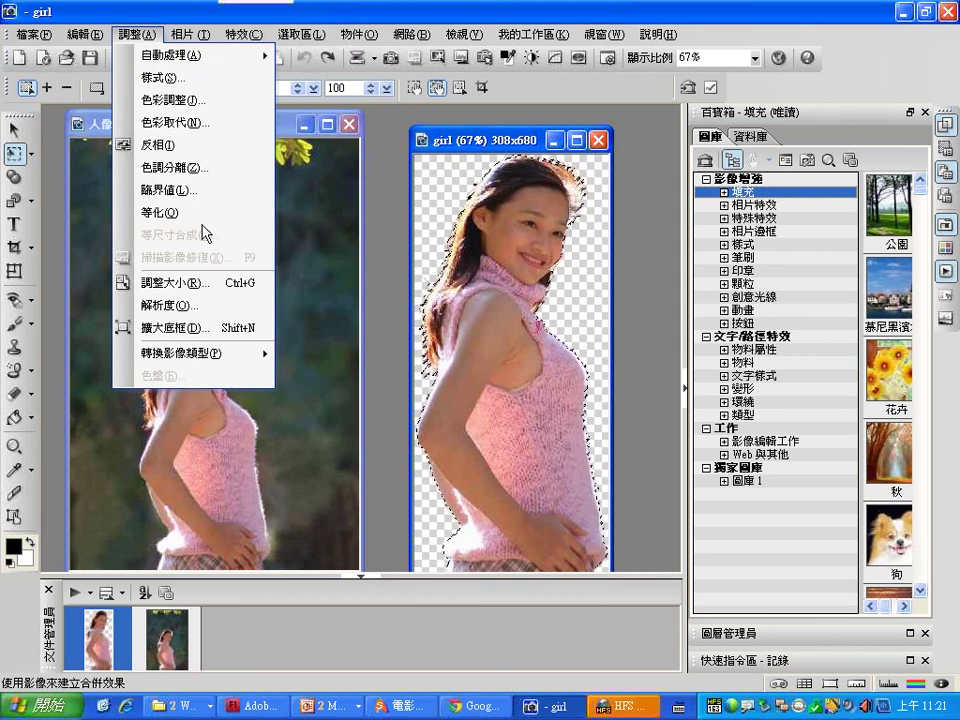
pyautogui.click(207, 283)
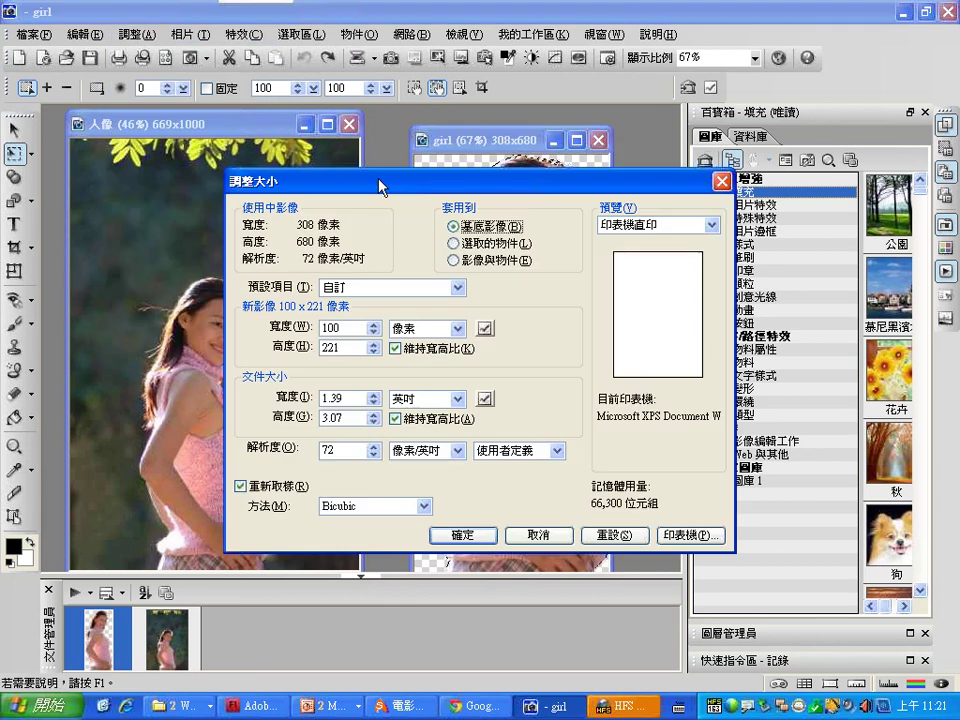
pyautogui.click(477, 262)
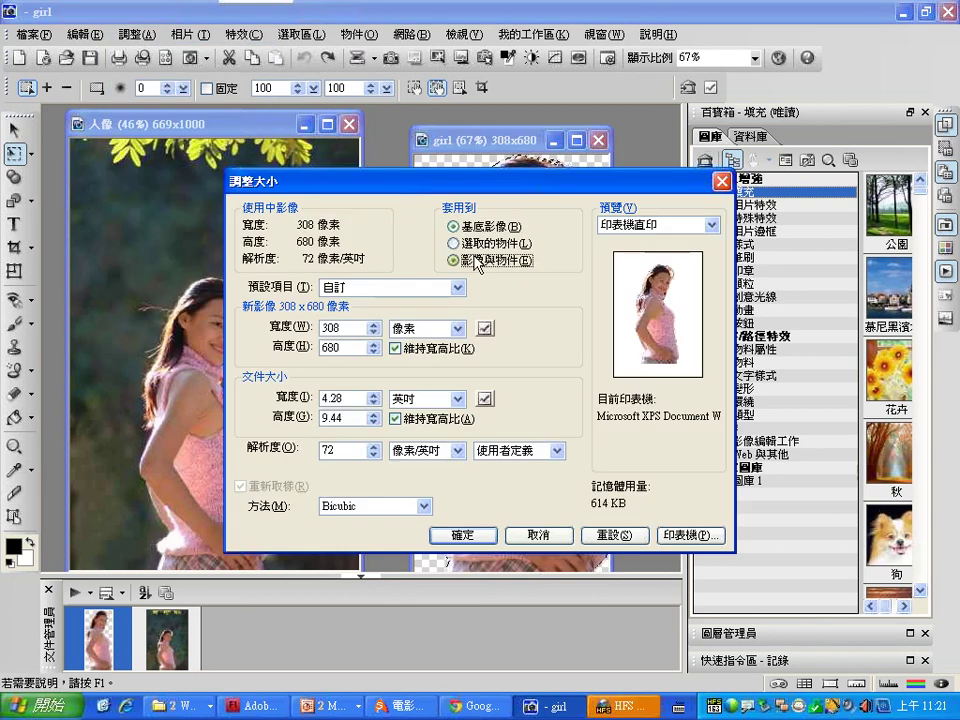
pyautogui.doubleClick(349, 326)
pyautogui.write('100')
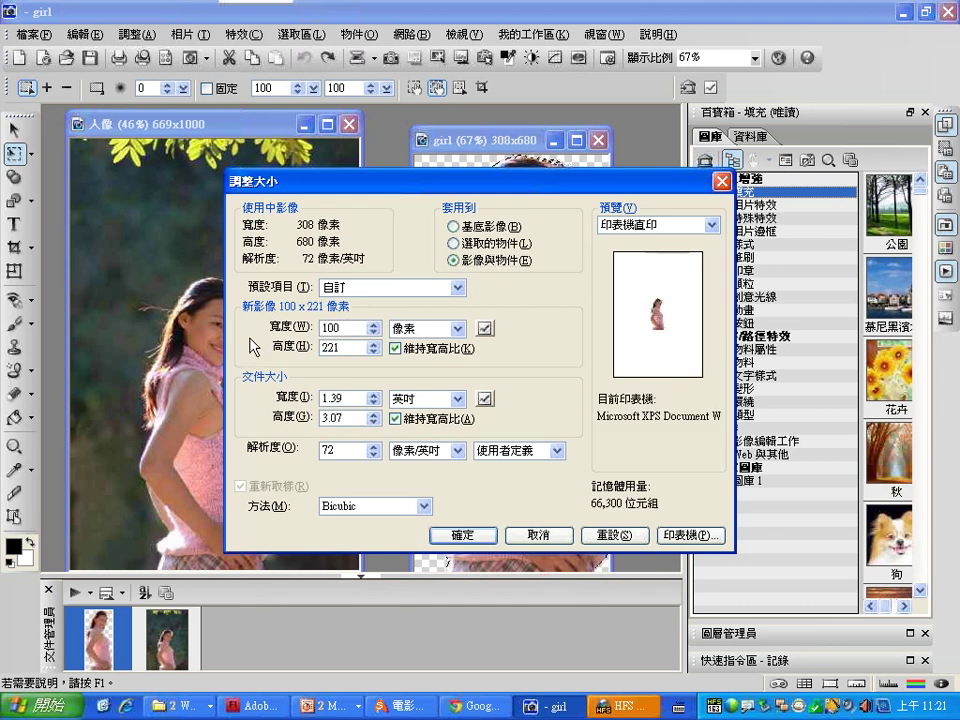
pyautogui.press('Return')
pyautogui.click(90, 58)
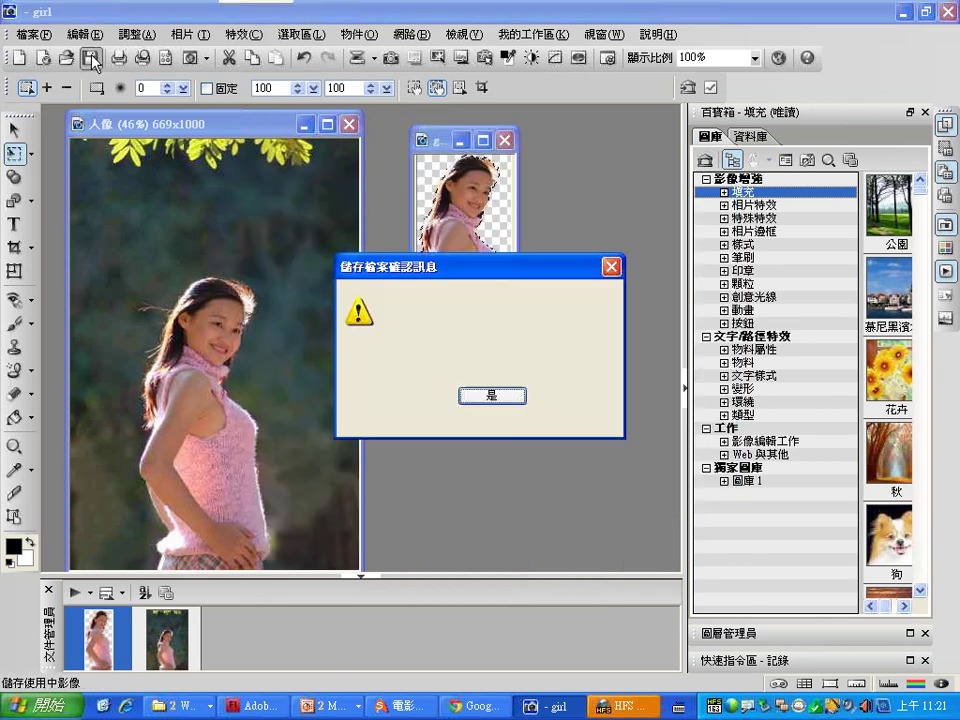
pyautogui.click(484, 396)
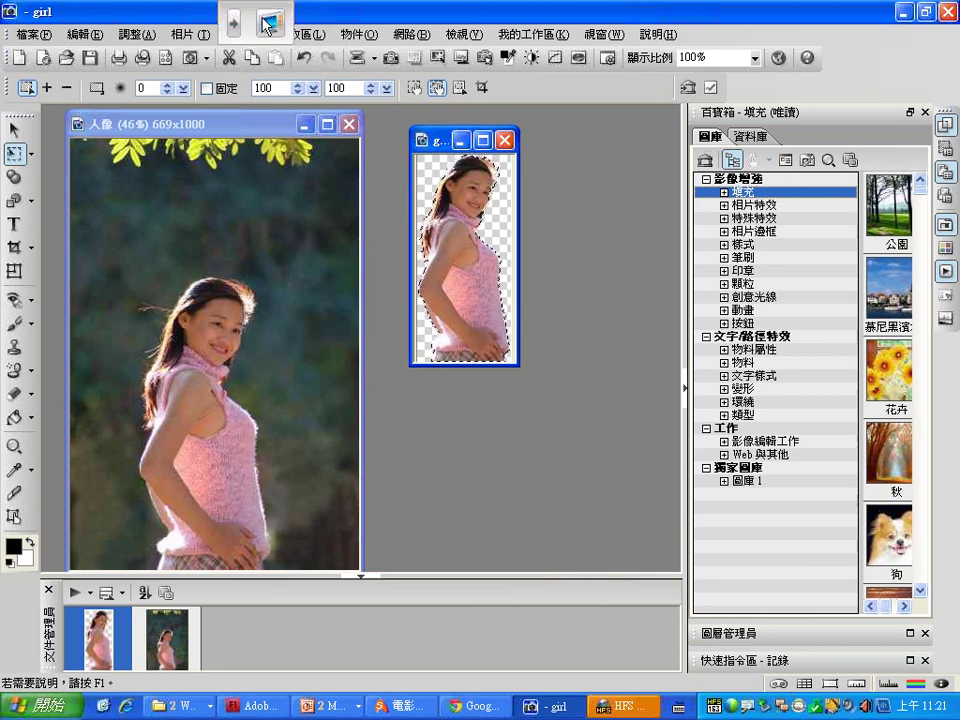
pyautogui.click(266, 20)
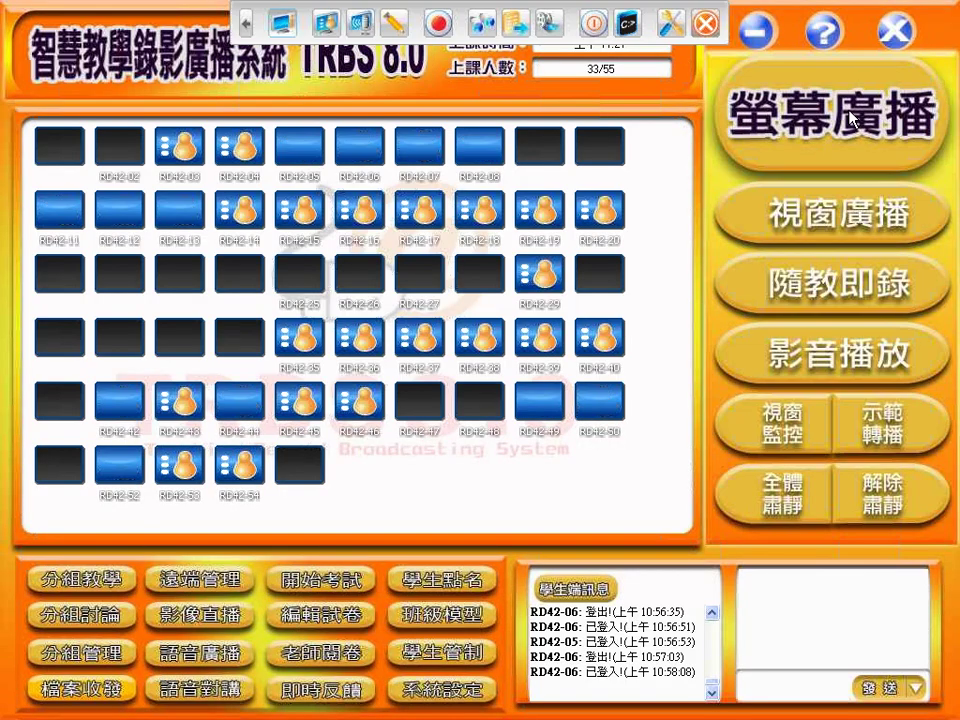